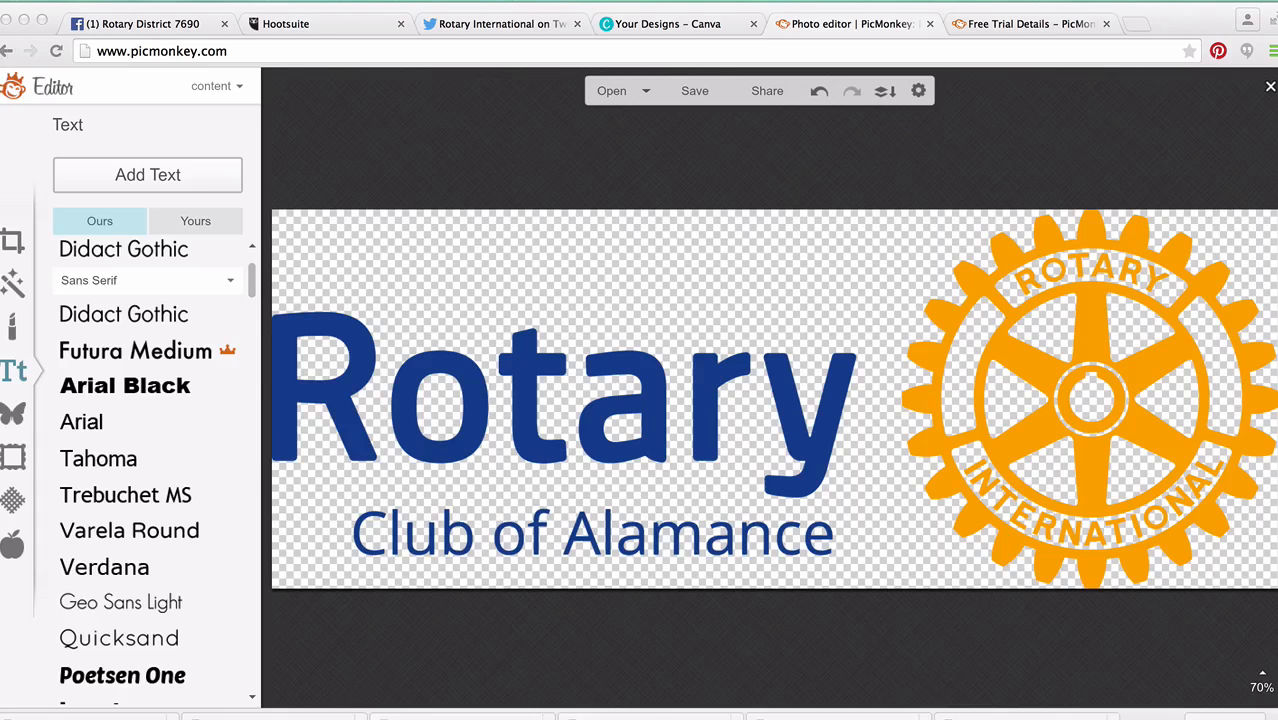
Switch to Canva and create a new Facebook Cover design.
left_click(662, 25)
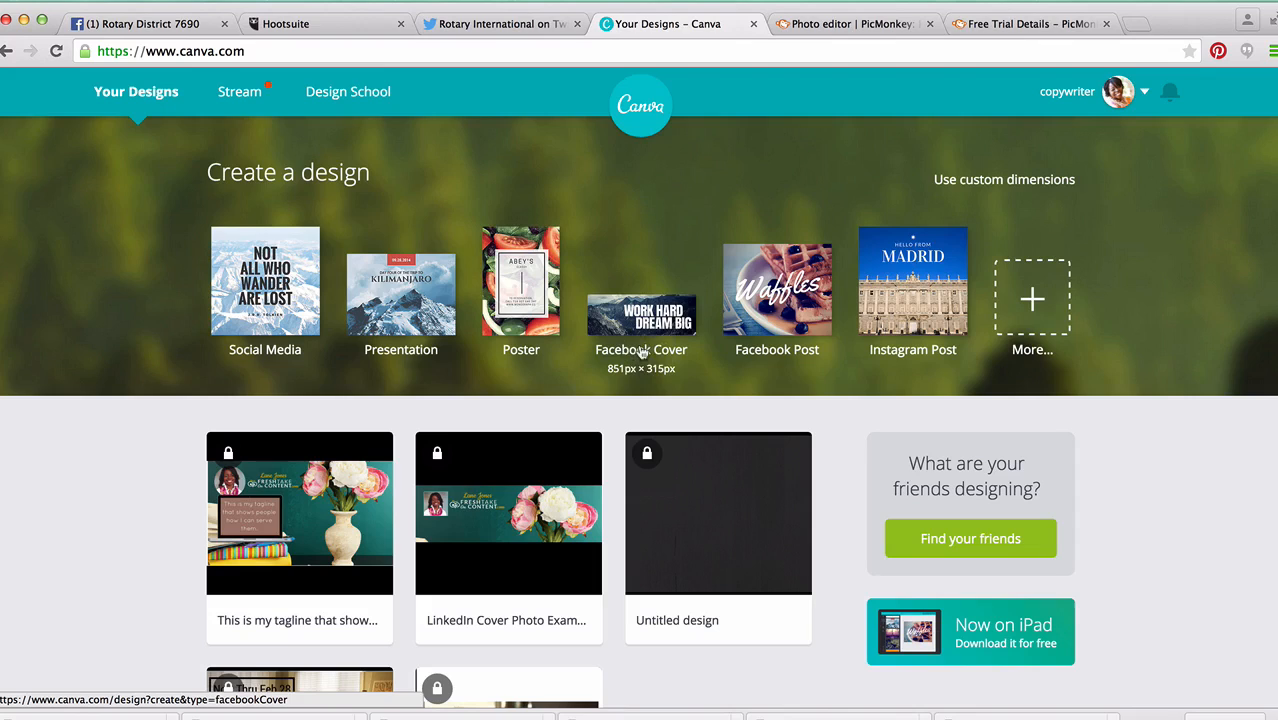
left_click(663, 326)
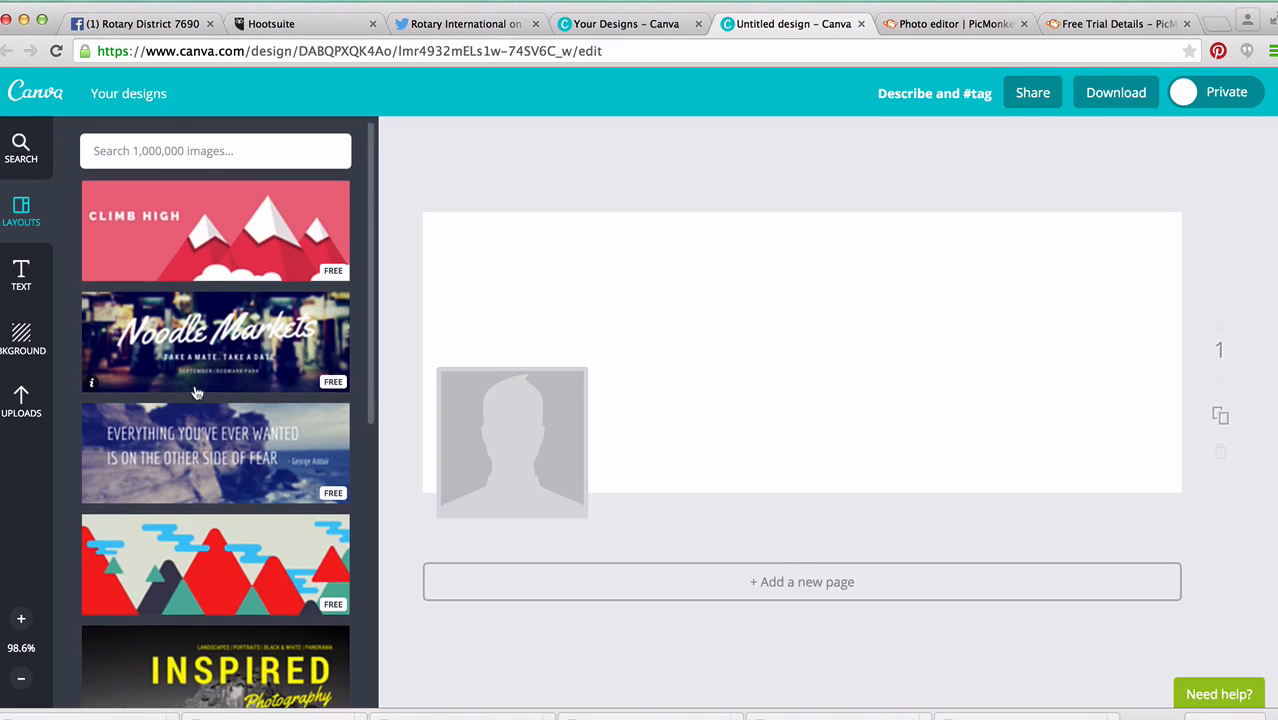
Apply the free Hot-Air Balloon layout to the blank cover.
scroll(197, 393, "down", 5)
scroll(197, 393, "down", 3)
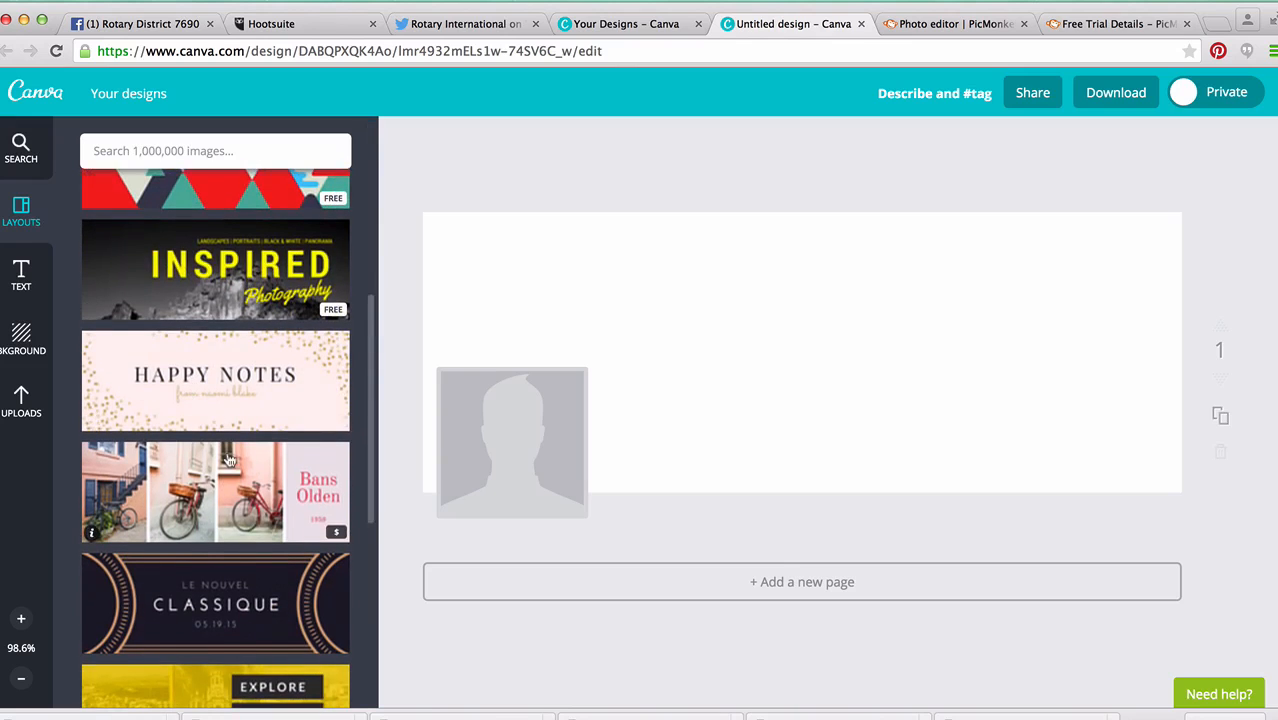
scroll(229, 459, "down", 3)
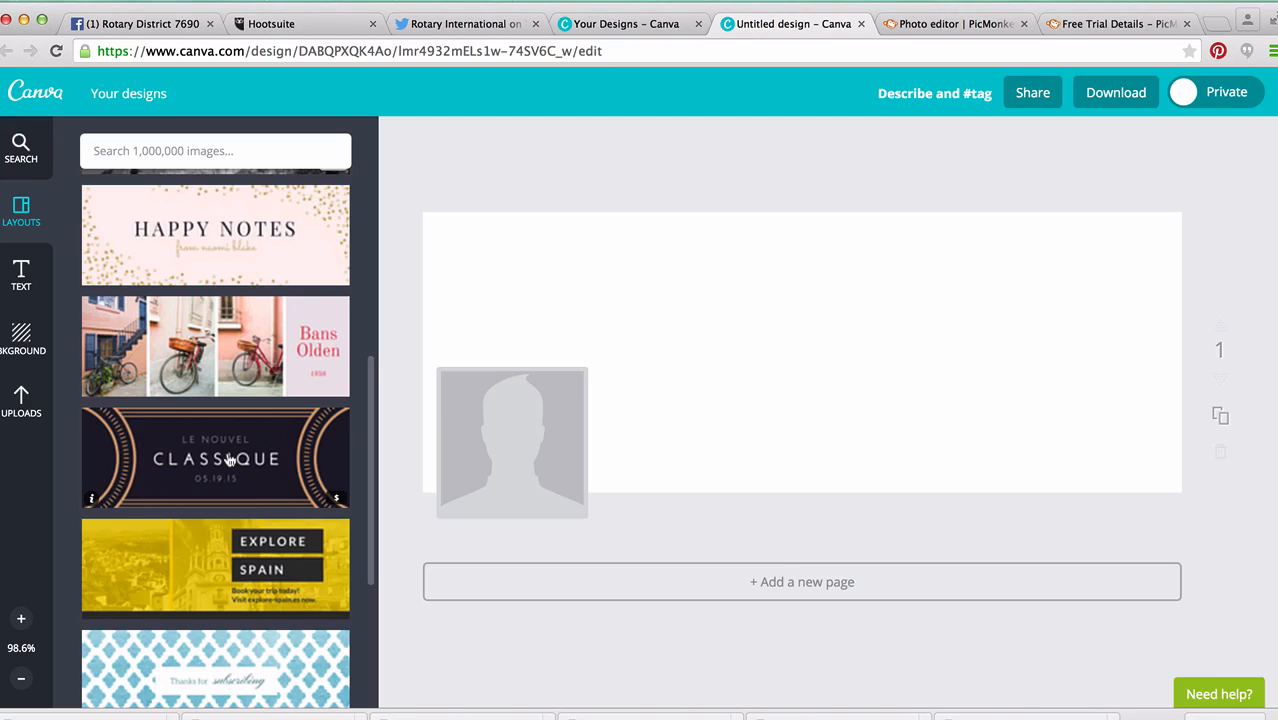
scroll(259, 490, "down", 2)
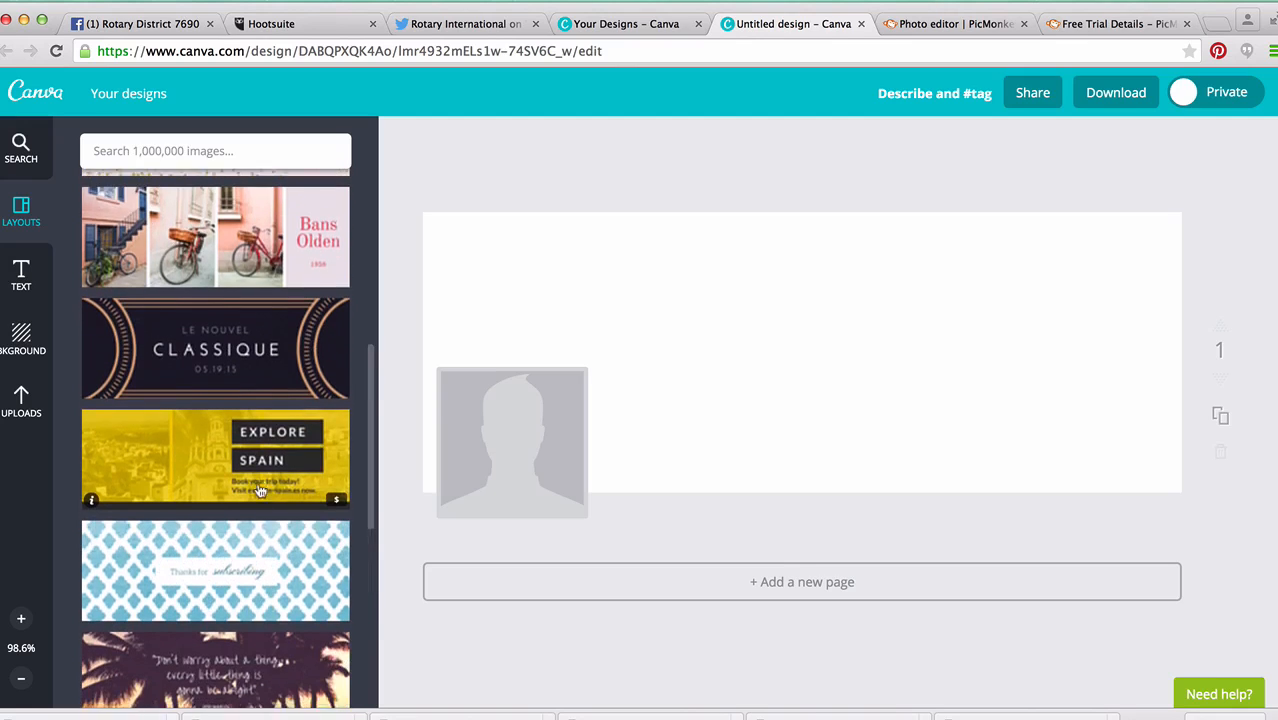
scroll(259, 490, "down", 5)
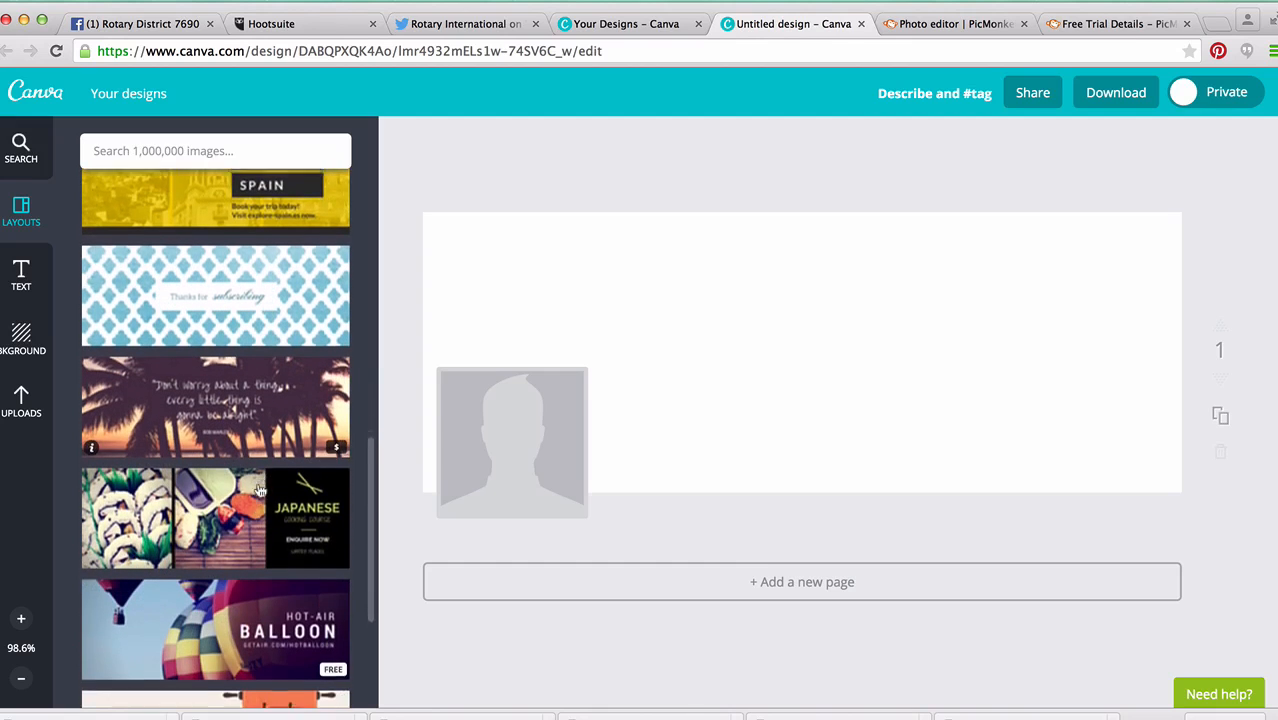
scroll(240, 490, "down", 2)
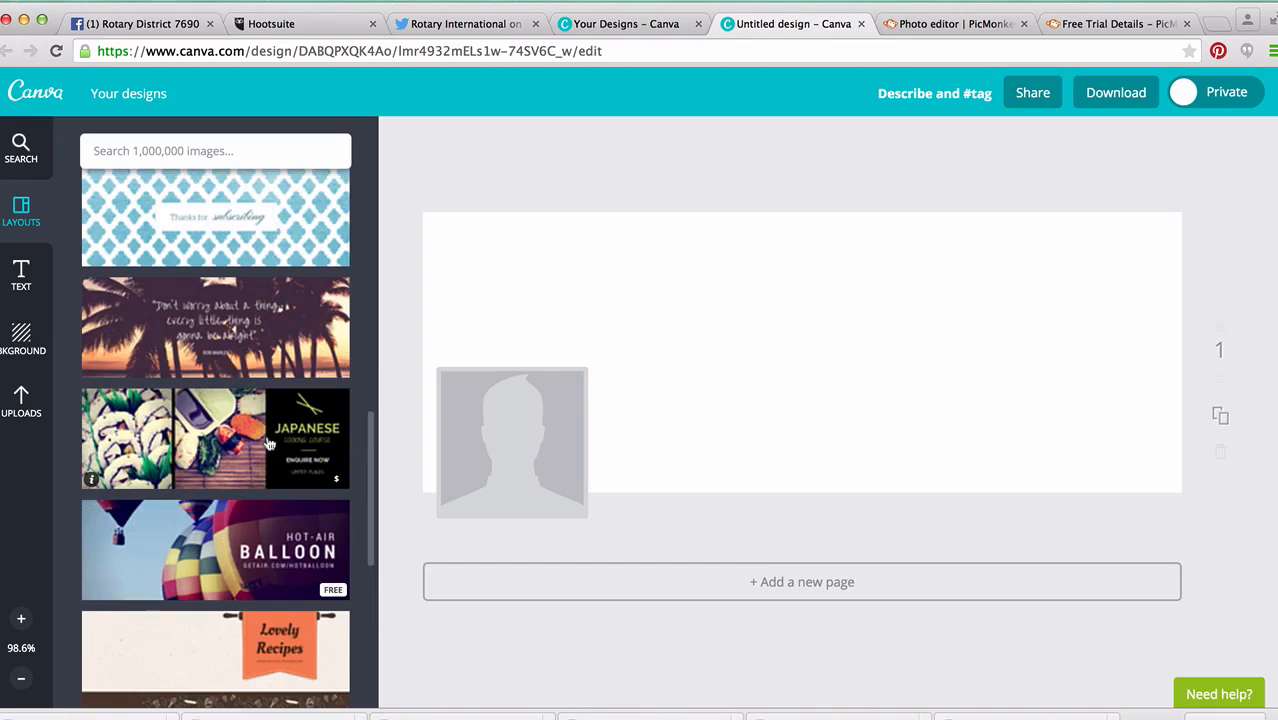
scroll(216, 440, "down", 2)
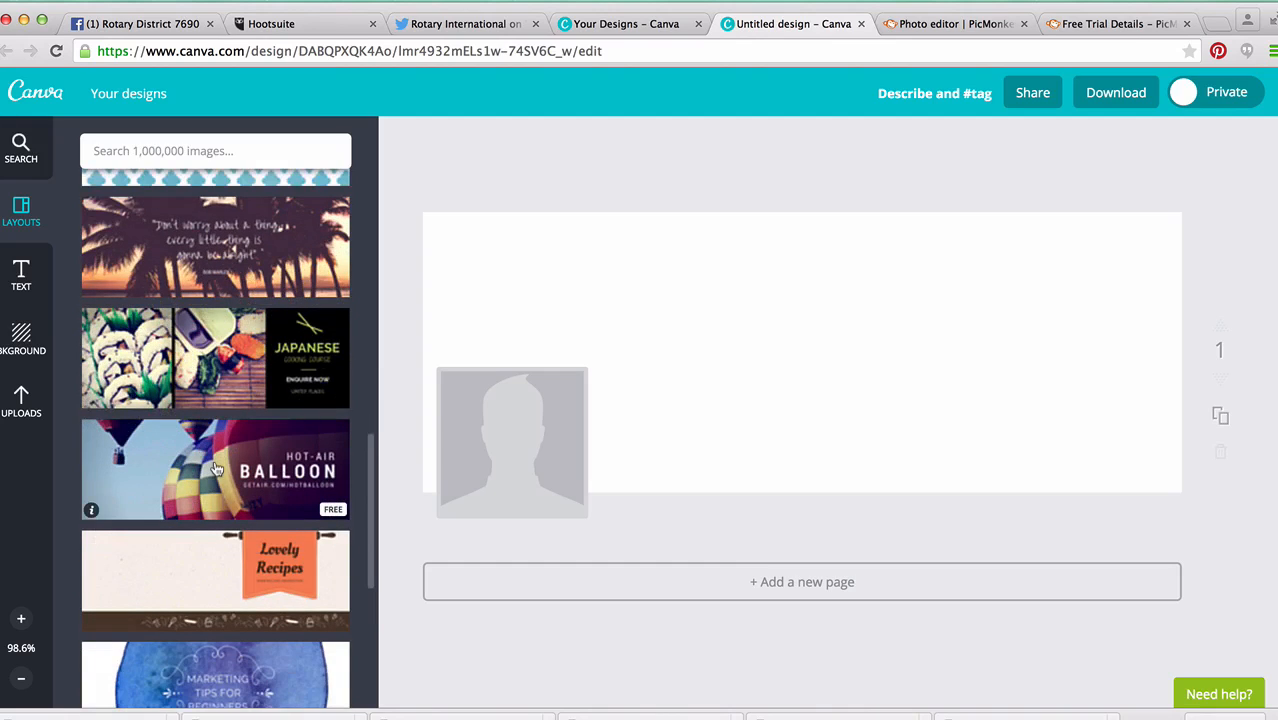
scroll(205, 463, "down", 1)
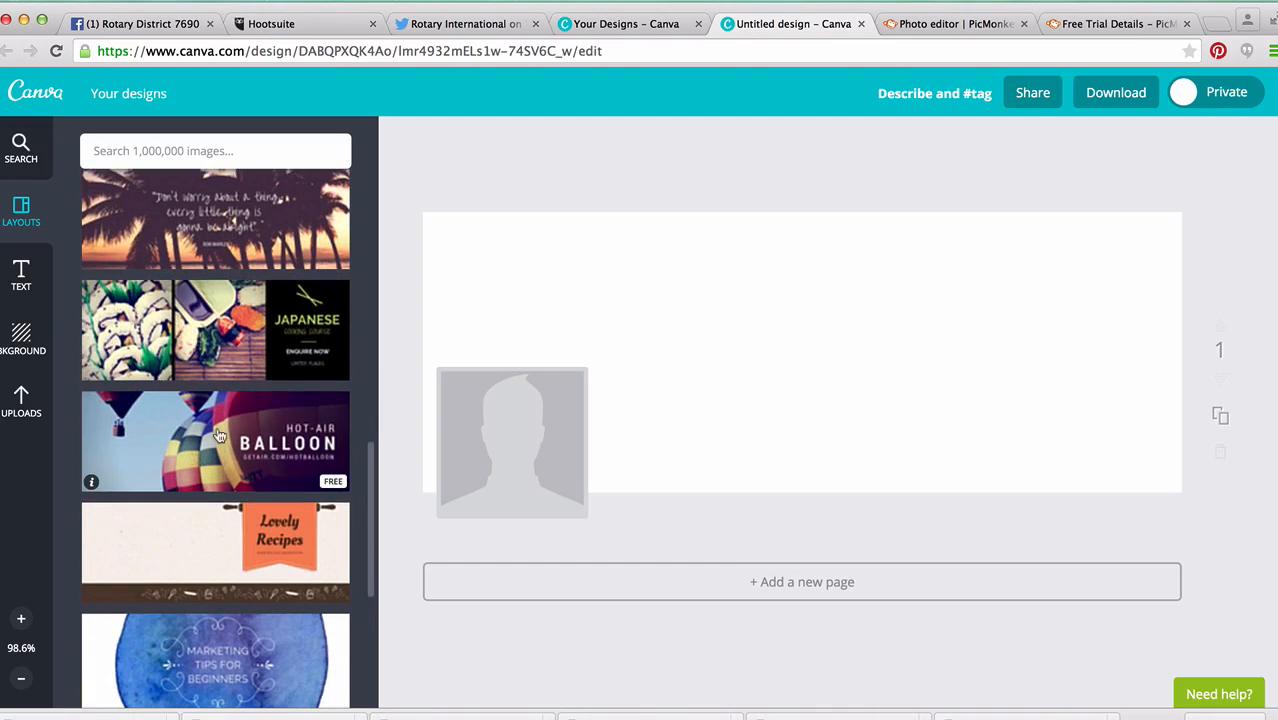
left_click(196, 440)
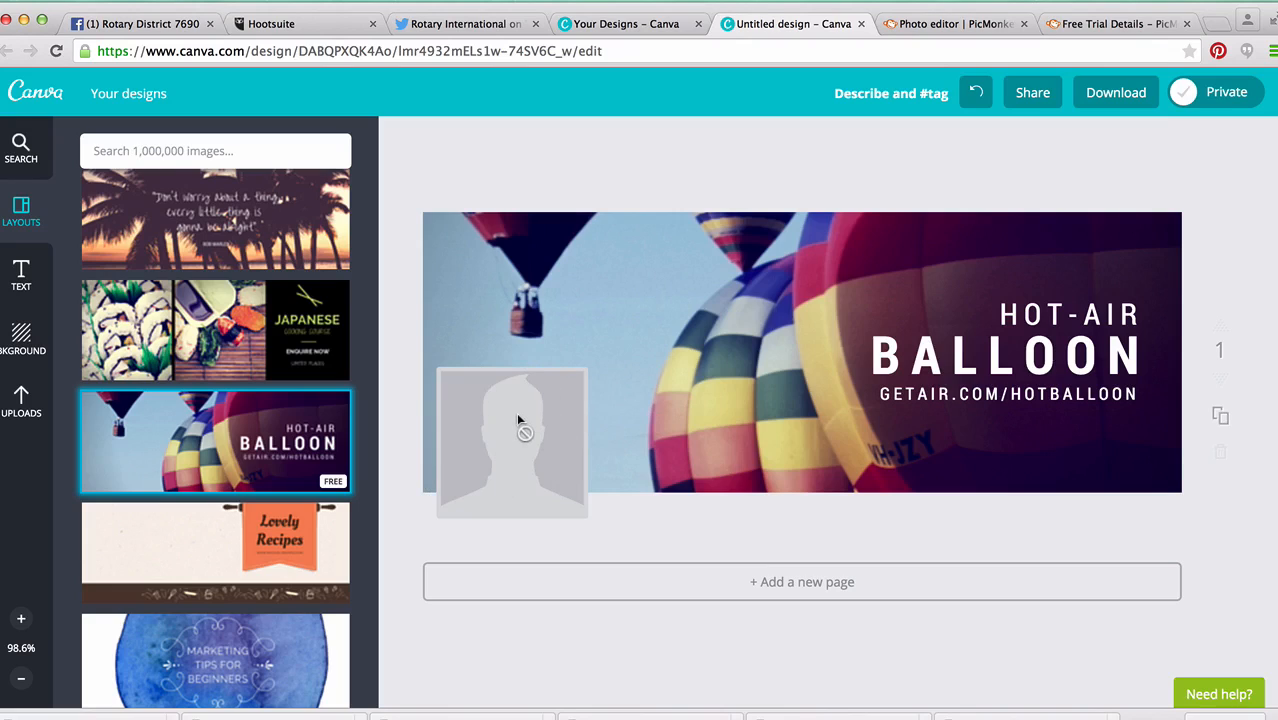
Delete the balloon photo from the layout's background frame.
left_click(689, 369)
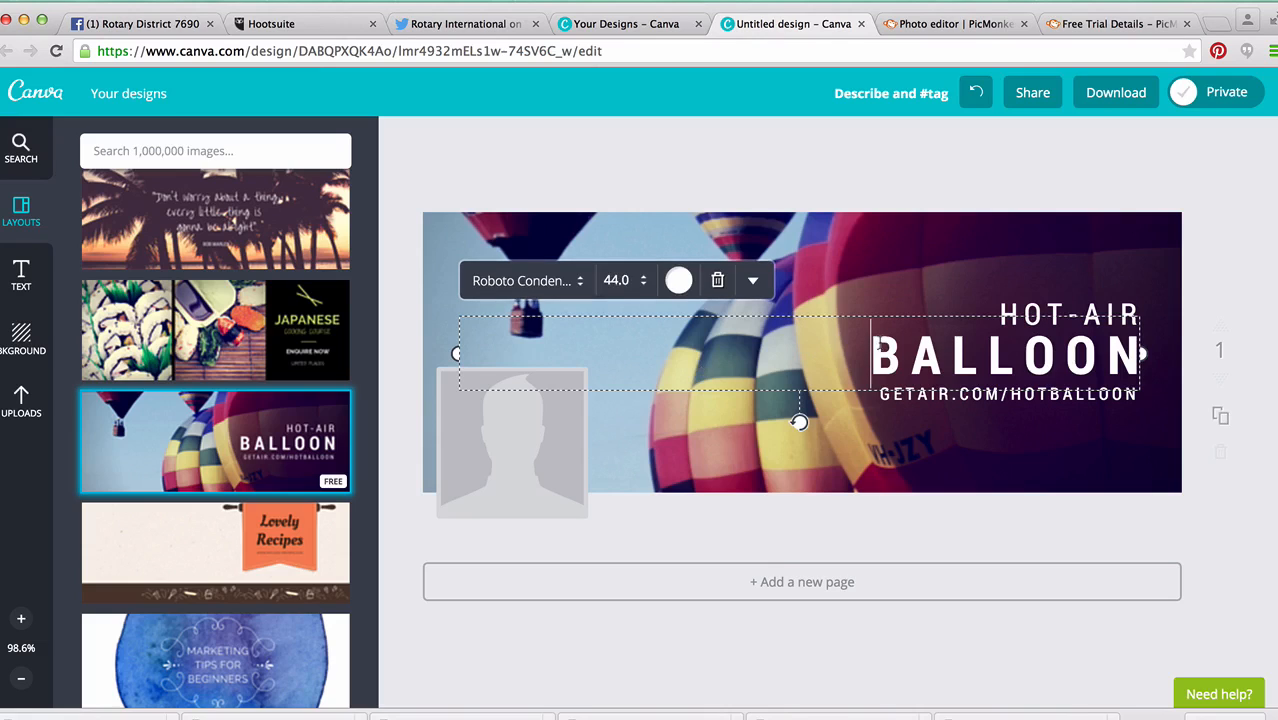
left_click(868, 265)
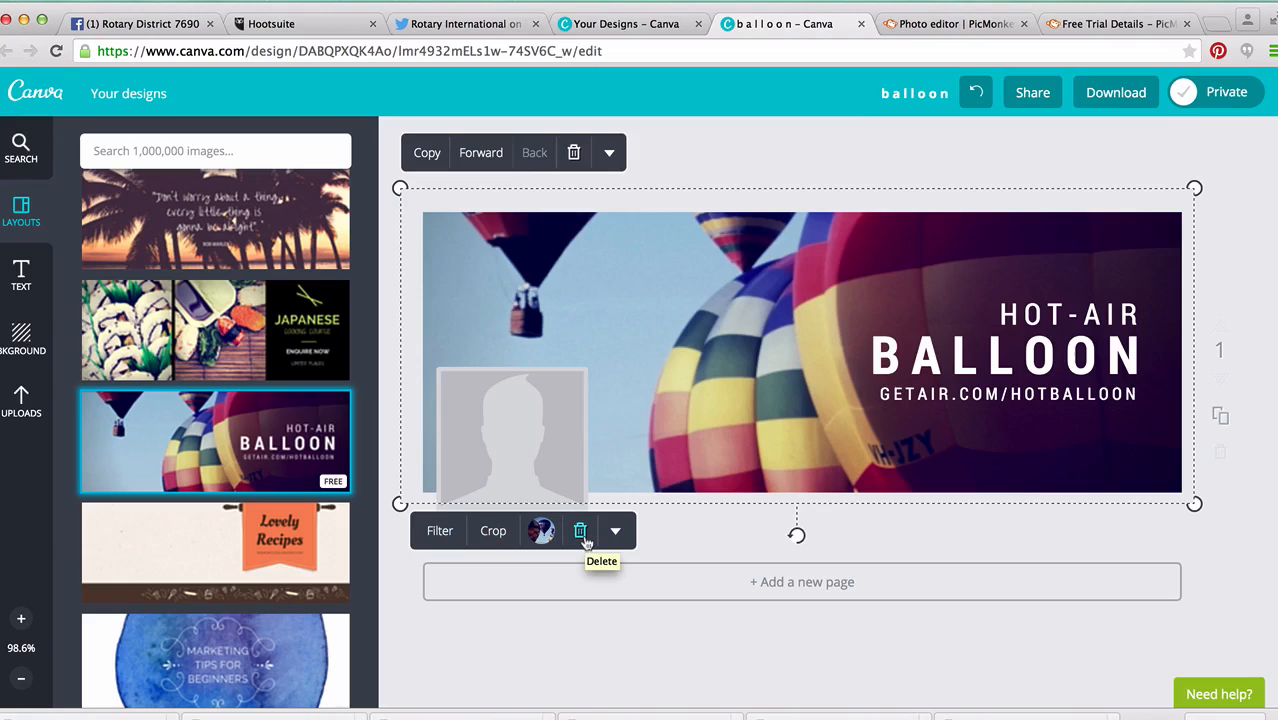
left_click(580, 532)
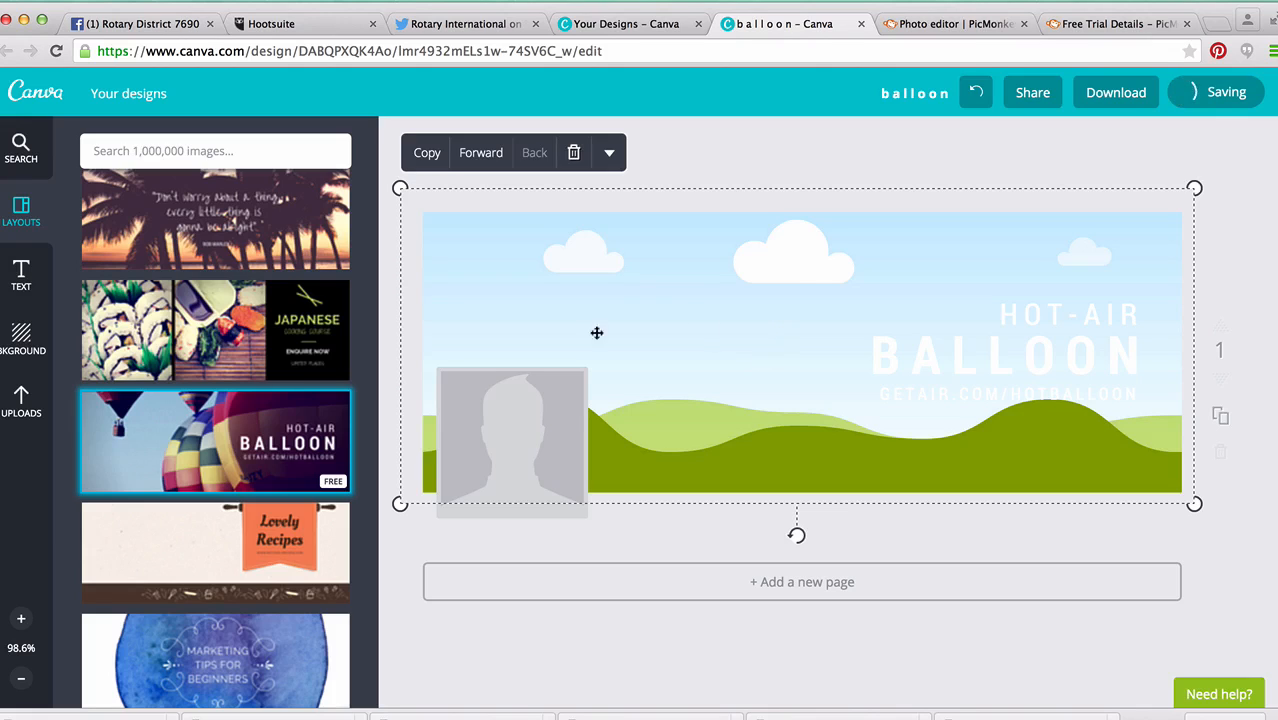
Upload Best Class Clubs.jpg from the Rotary social media folder and fill the cover's empty picture frame with it.
left_click(22, 411)
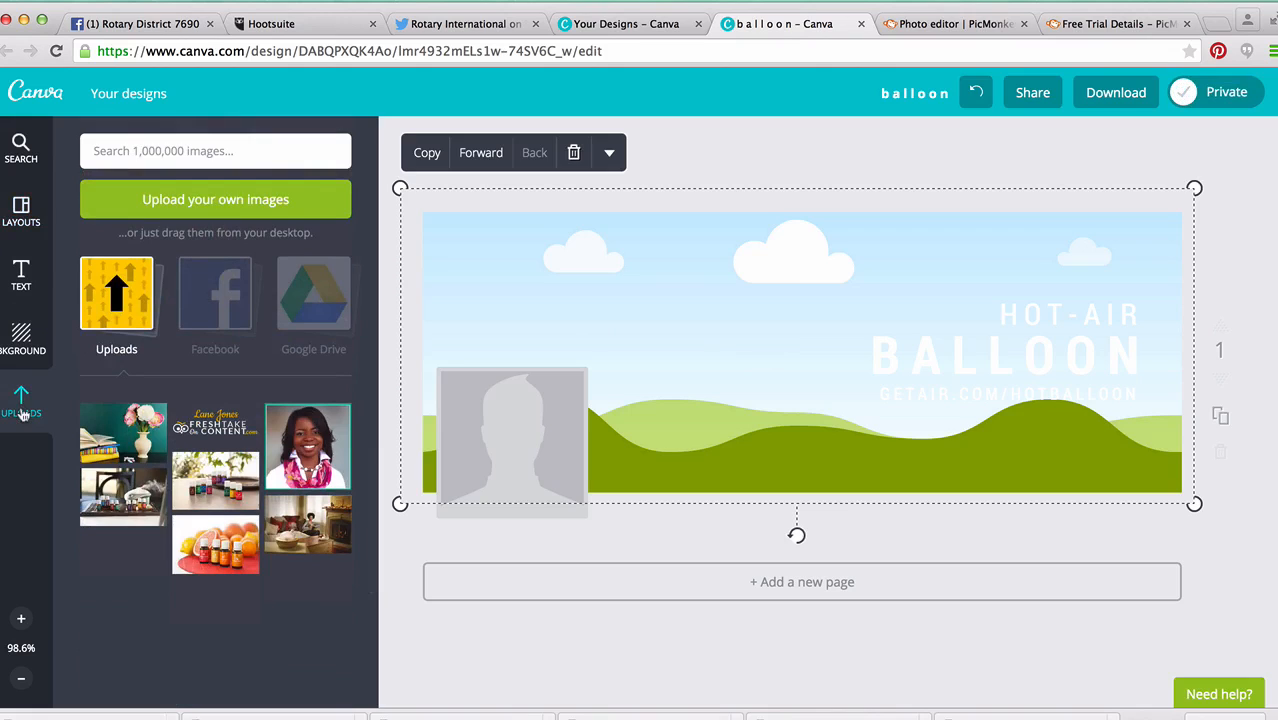
left_click(185, 204)
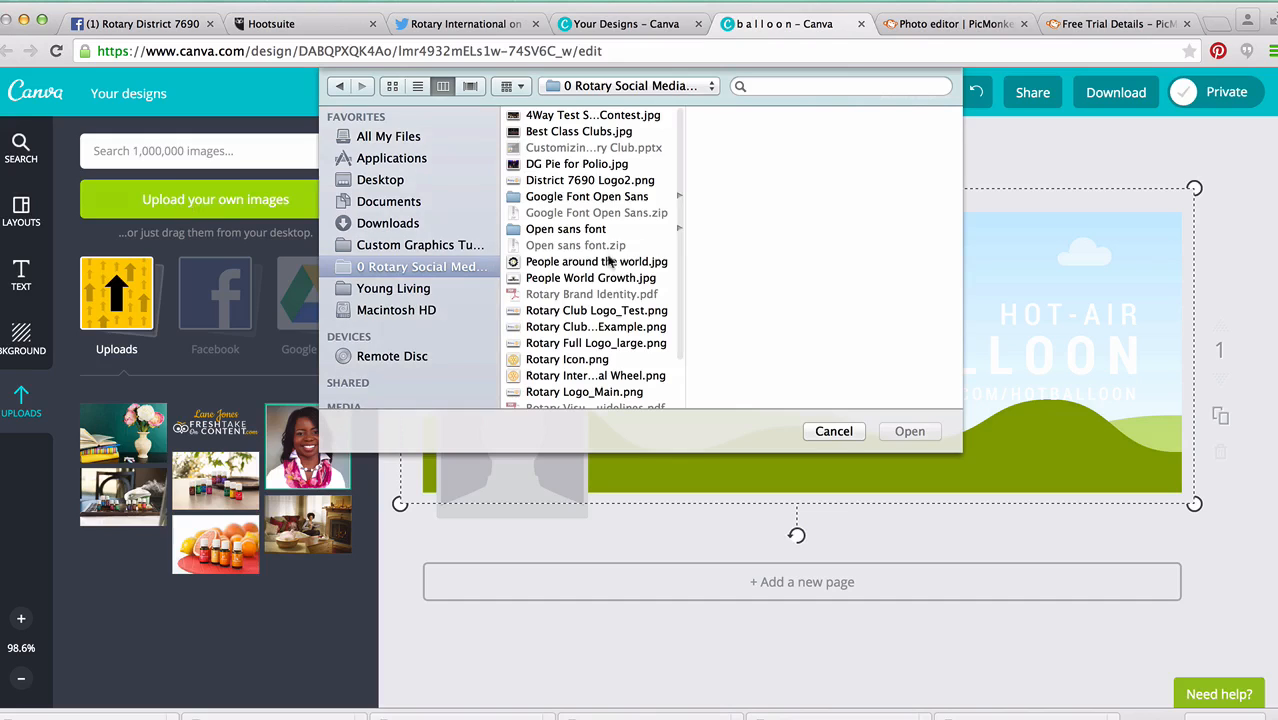
scroll(595, 256, "down", 1)
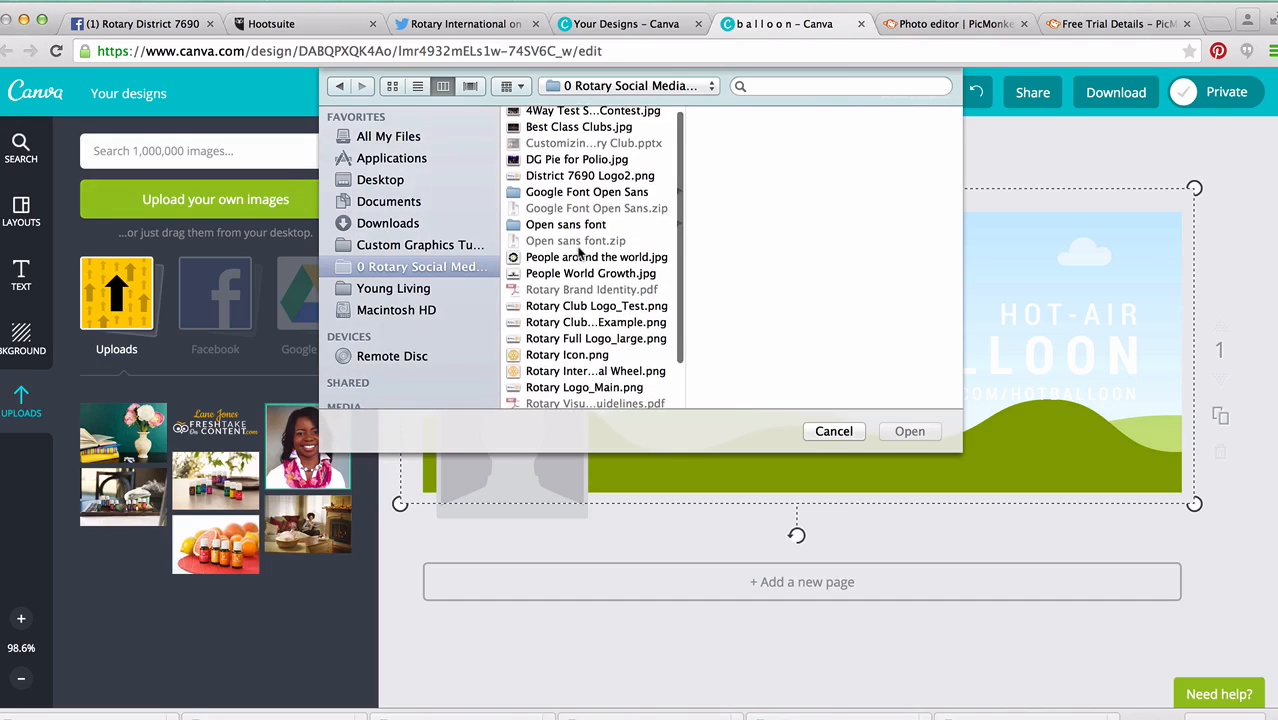
scroll(580, 250, "down", 2)
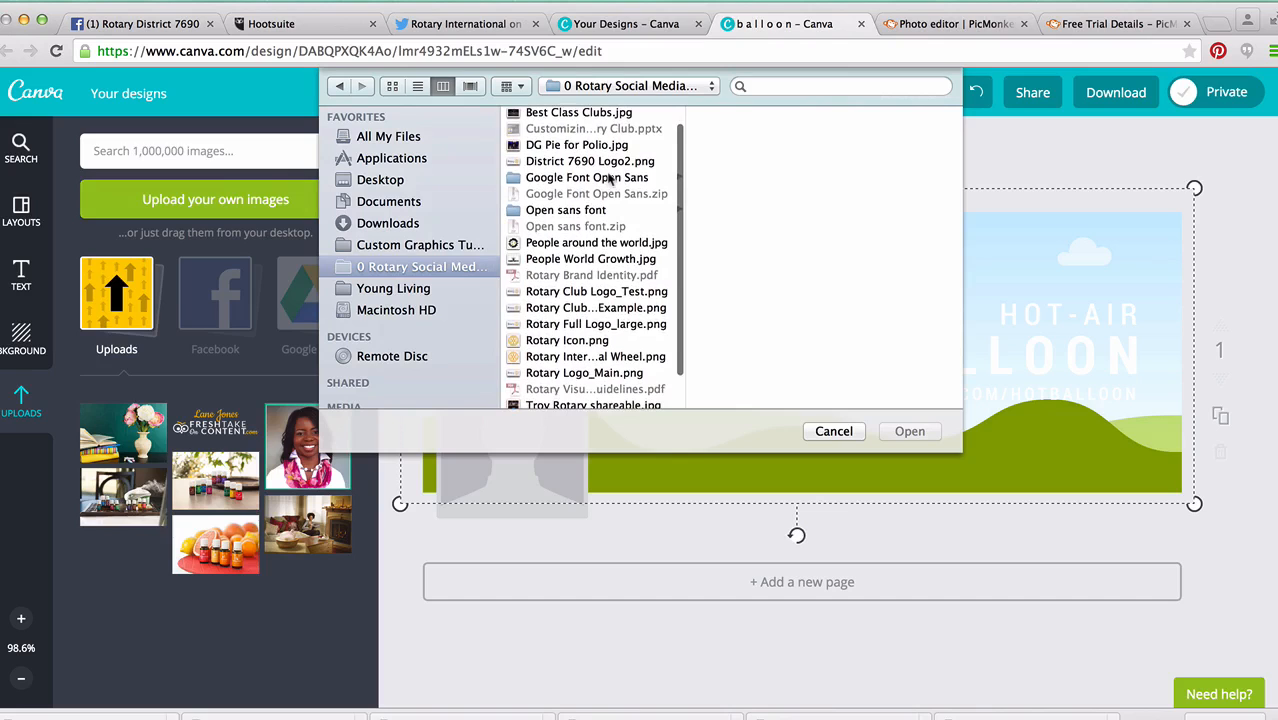
scroll(601, 233, "down", 3)
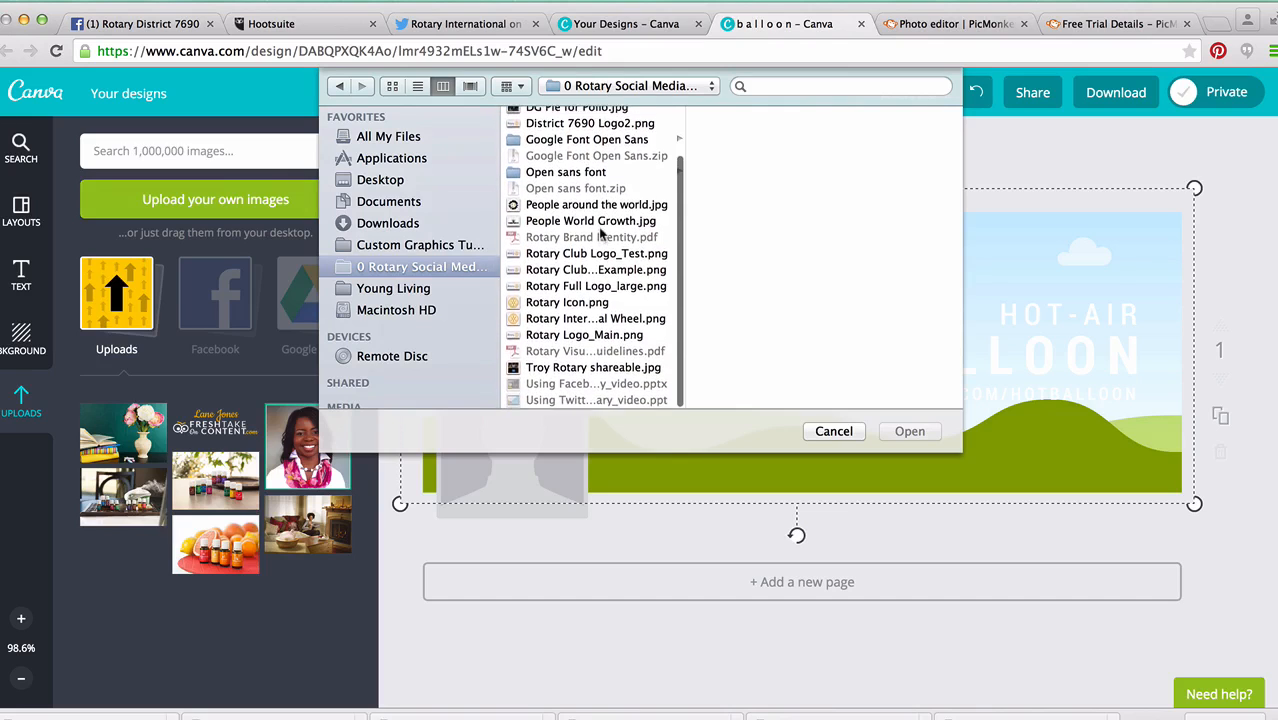
scroll(601, 233, "up", 2)
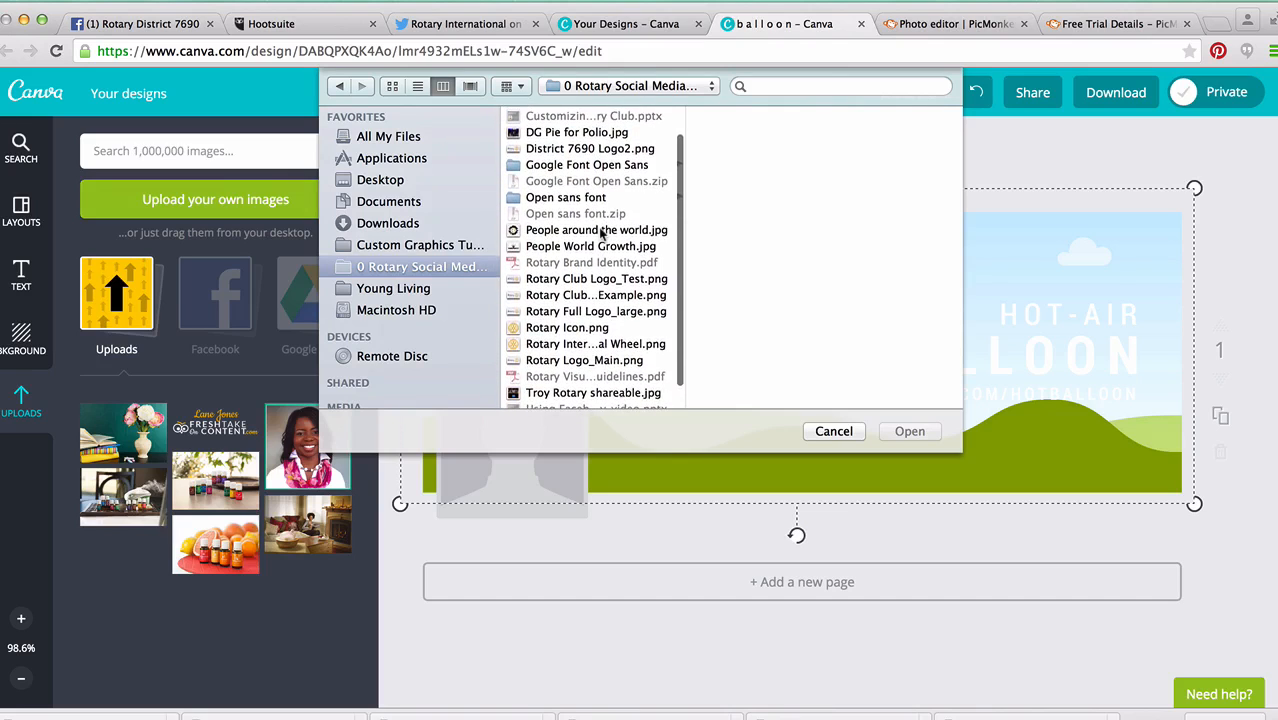
scroll(601, 233, "up", 3)
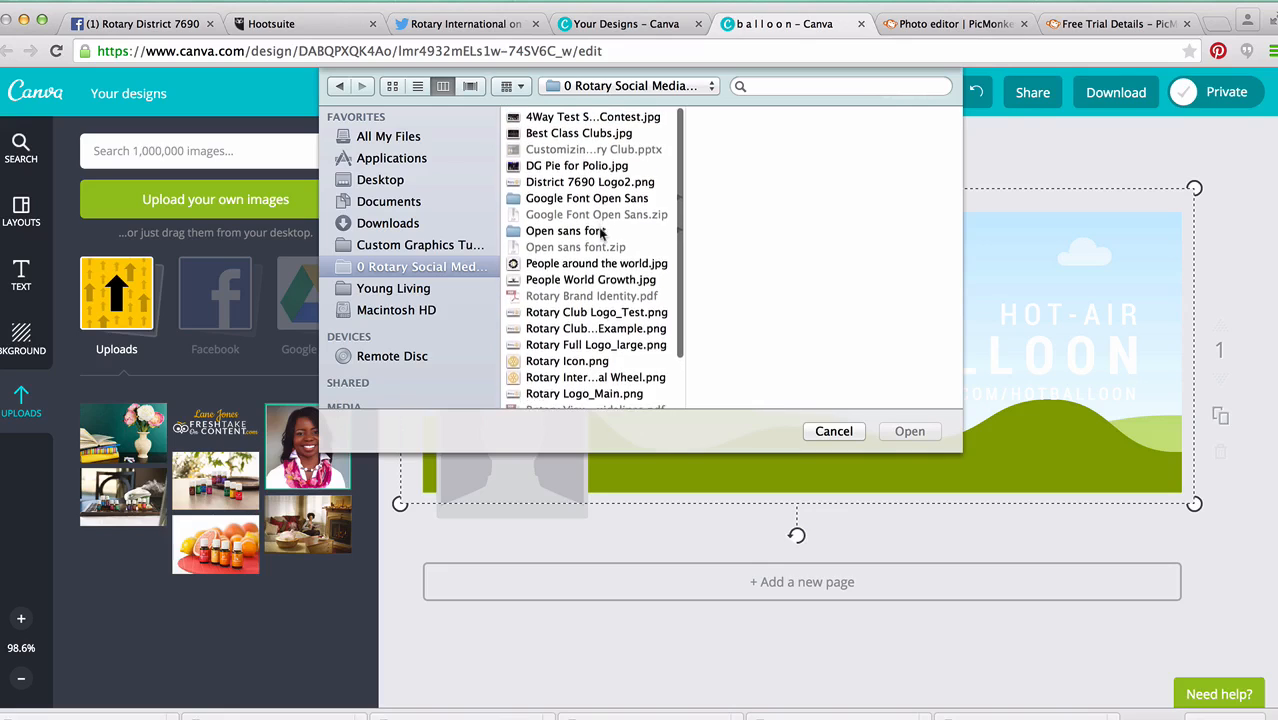
left_click(566, 132)
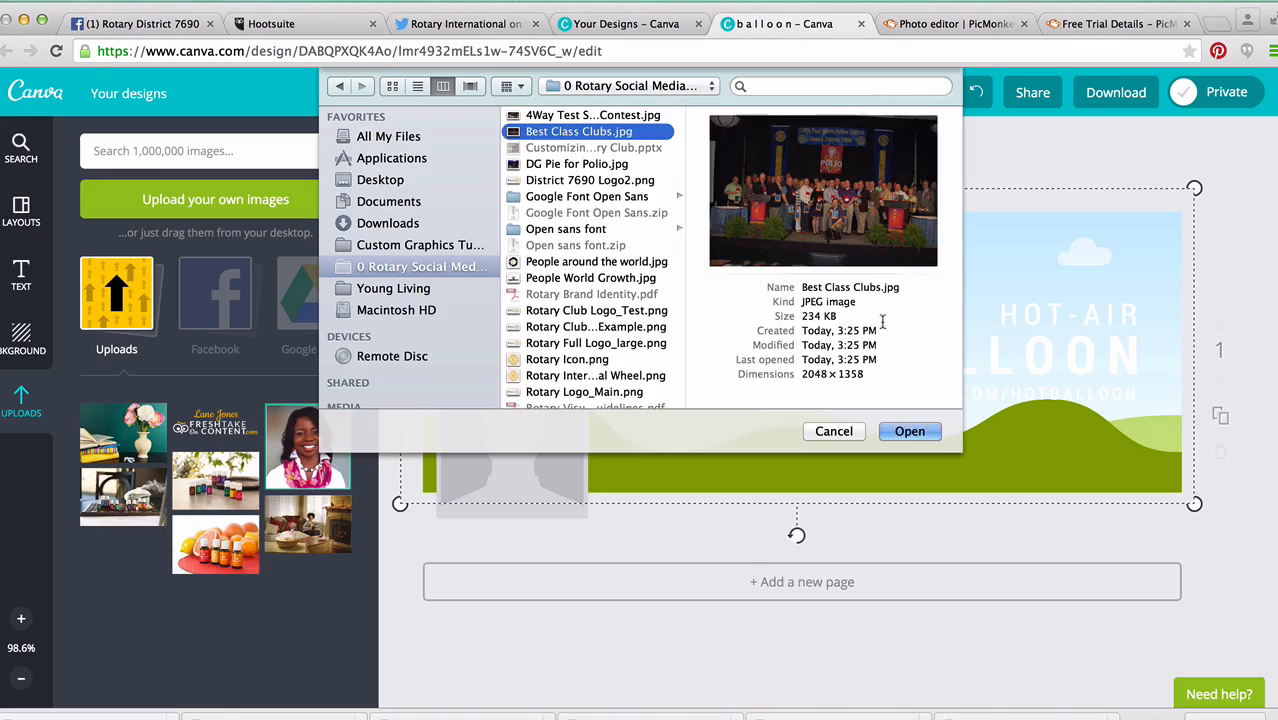
left_click(910, 432)
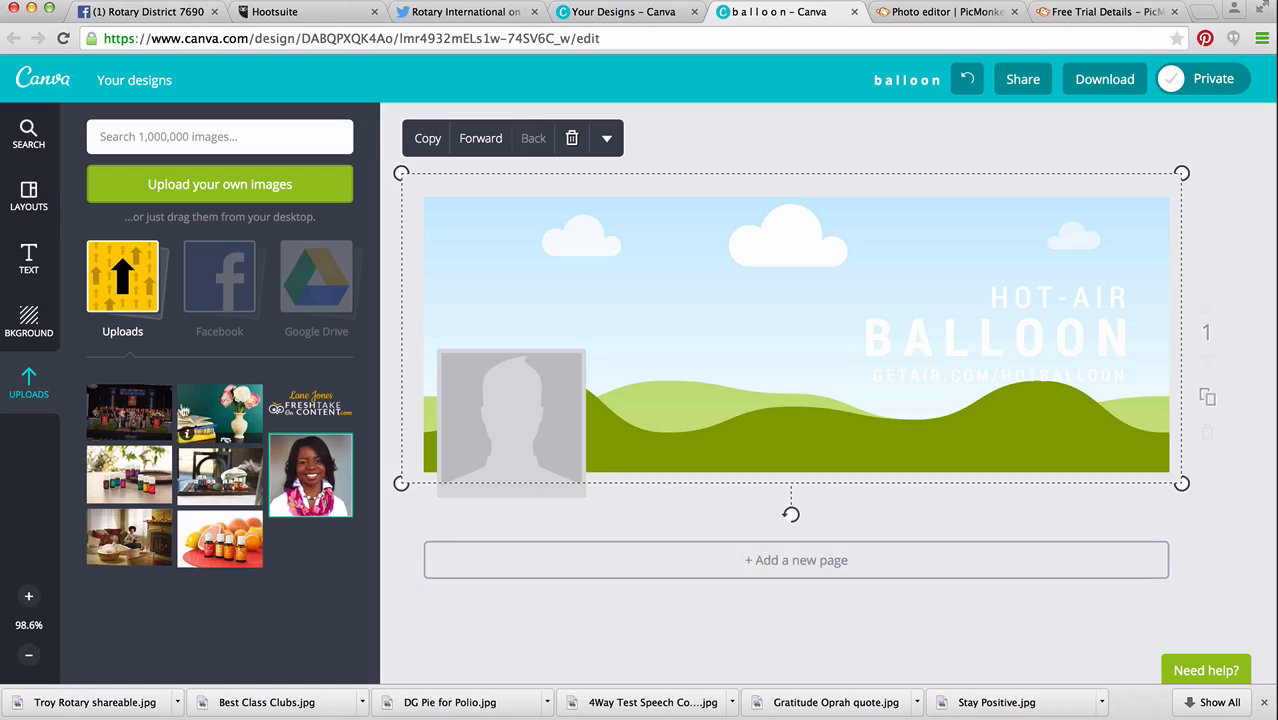
left_click_drag(155, 408, 719, 280)
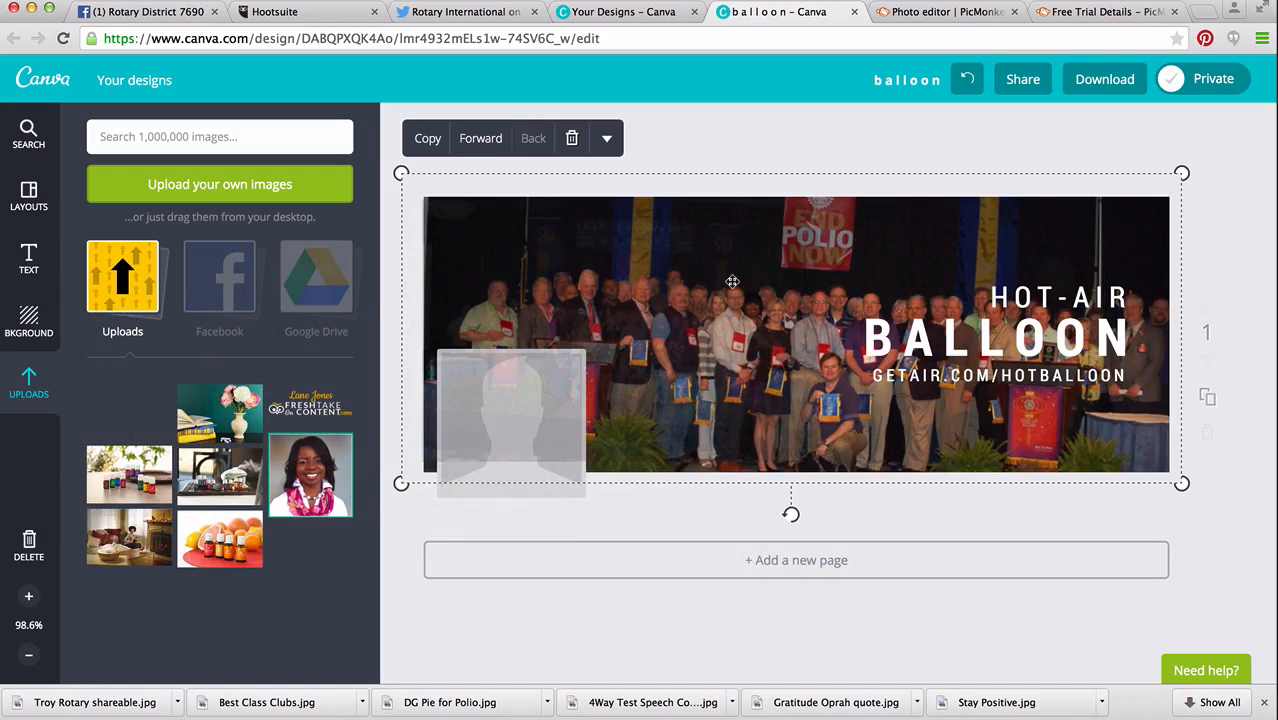
left_click_drag(732, 282, 734, 282)
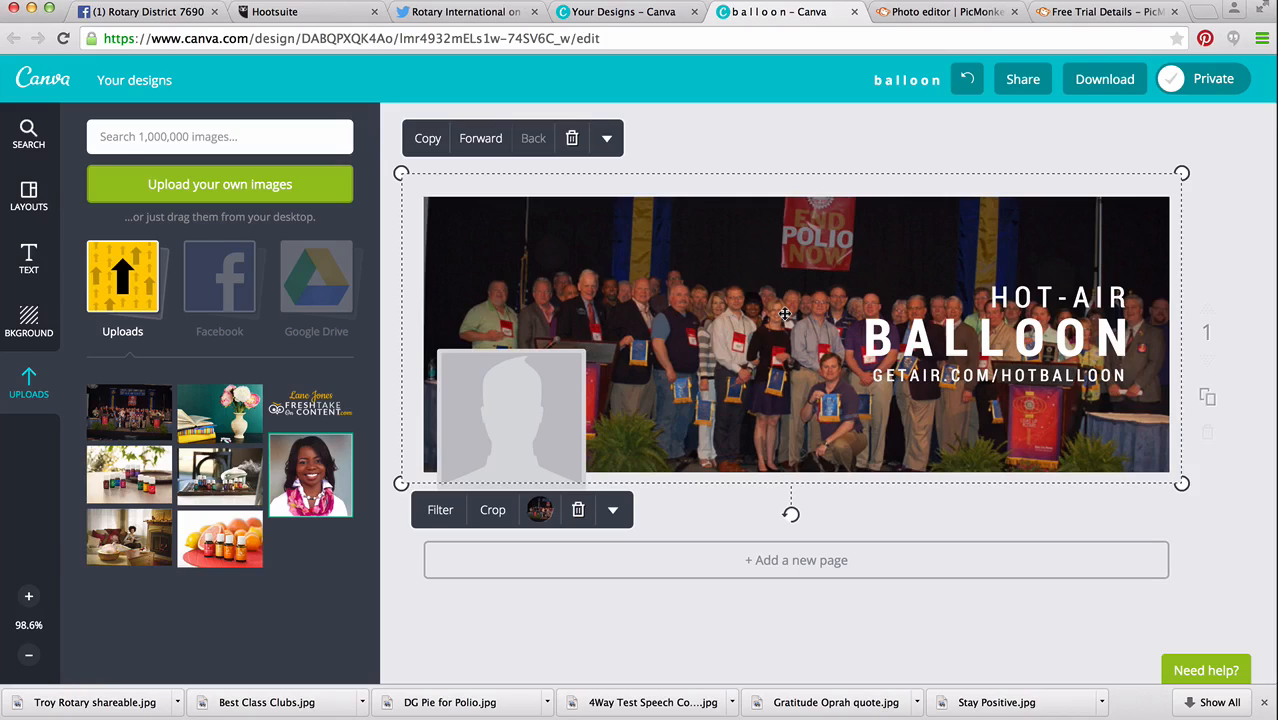
Replace the HOT-AIR text line on the cover with "BEST CLASS CLUBS".
left_click(1007, 295)
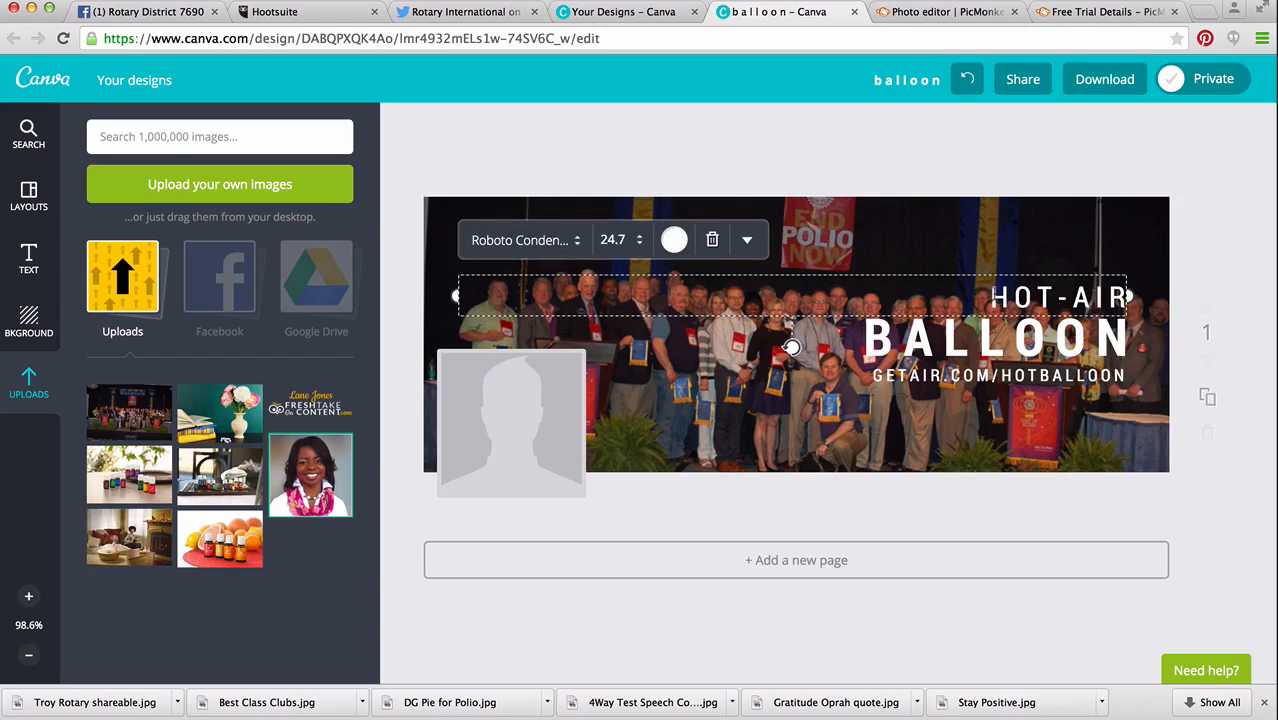
key("shift+Right")
key("shift+Right")
key("shift+Right")
key("shift+Right")
key("shift+Right")
key("shift+Right")
key("shift+Right")
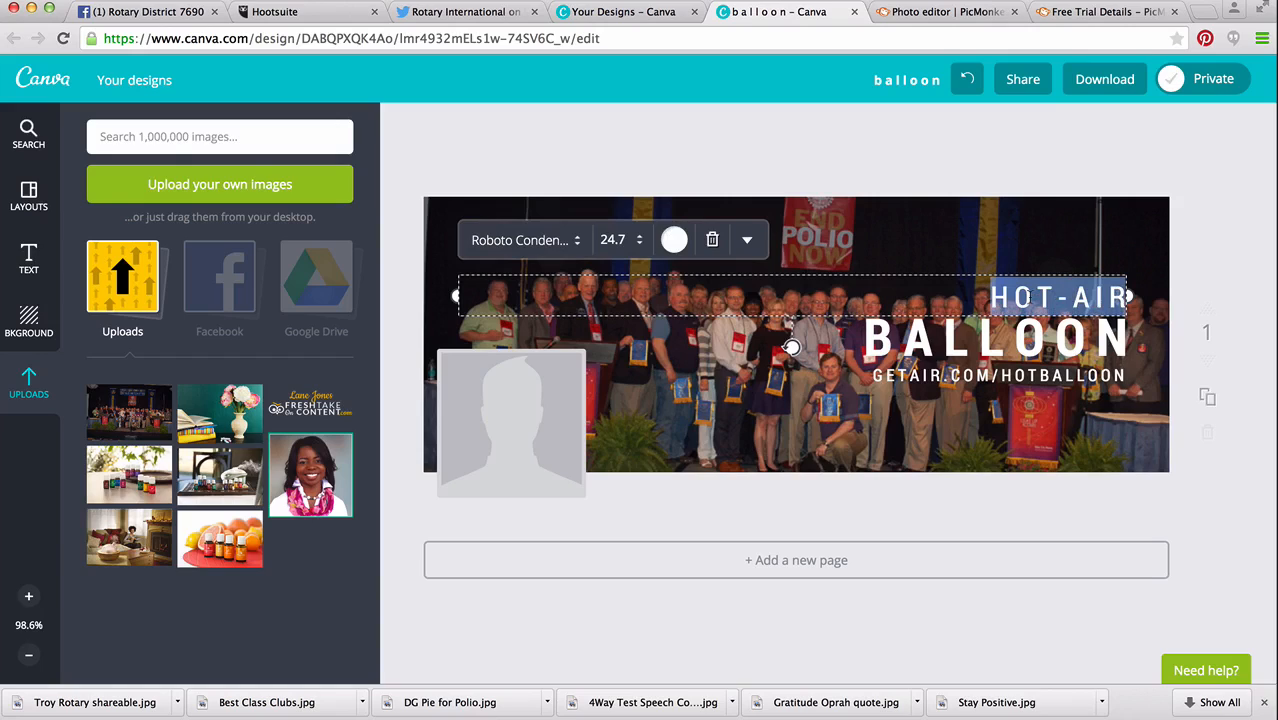
type("BEST")
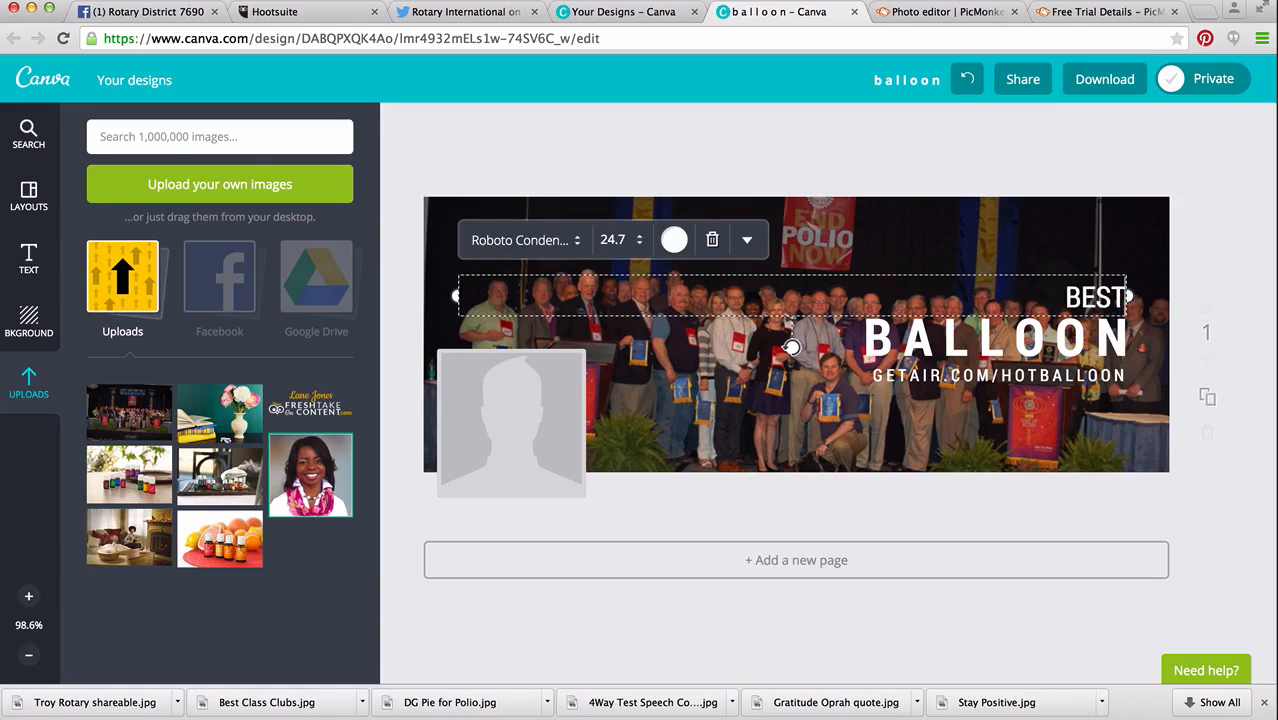
type(" CLASS")
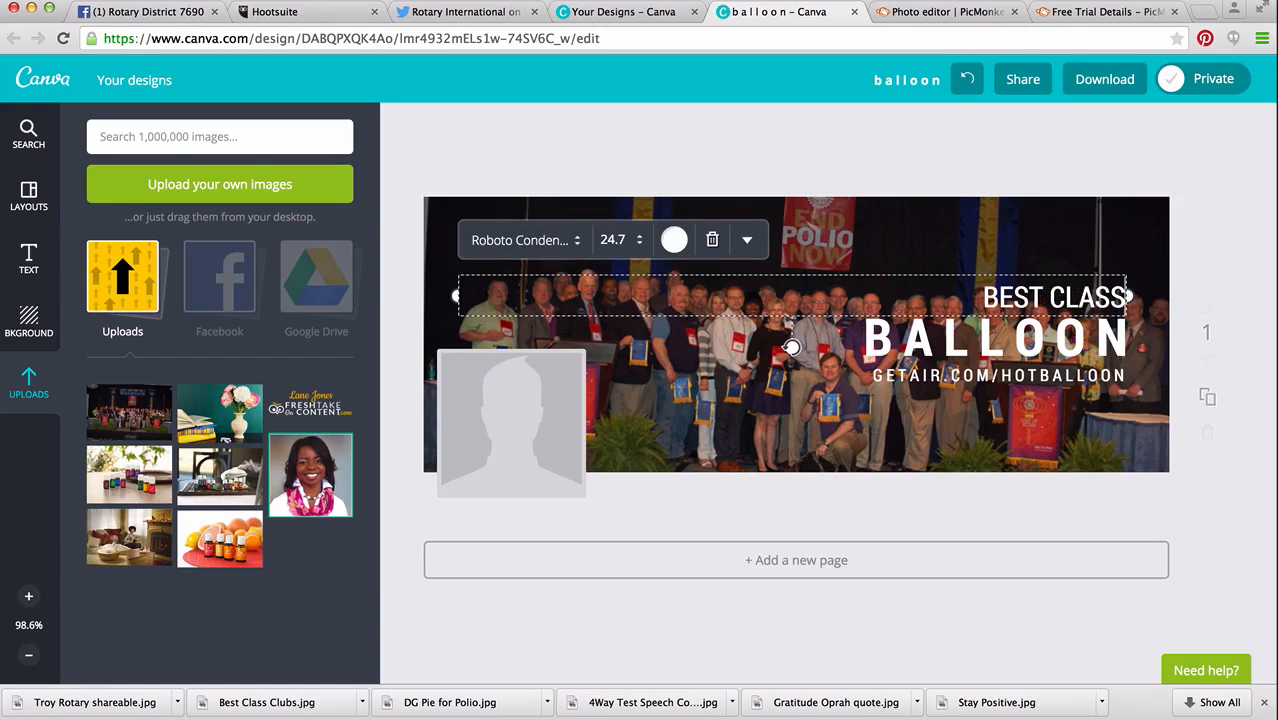
type(" CLUBS")
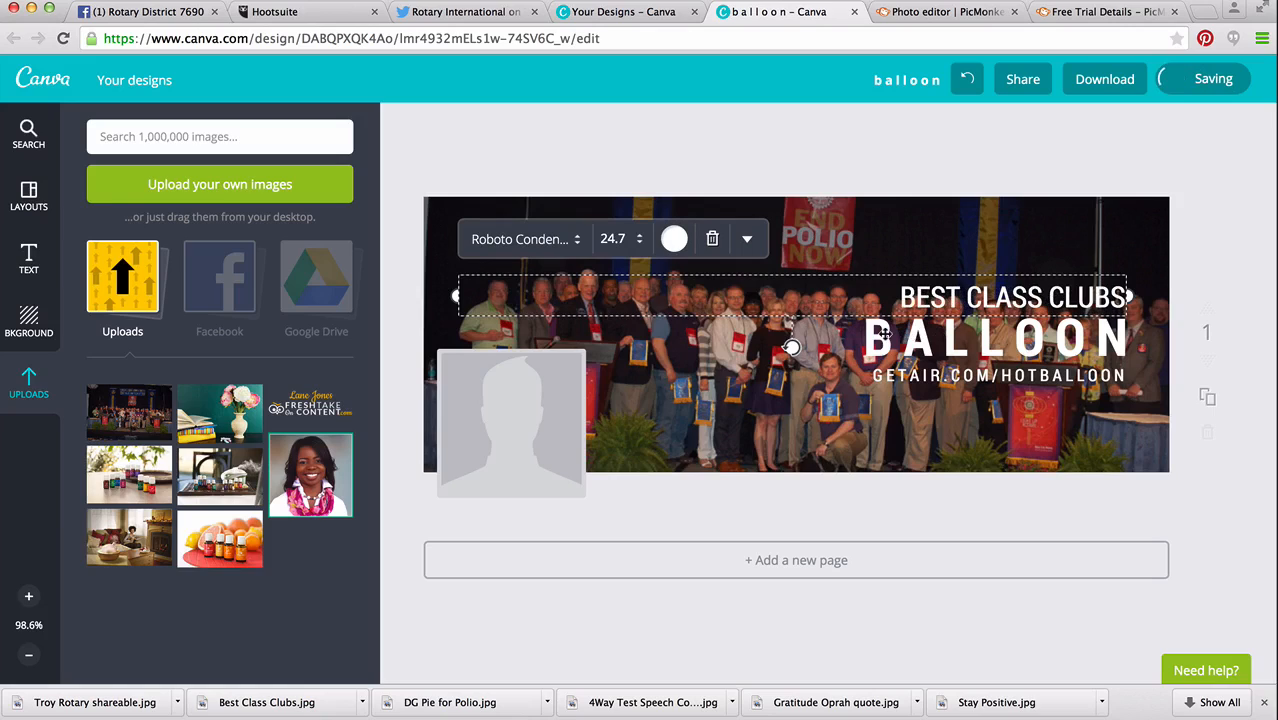
Replace the large BALLOON heading with "RECOGNITION".
left_click(885, 335)
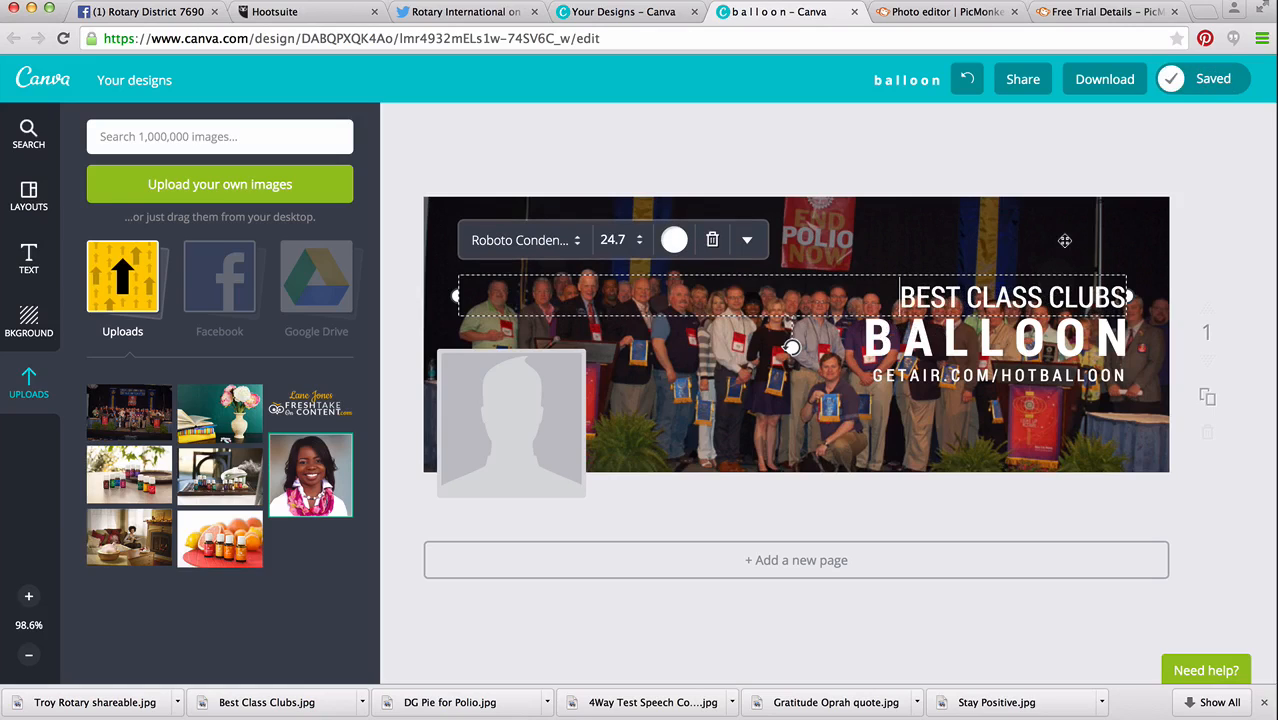
left_click(906, 329)
left_click(902, 330)
double_click(902, 330)
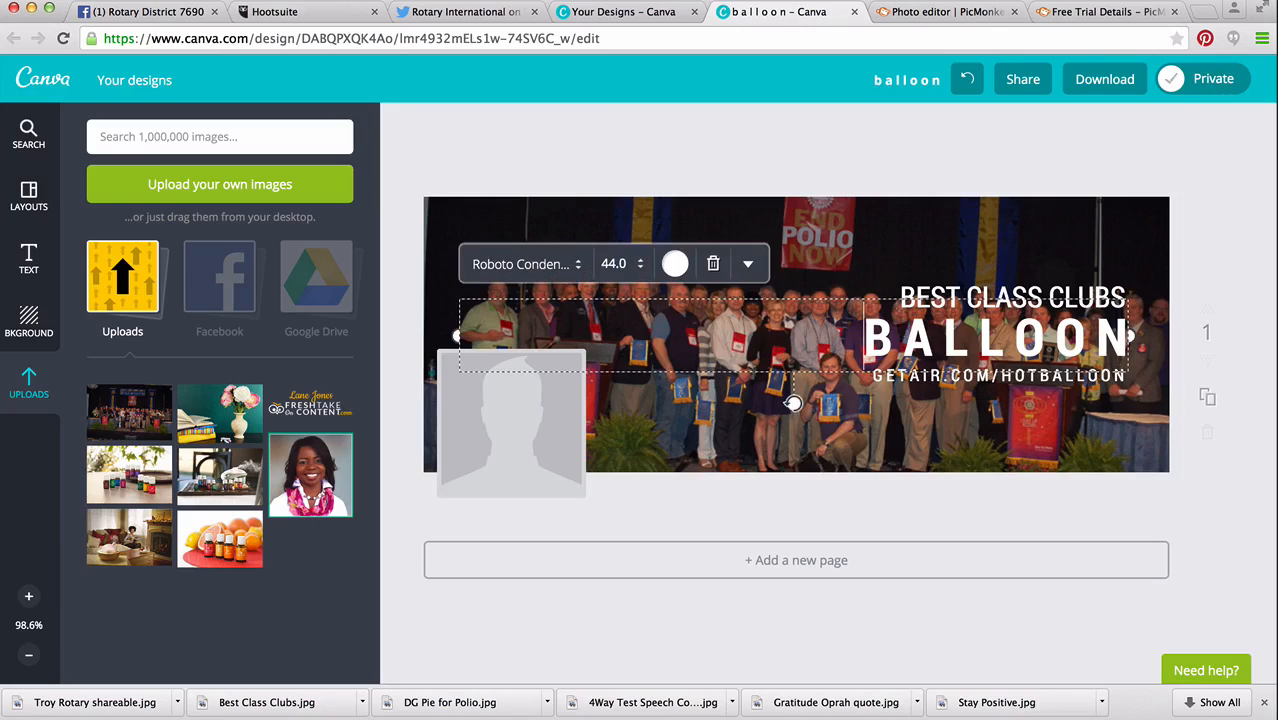
type("REC")
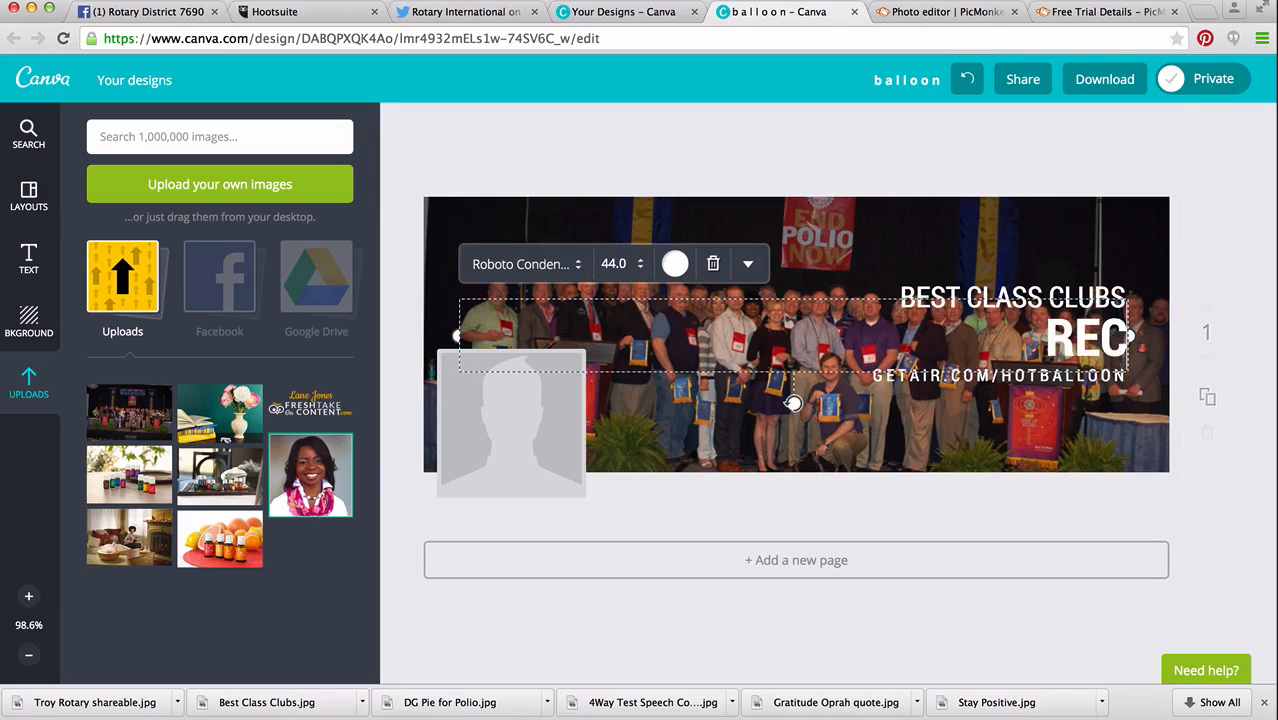
type("OGNITION")
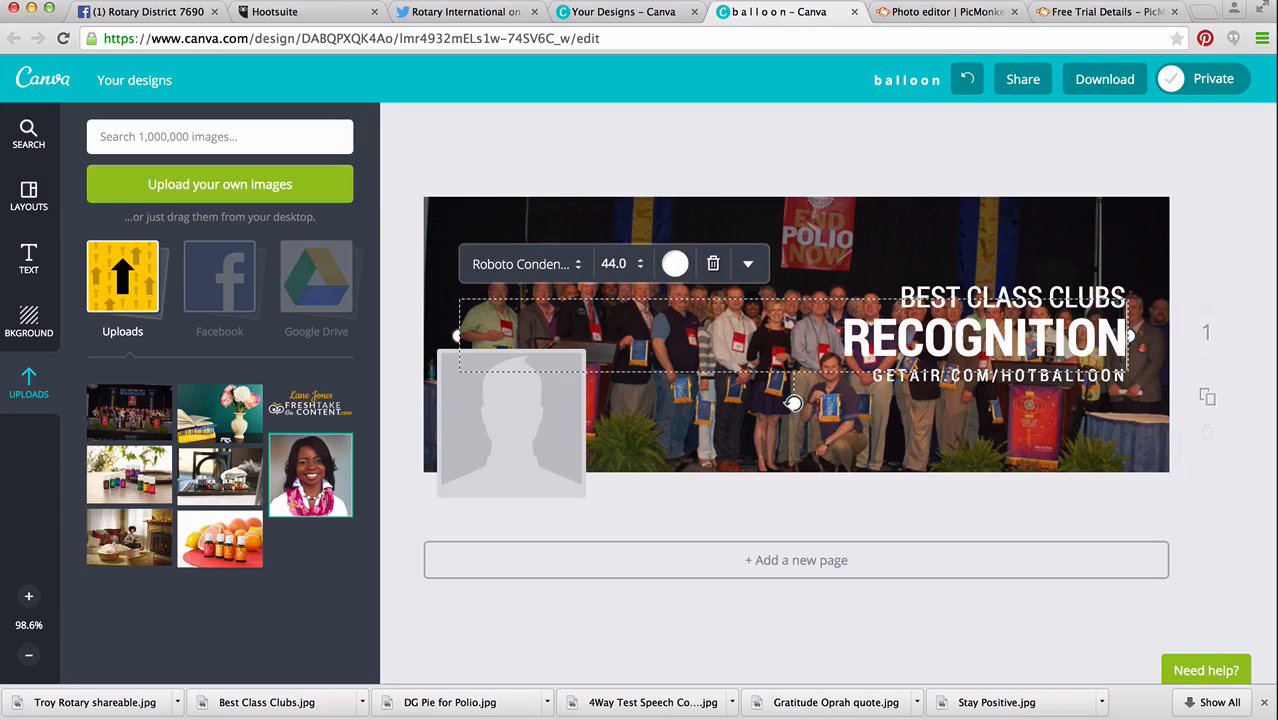
Replace the GETAIR.COM/HOTBALLOON line beneath the heading with "DISTRICT CONFERENCE 2015".
left_click(866, 401)
left_click(884, 375)
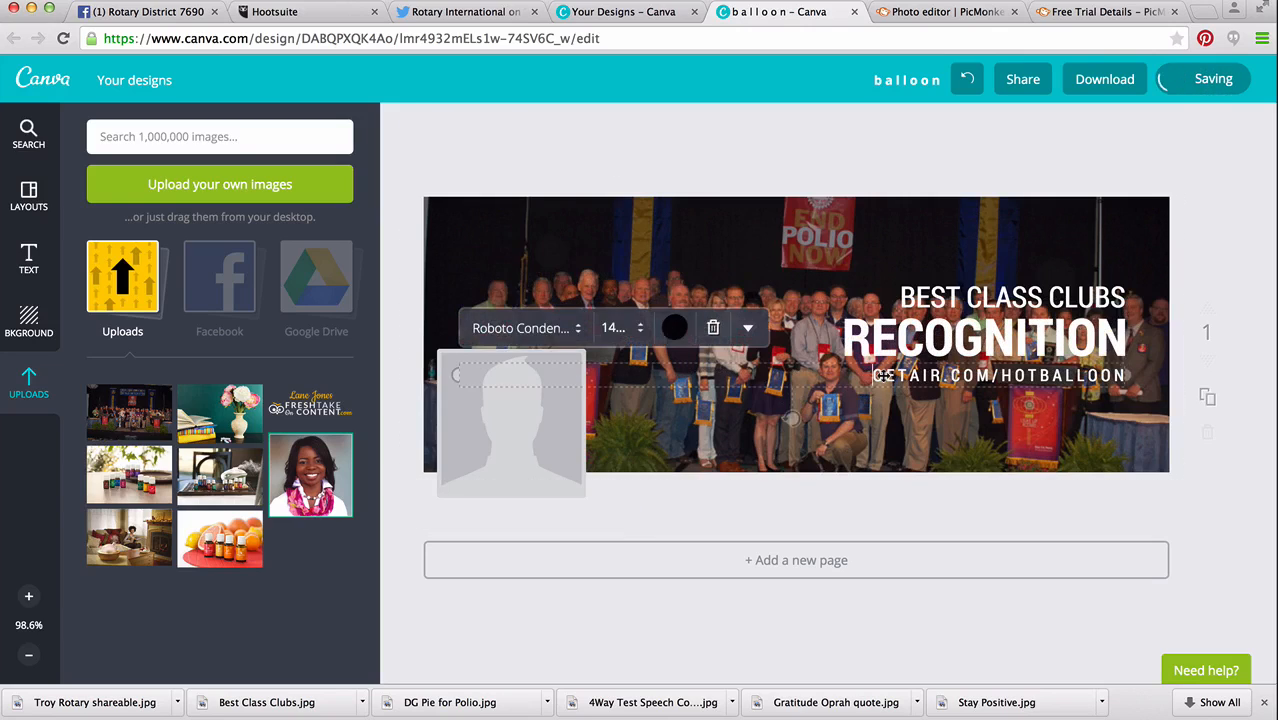
double_click(884, 375)
type("SI")
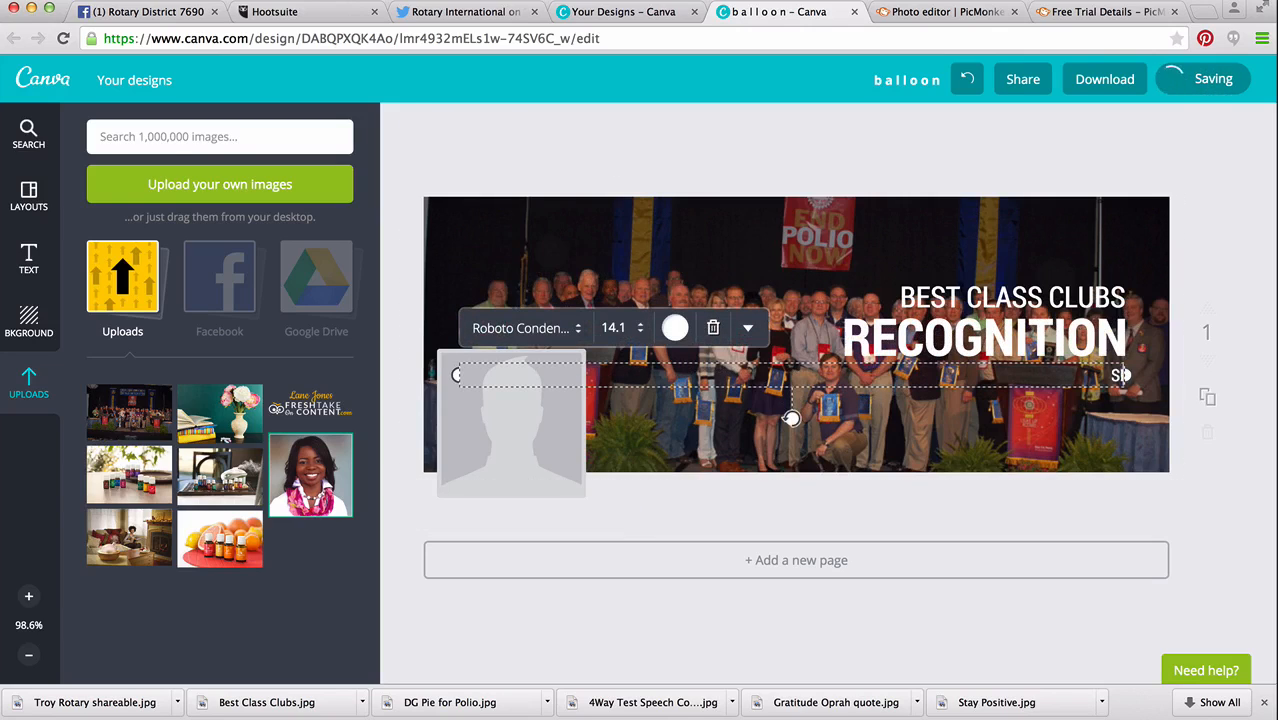
type("ST")
key("BackSpace")
key("BackSpace")
key("BackSpace")
key("BackSpace")
type("DISTRICT CONFEREN")
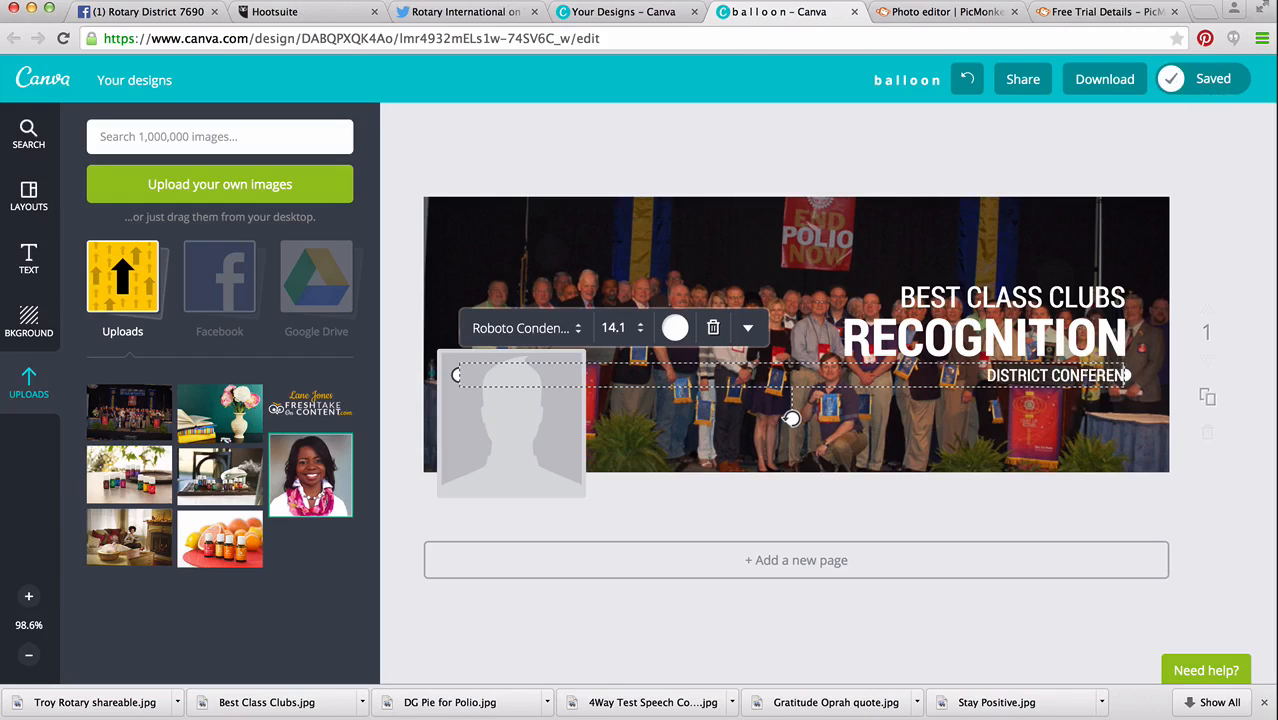
type("CE")
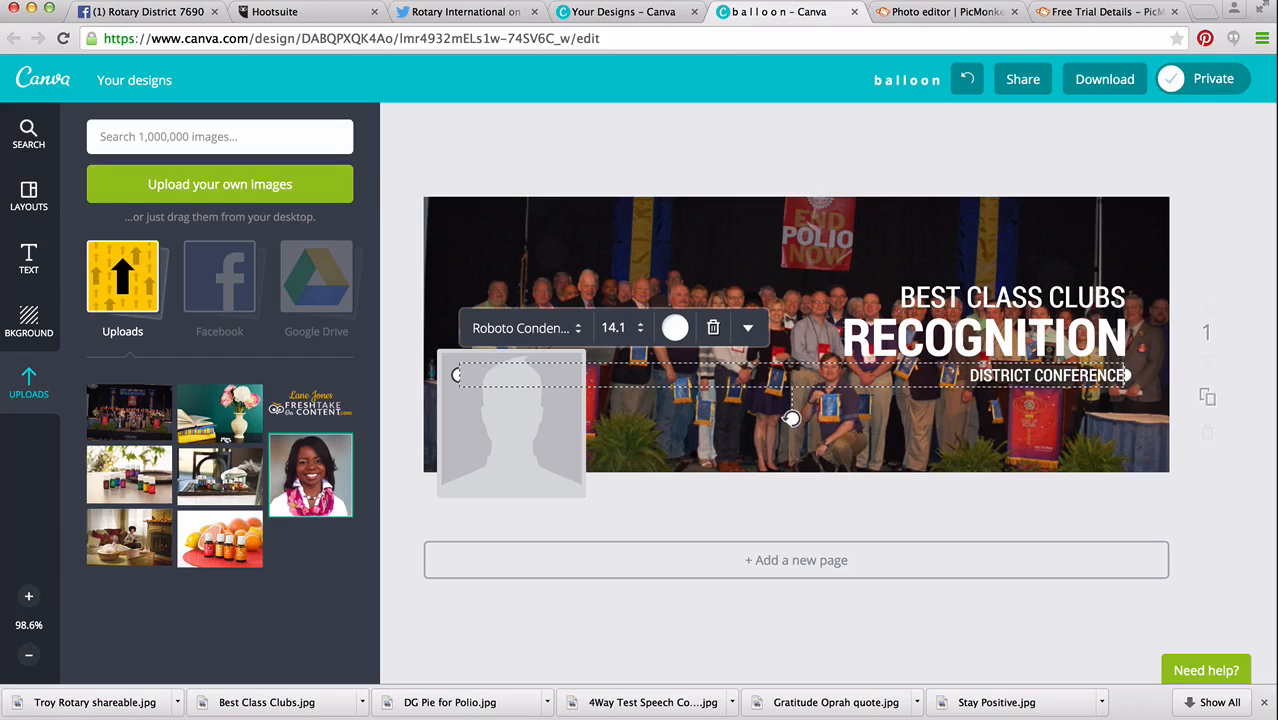
type(" 2015")
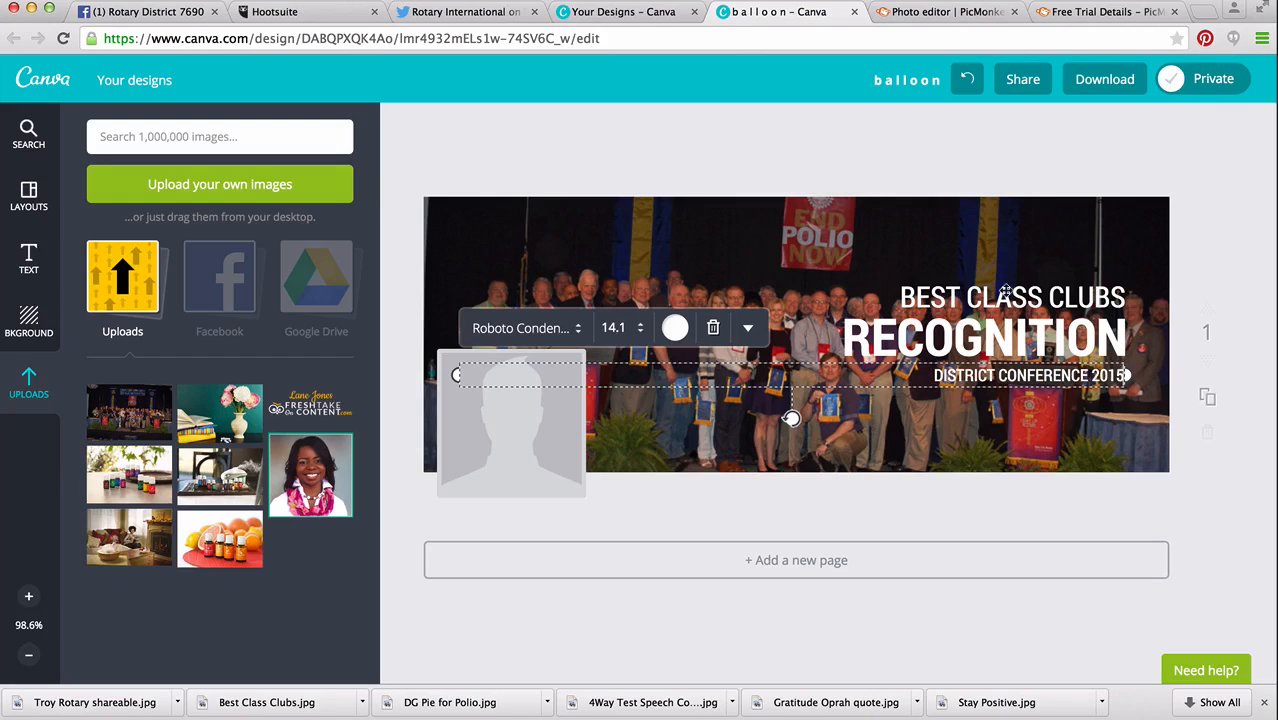
Move the BEST CLASS CLUBS, RECOGNITION and DISTRICT CONFERENCE 2015 lines up together to the dark area at the cover's upper edge.
left_click(1004, 292)
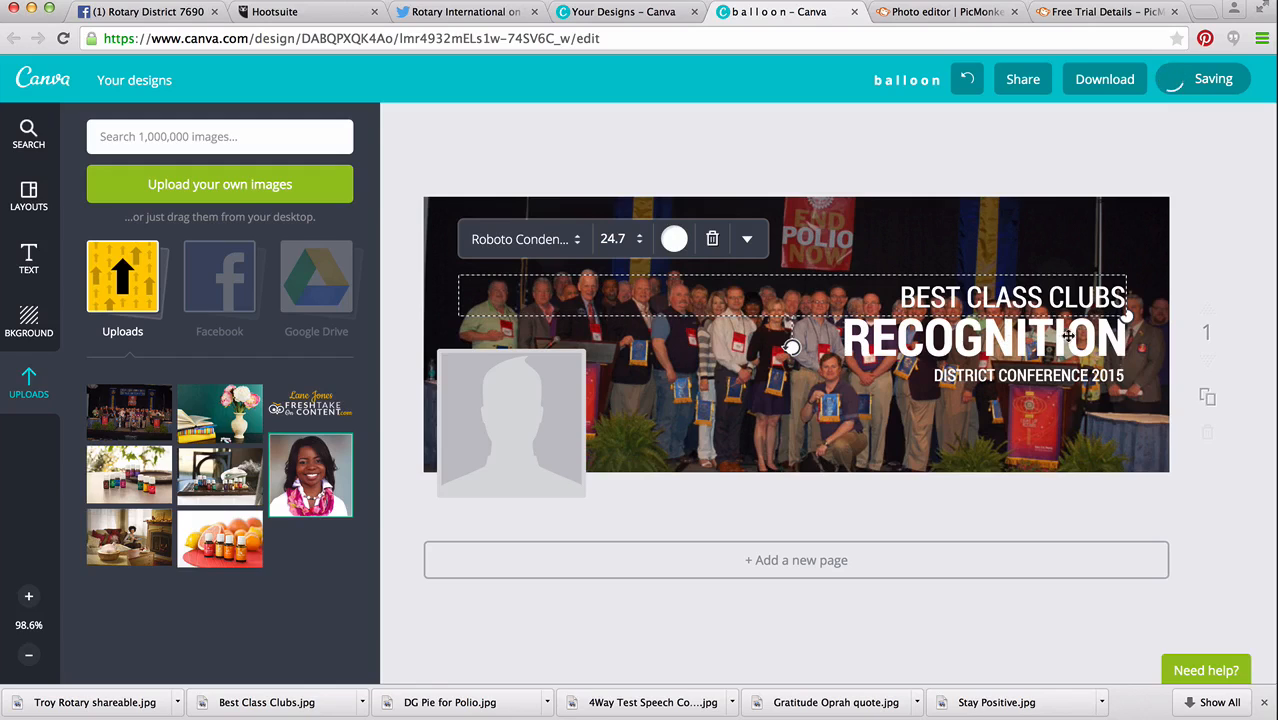
left_click(1196, 237)
left_click(1050, 296)
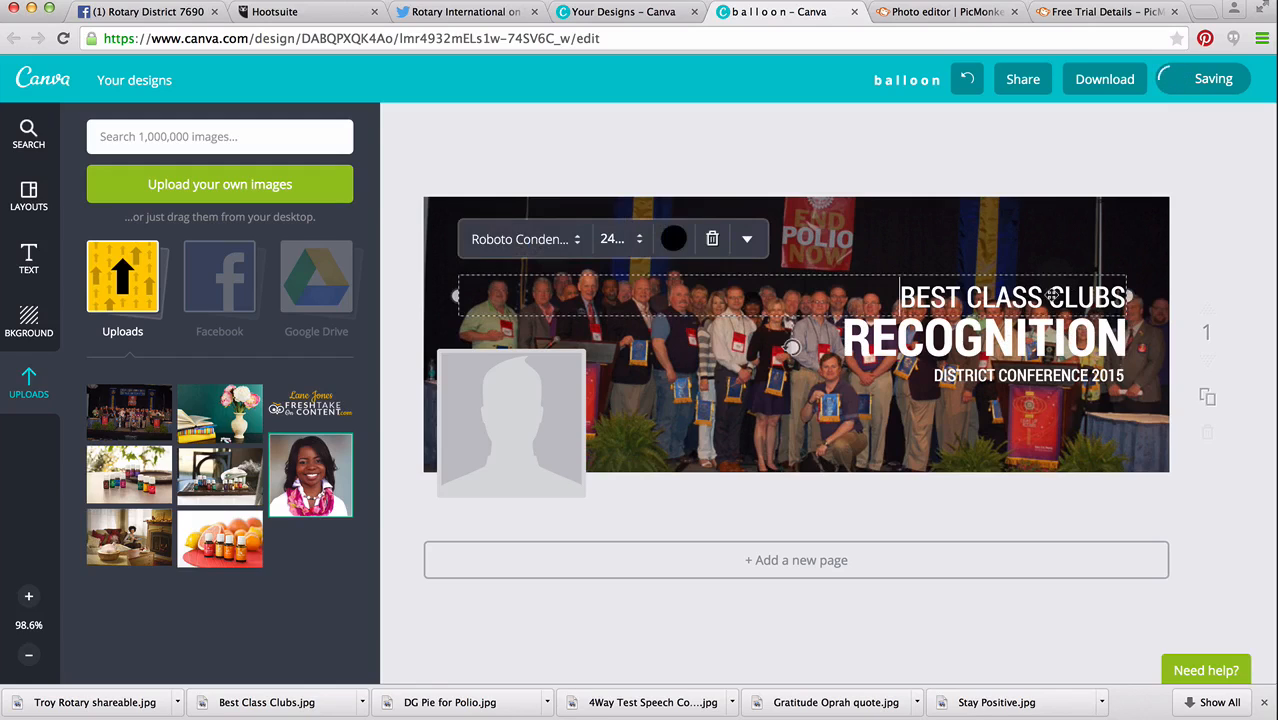
left_click(1060, 376, "shift")
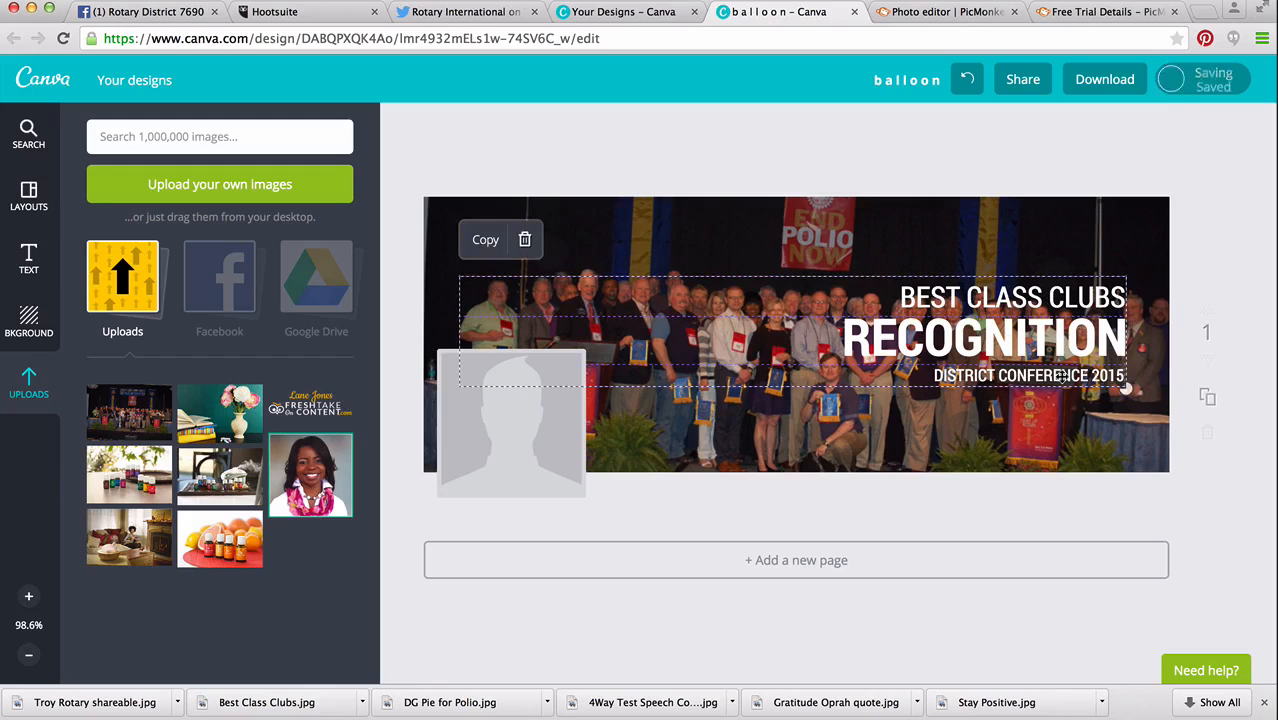
left_click_drag(1068, 320, 1064, 255)
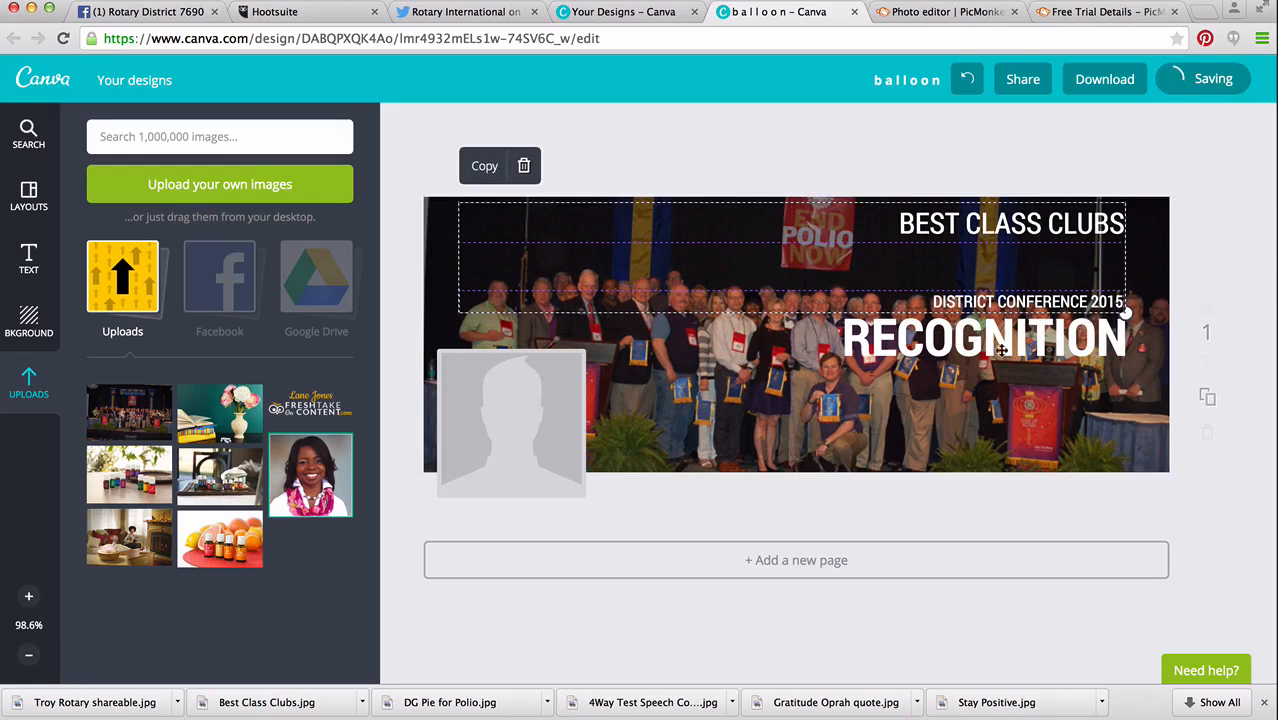
left_click(997, 345)
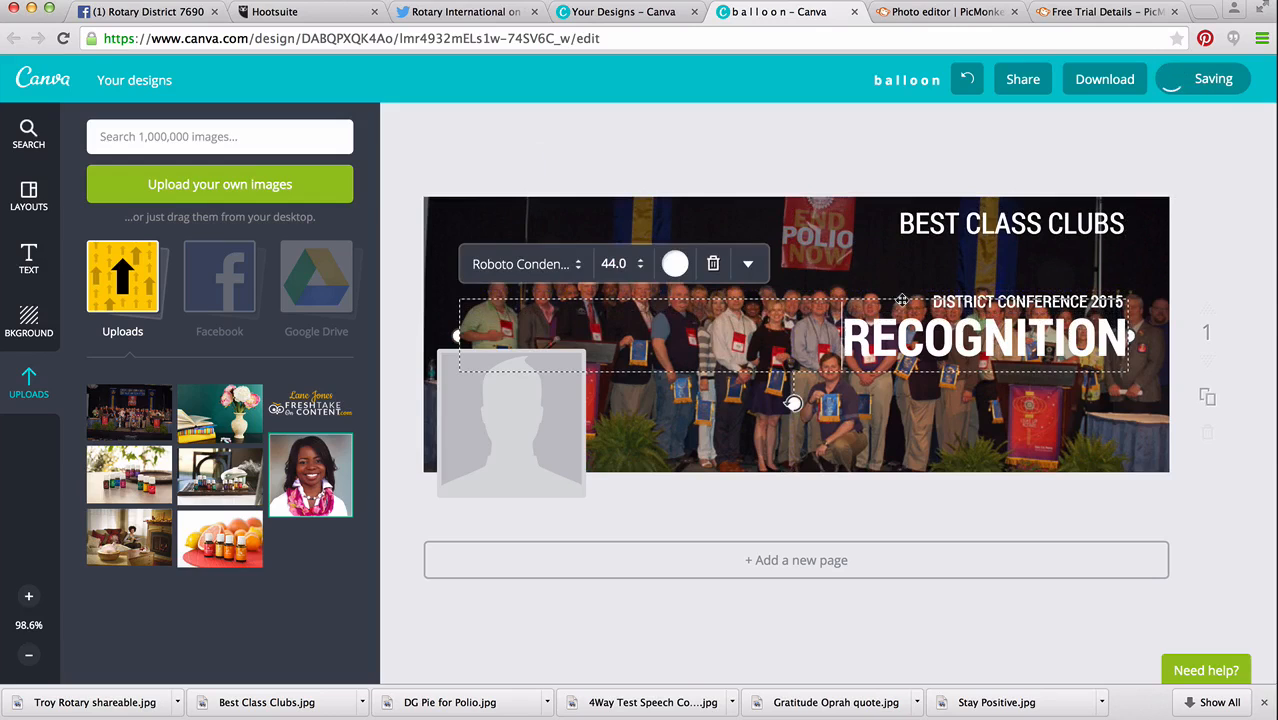
left_click_drag(910, 294, 903, 228)
left_click(1223, 234)
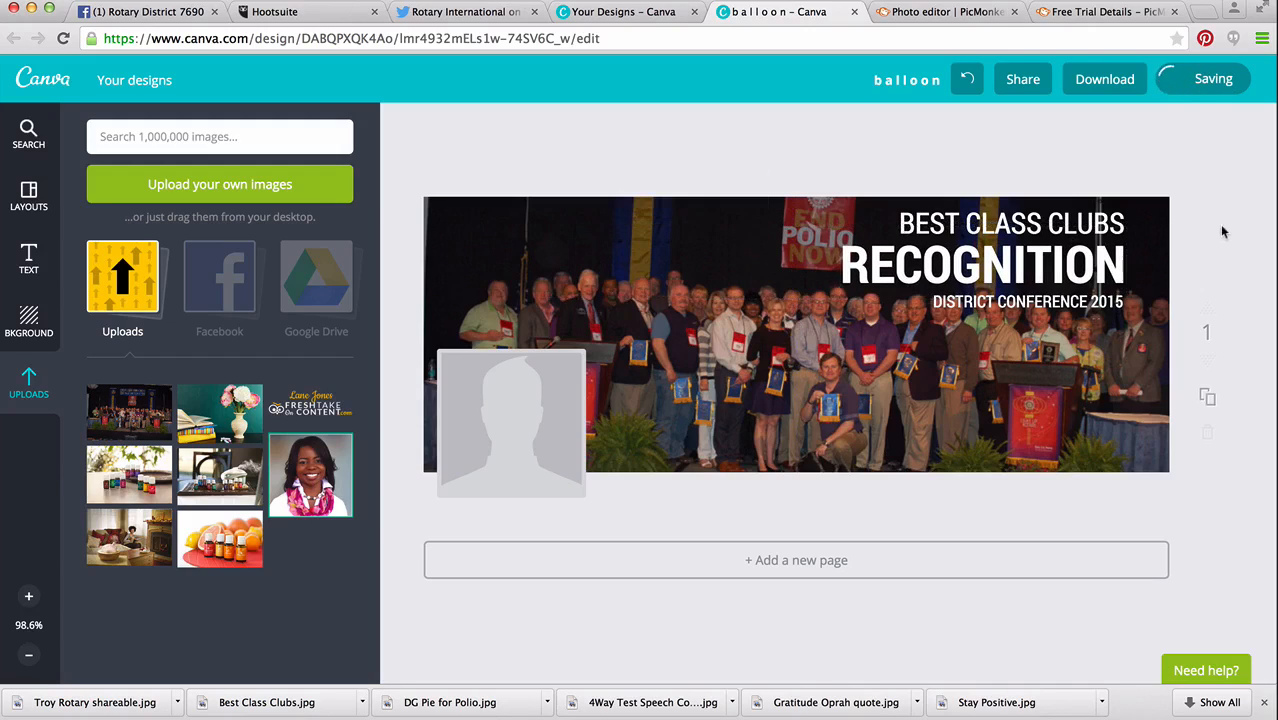
Shift the group photo slightly downward so the people sit lower behind the text on the cover.
left_click(1076, 330)
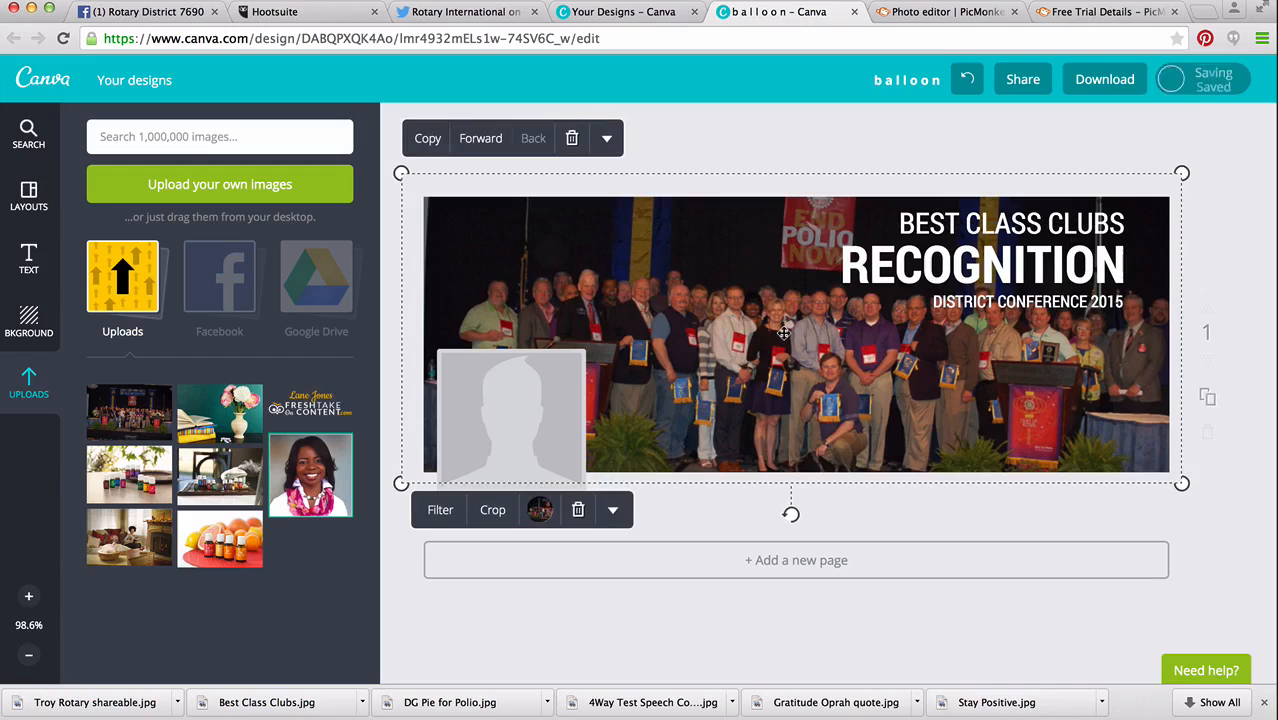
mouse_move(783, 340)
left_mouse_down()
mouse_move(784, 356)
mouse_move(783, 344)
left_mouse_up()
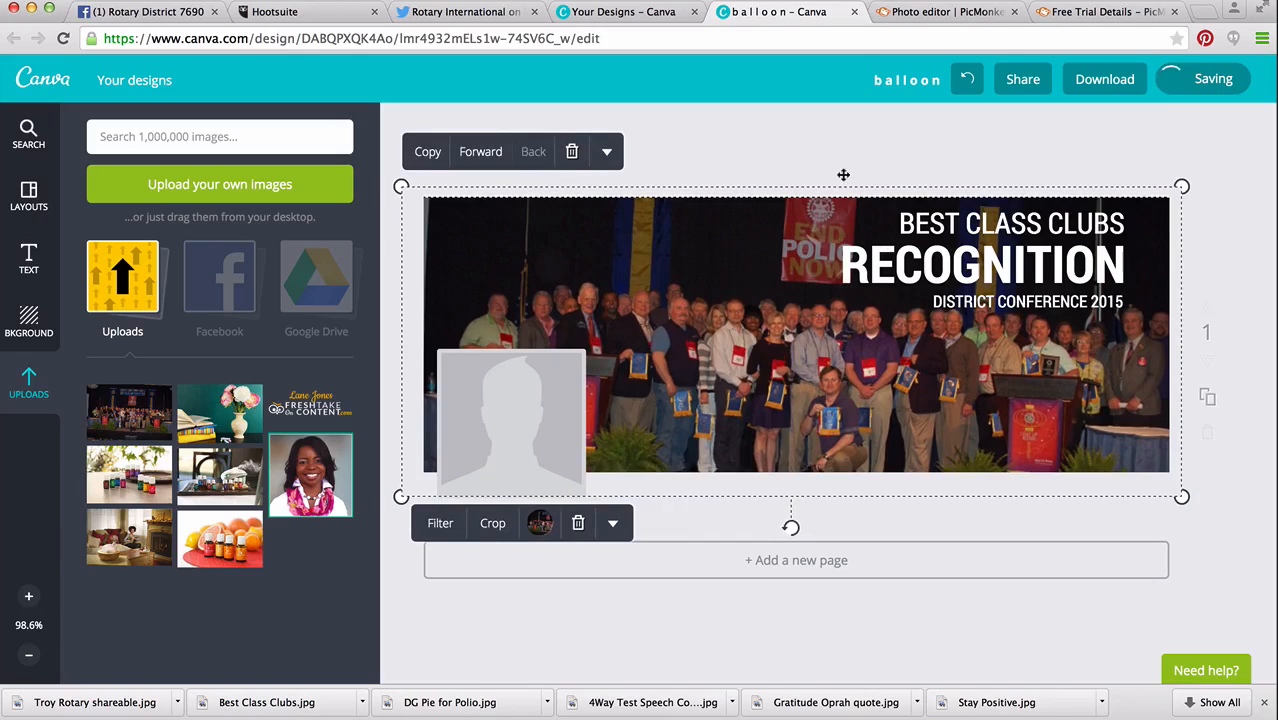
left_click(795, 155)
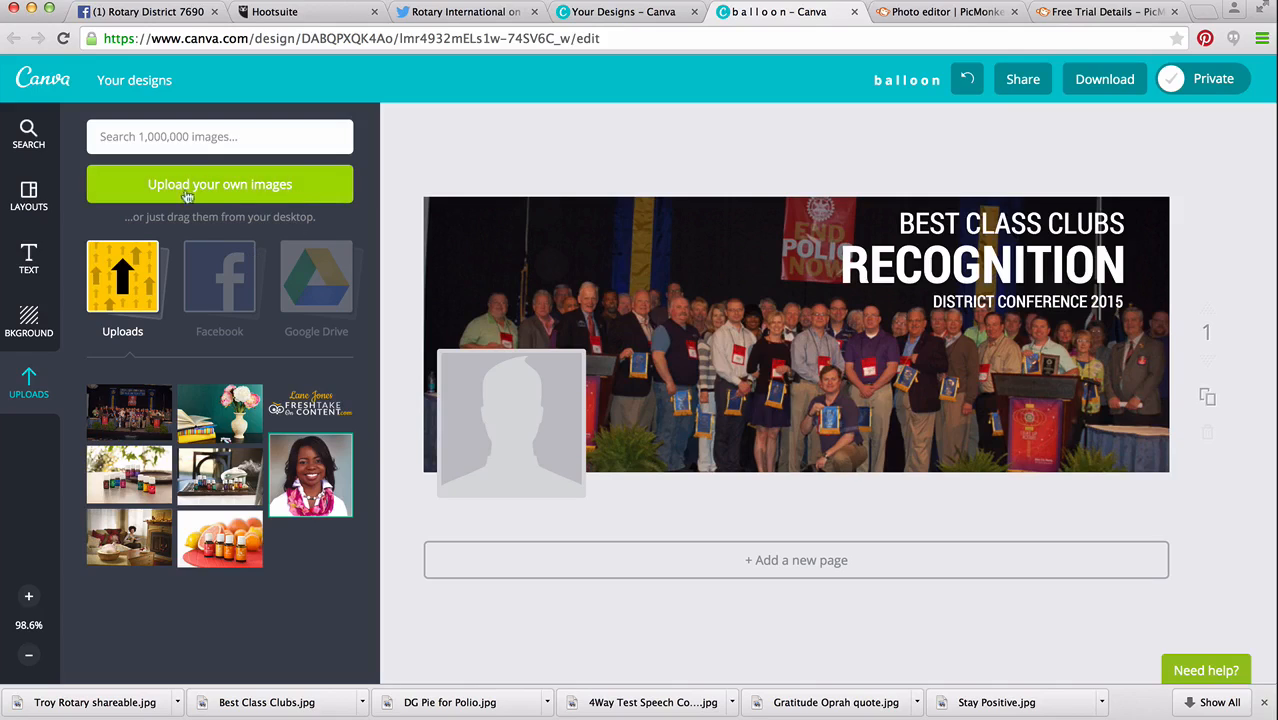
Preview the logo files in the Rotary social media folder and upload District 7690 Logo2.png.
left_click(278, 192)
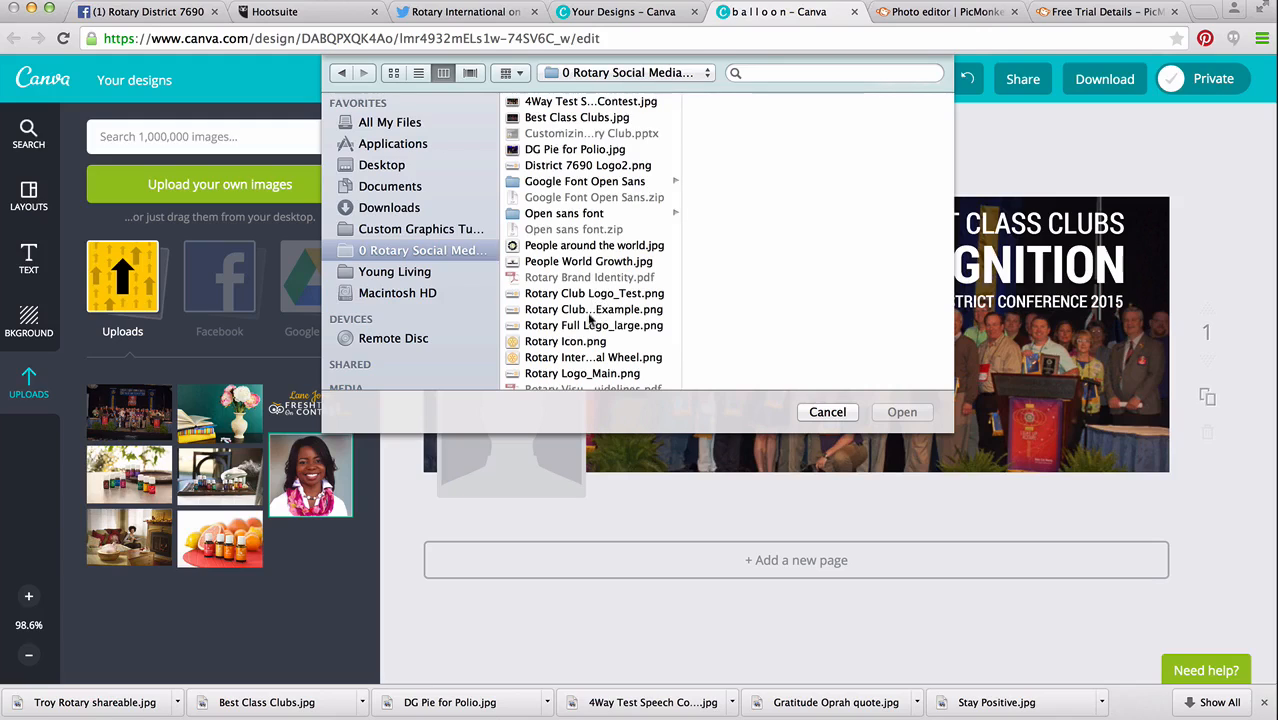
left_click(580, 296)
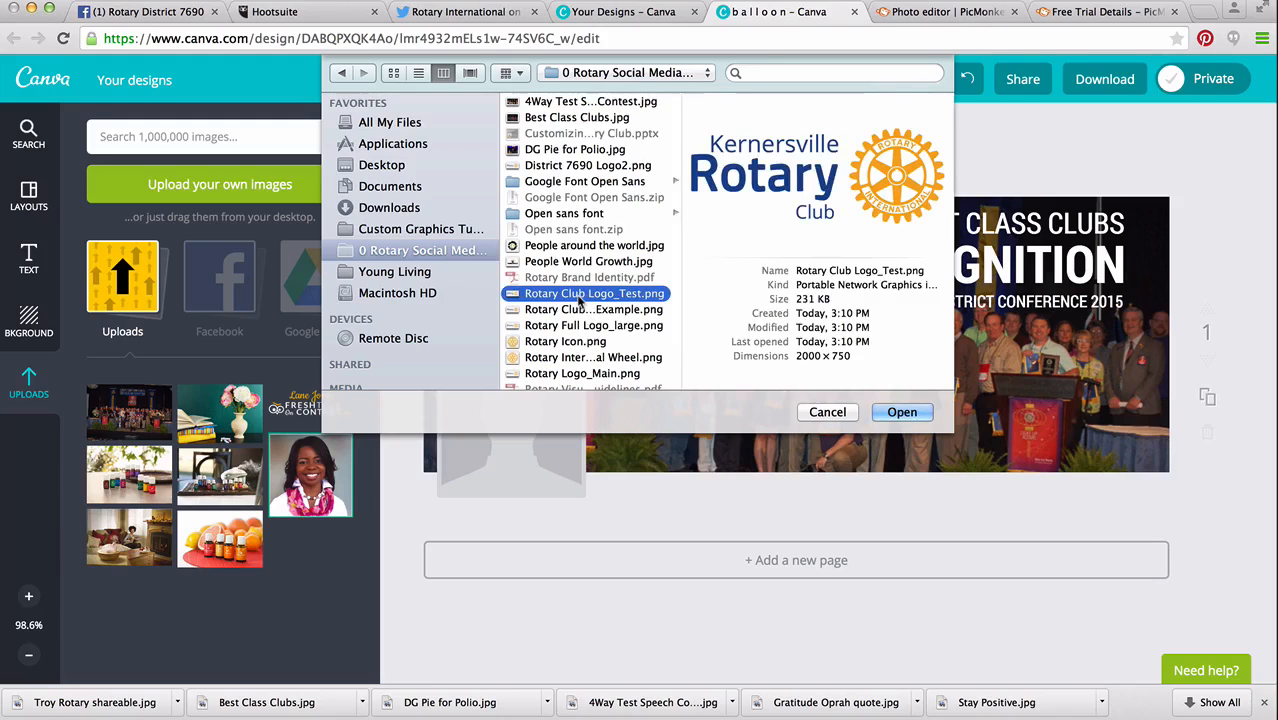
left_click(582, 312)
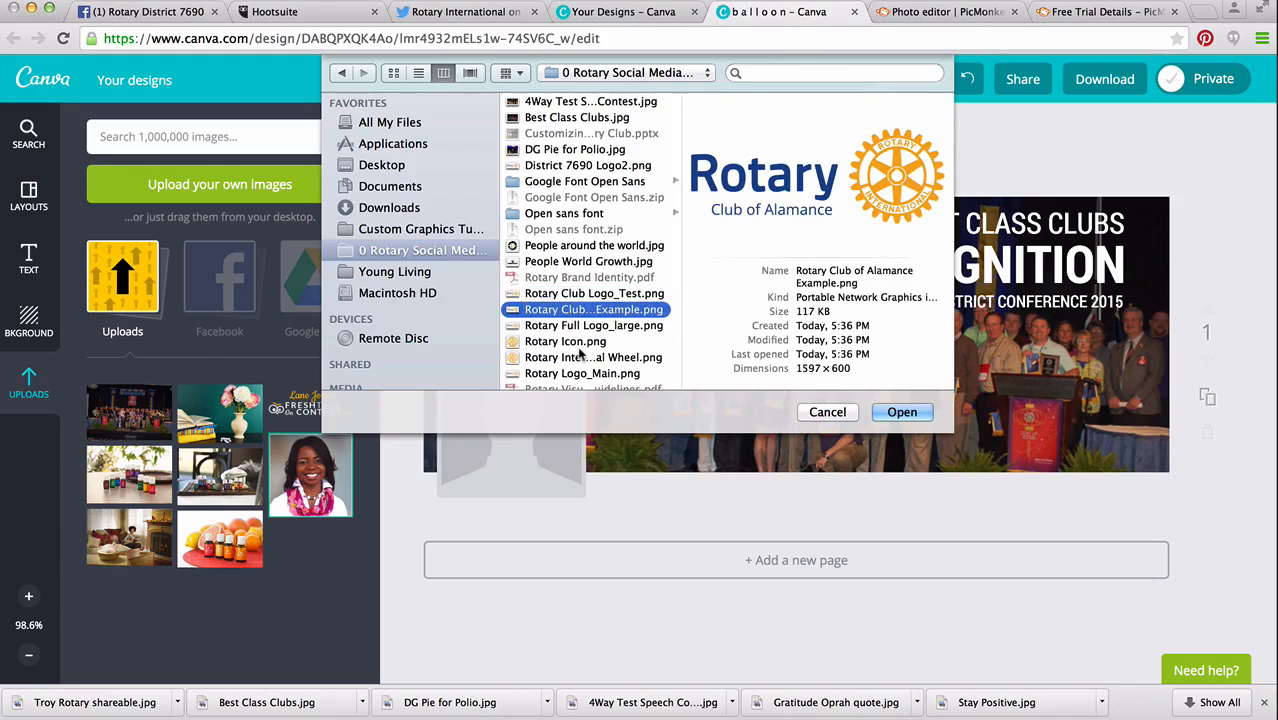
scroll(580, 355, "down", 1)
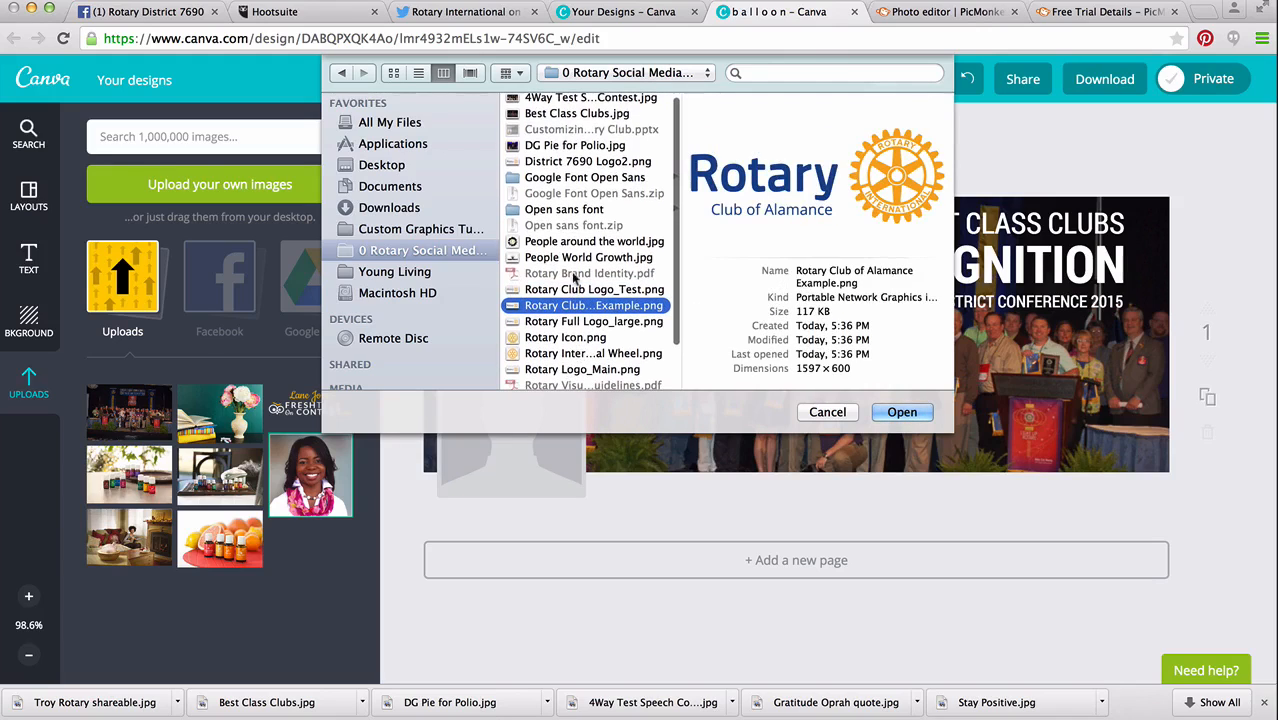
scroll(574, 290, "down", 3)
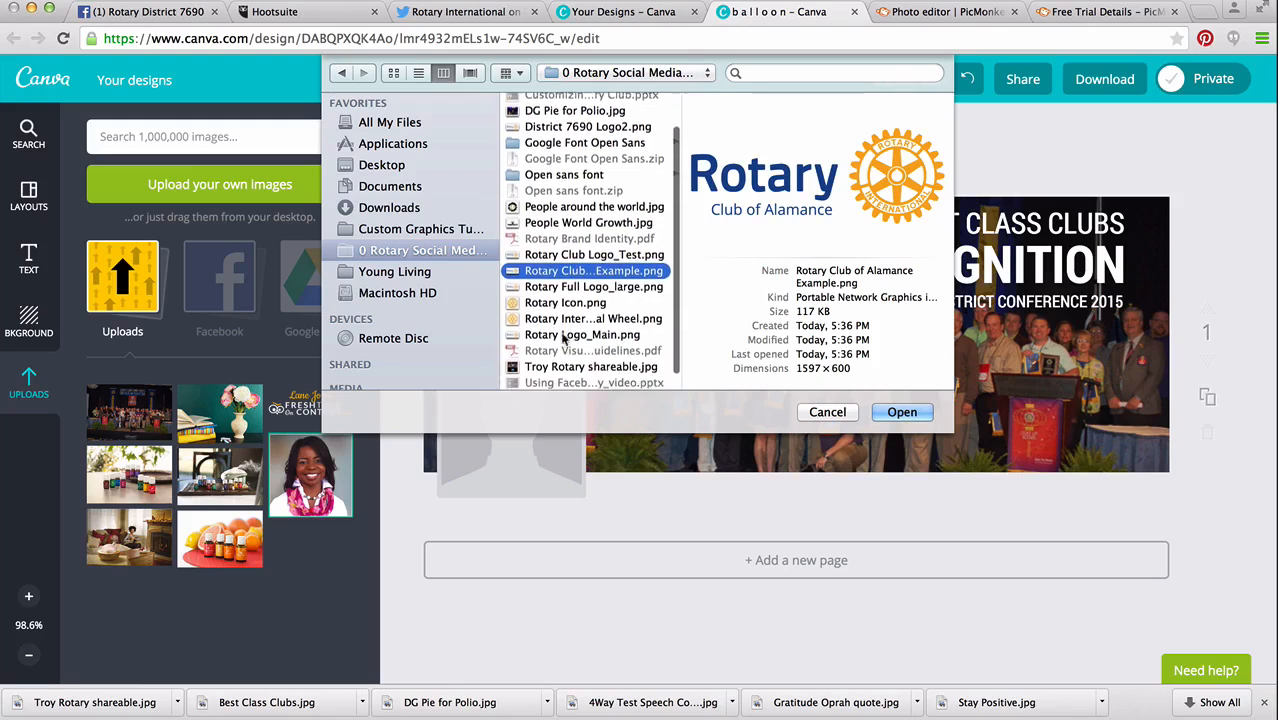
scroll(563, 340, "down", 2)
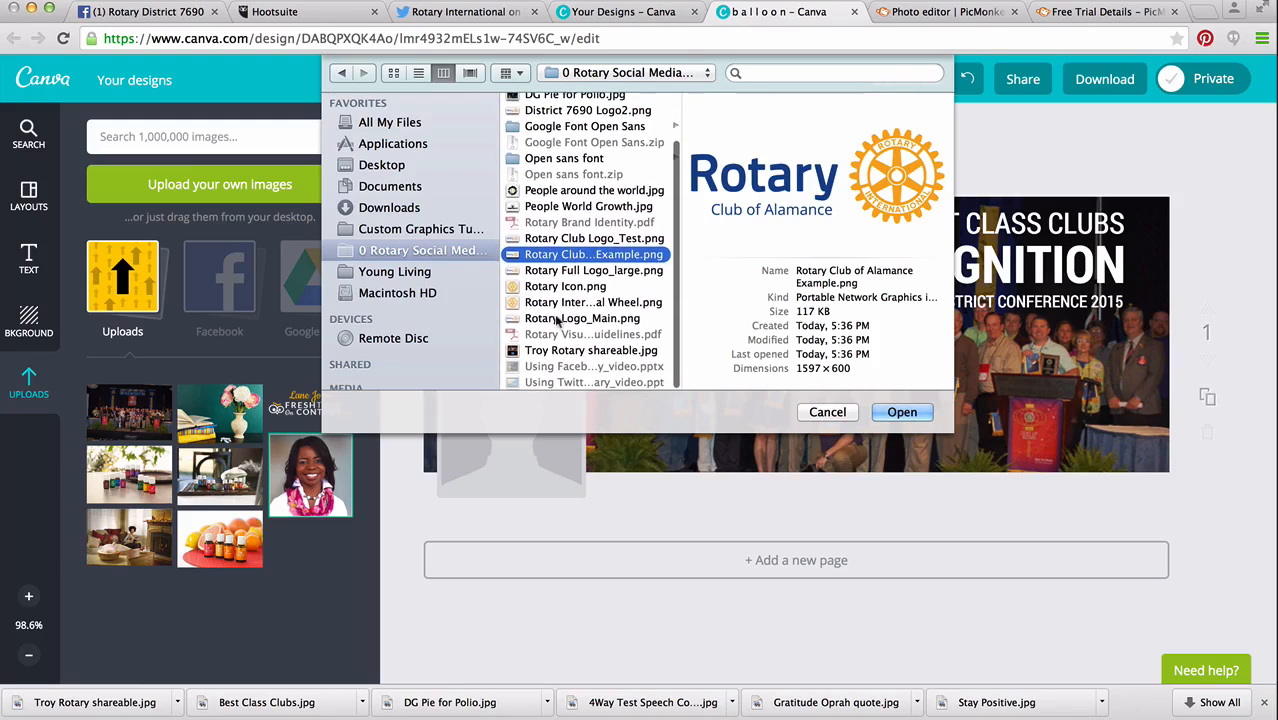
left_click(563, 318)
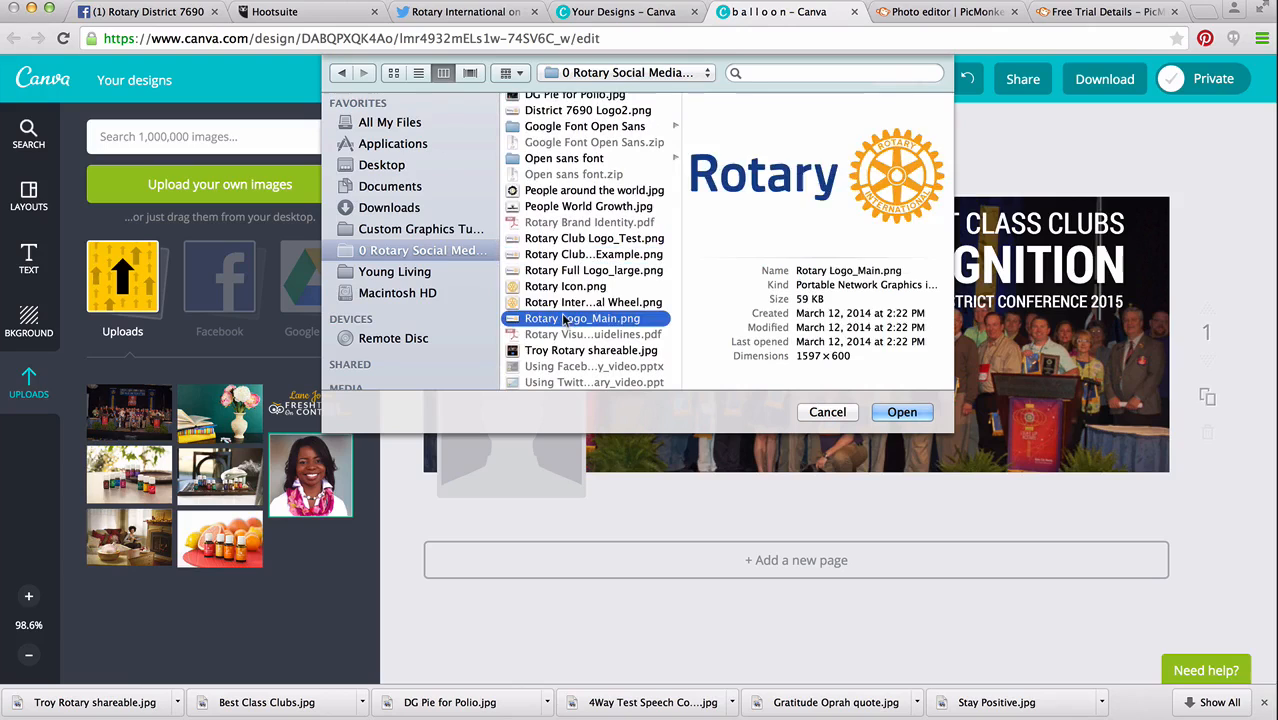
key("Up")
key("Up")
key("Up")
key("Up")
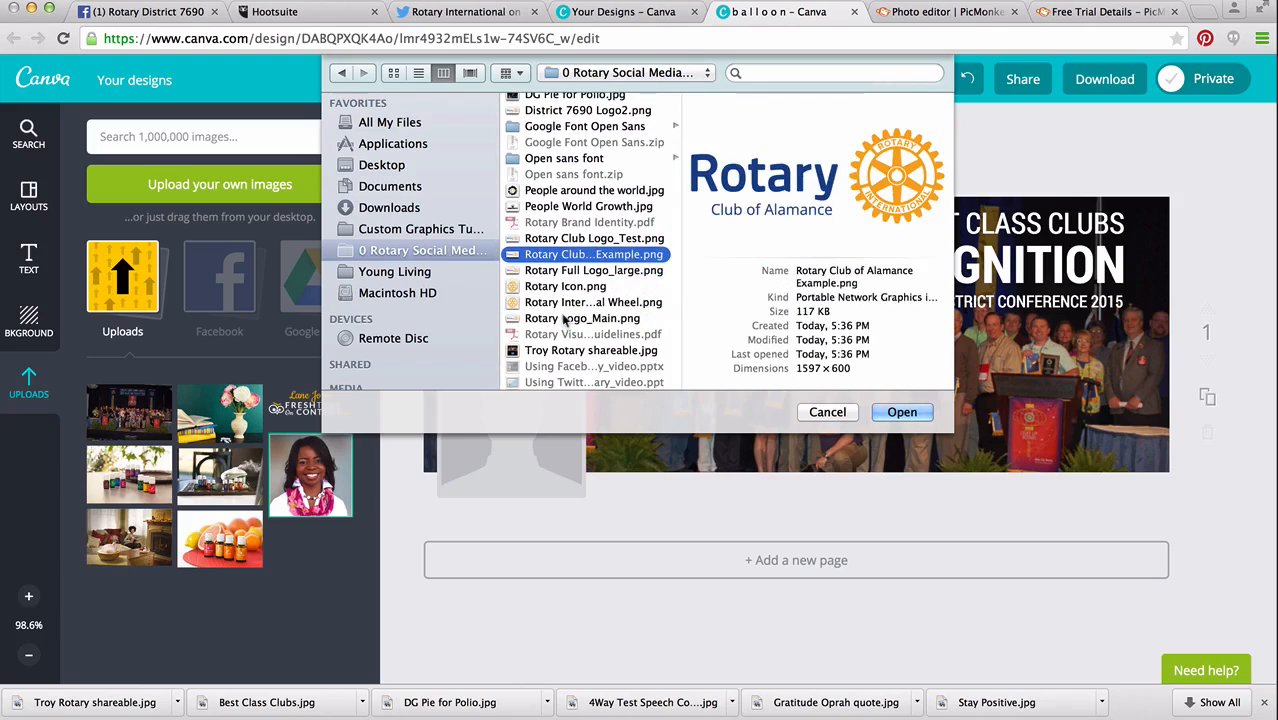
scroll(627, 290, "up", 1)
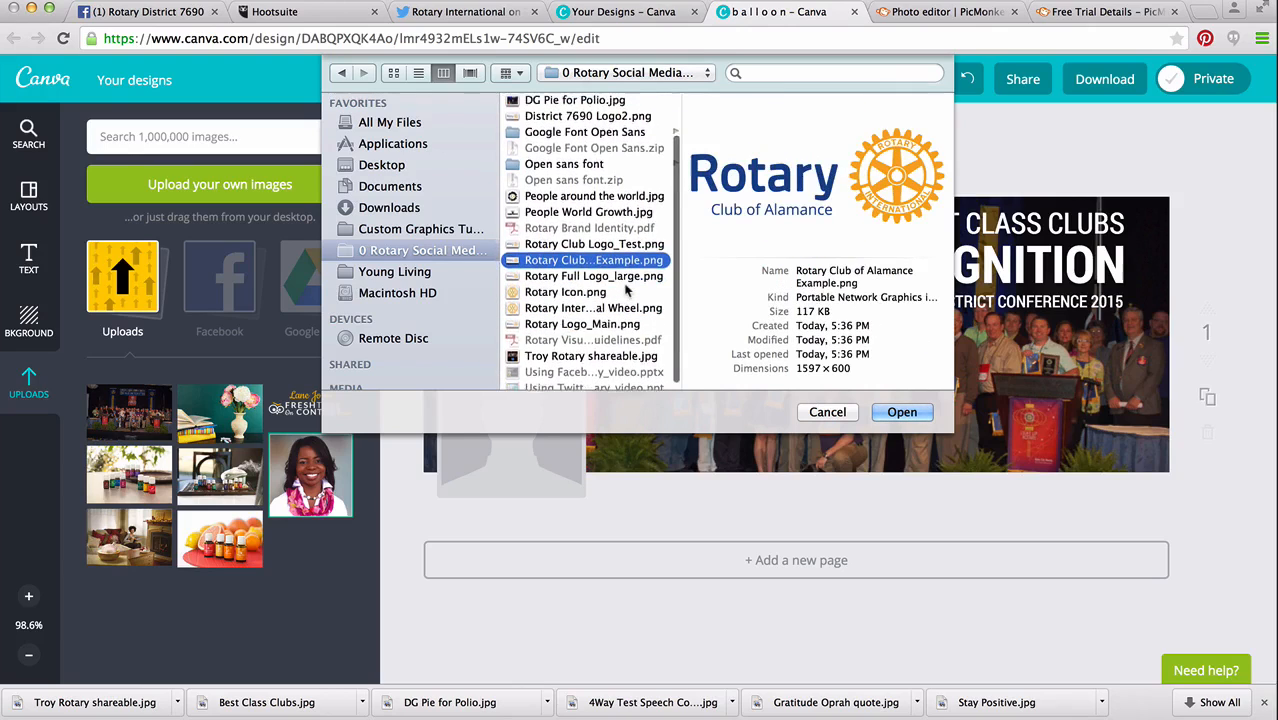
scroll(627, 290, "up", 1)
left_click(595, 122)
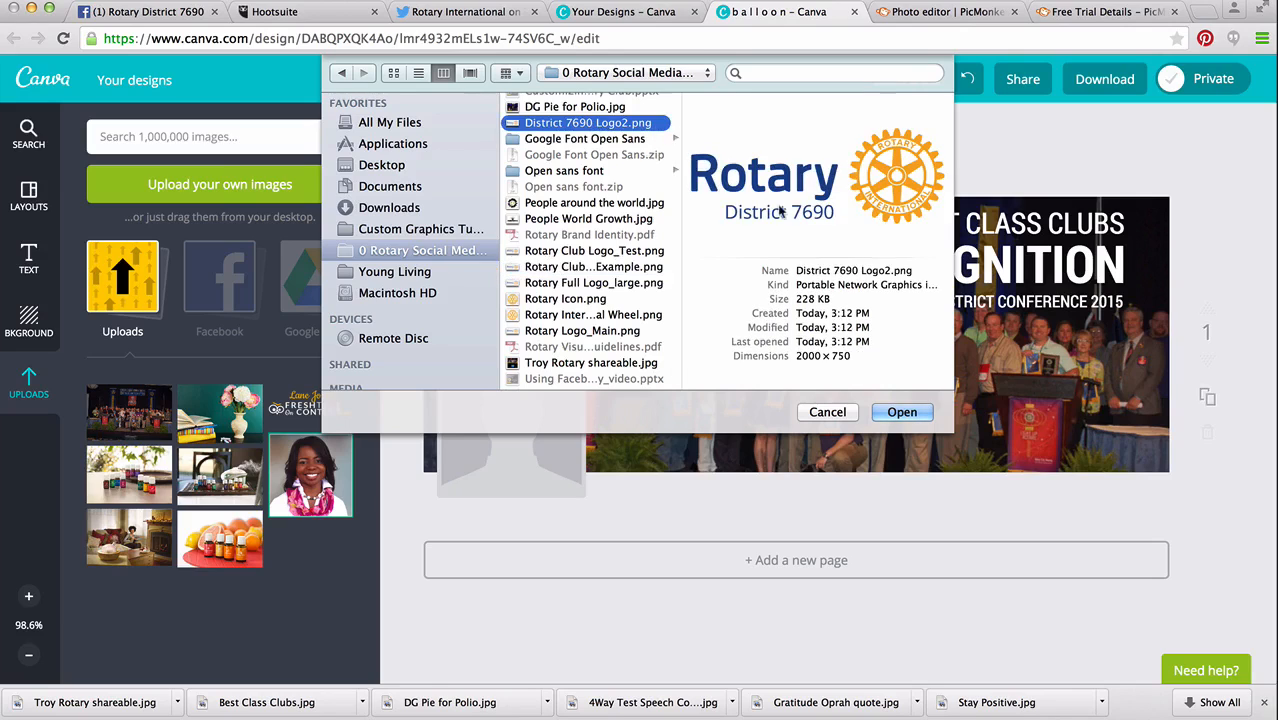
left_click(901, 412)
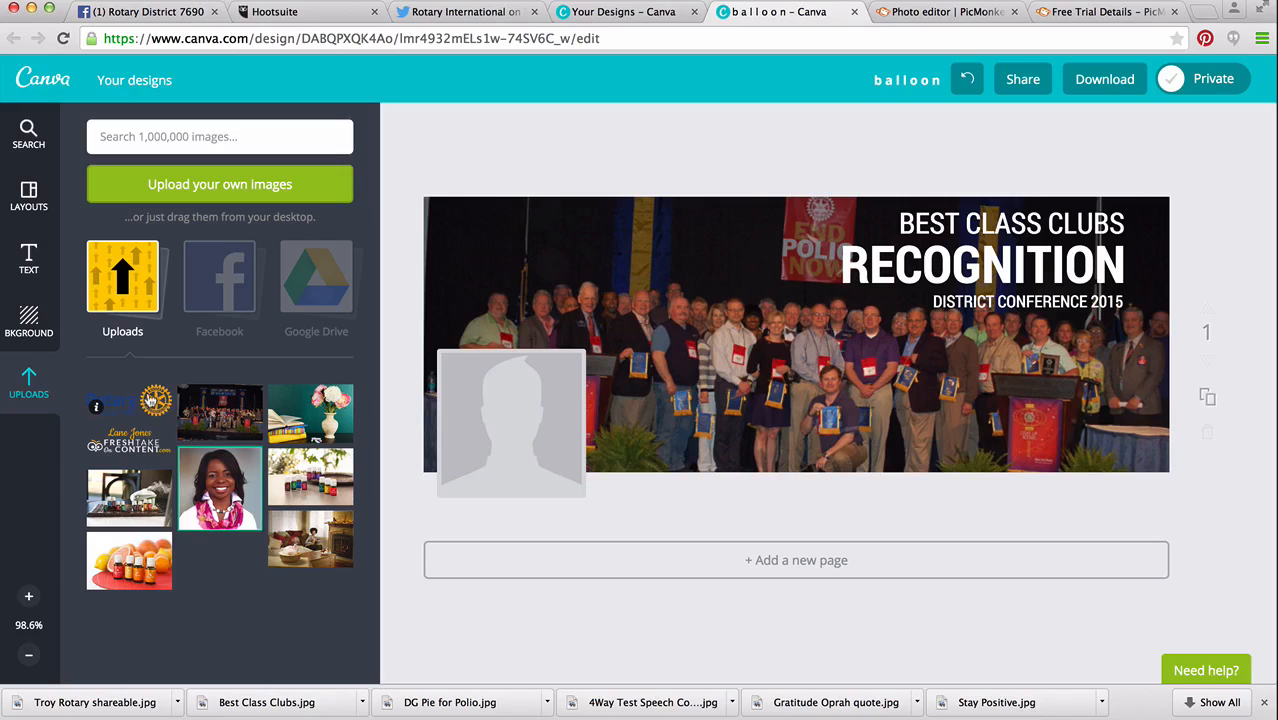
Try the District 7690 logo on the cover, shrunk in the photo's lower-right corner and moved toward its upper-left corner.
left_click(132, 404)
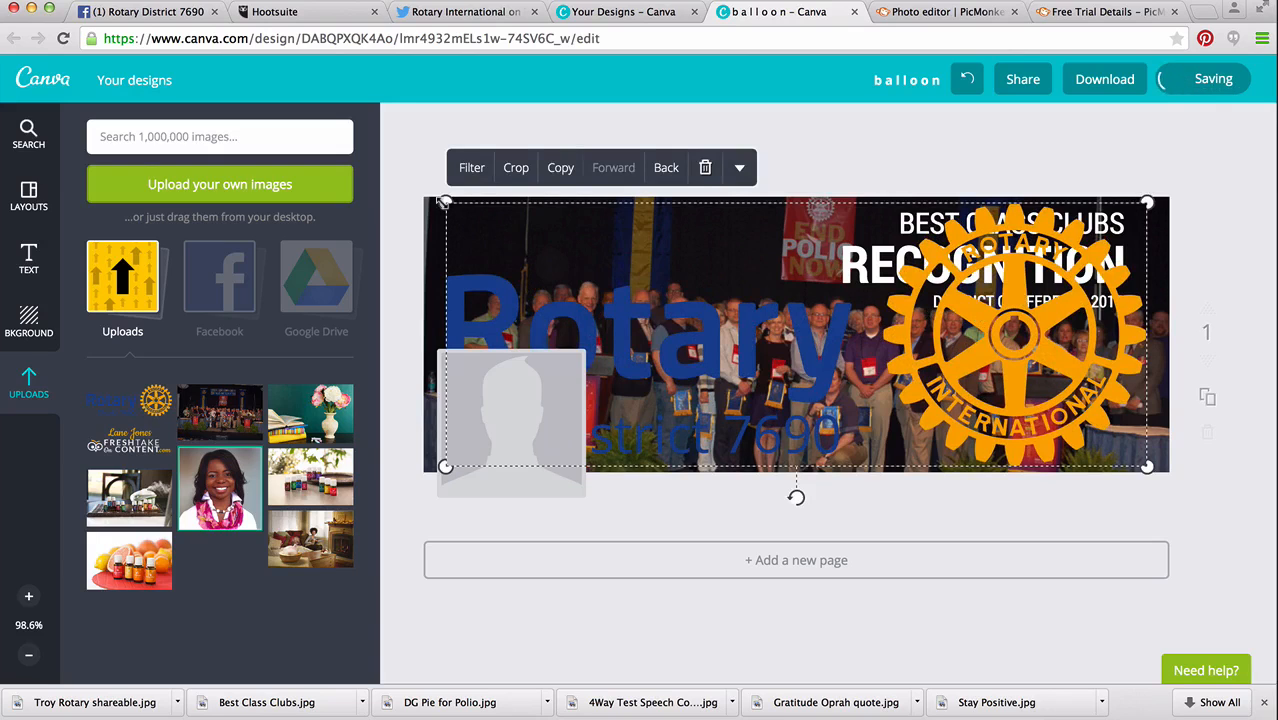
left_click_drag(445, 201, 860, 358)
left_click_drag(824, 426, 1012, 488)
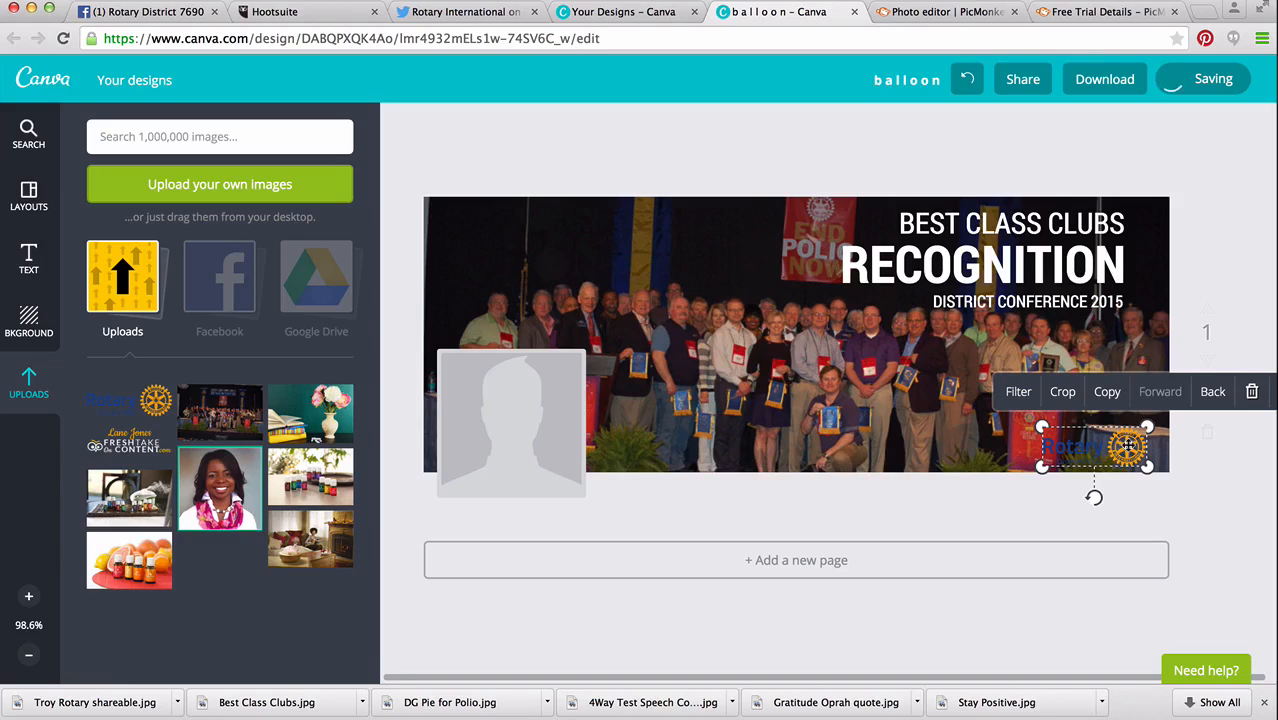
left_click_drag(1125, 447, 539, 165)
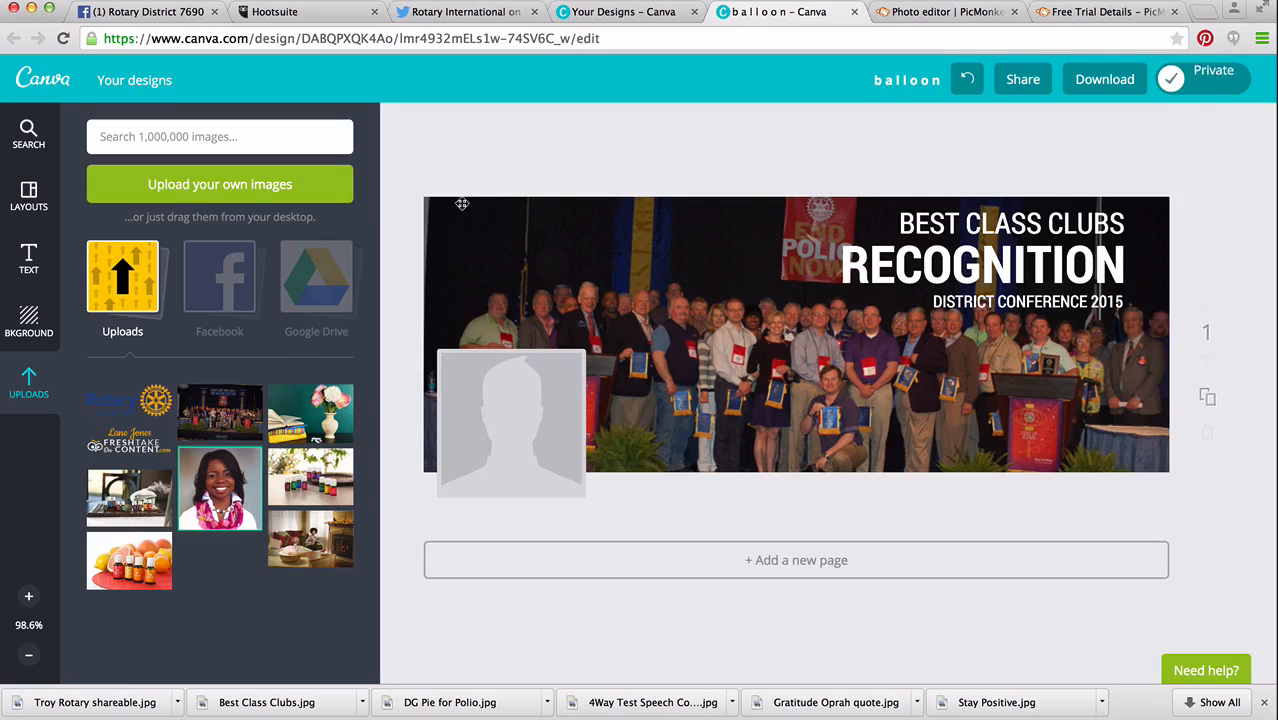
Add the District 7690 logo to the cover and shrink it to about the width of the profile picture placeholder.
left_click(128, 410)
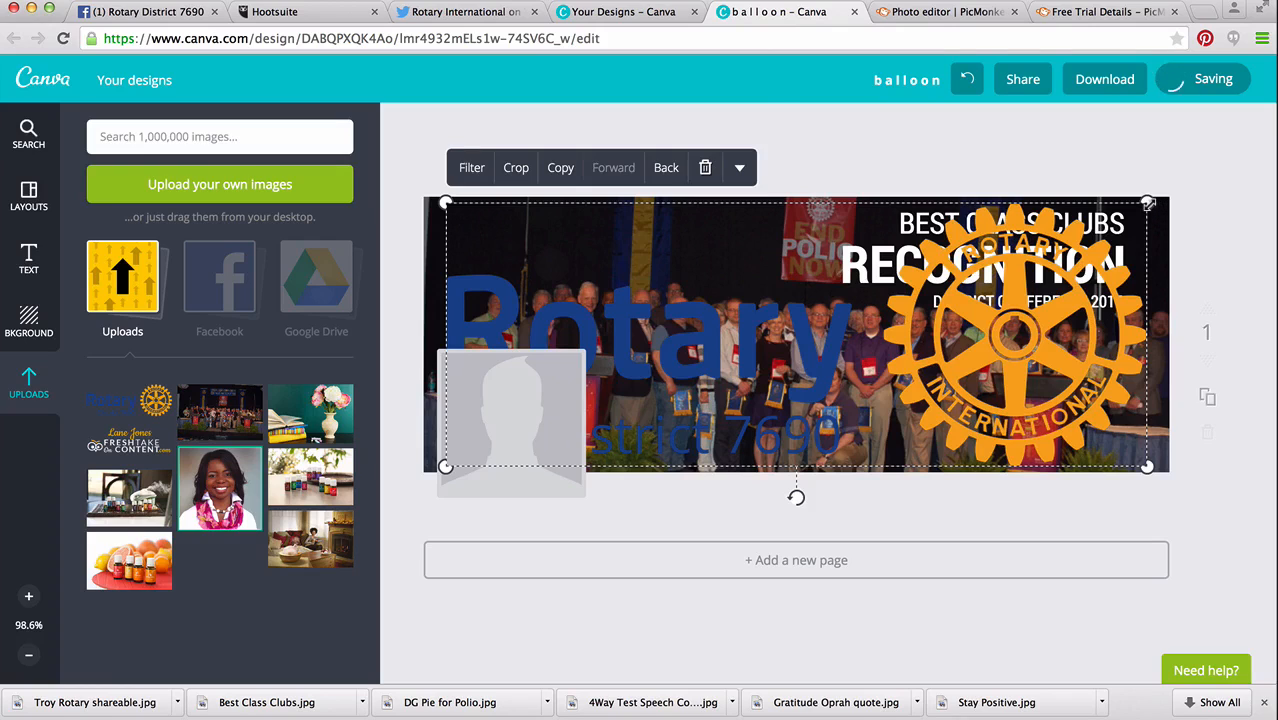
left_click_drag(1148, 203, 649, 390)
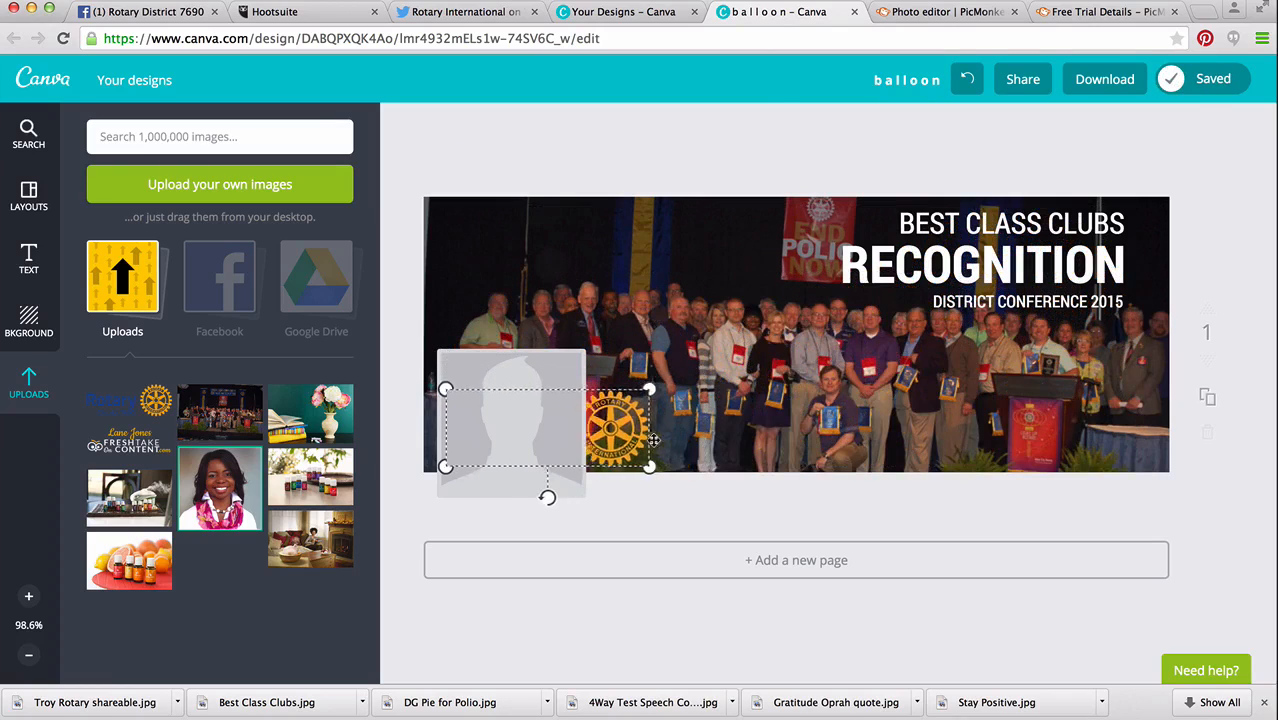
left_click_drag(653, 440, 605, 452)
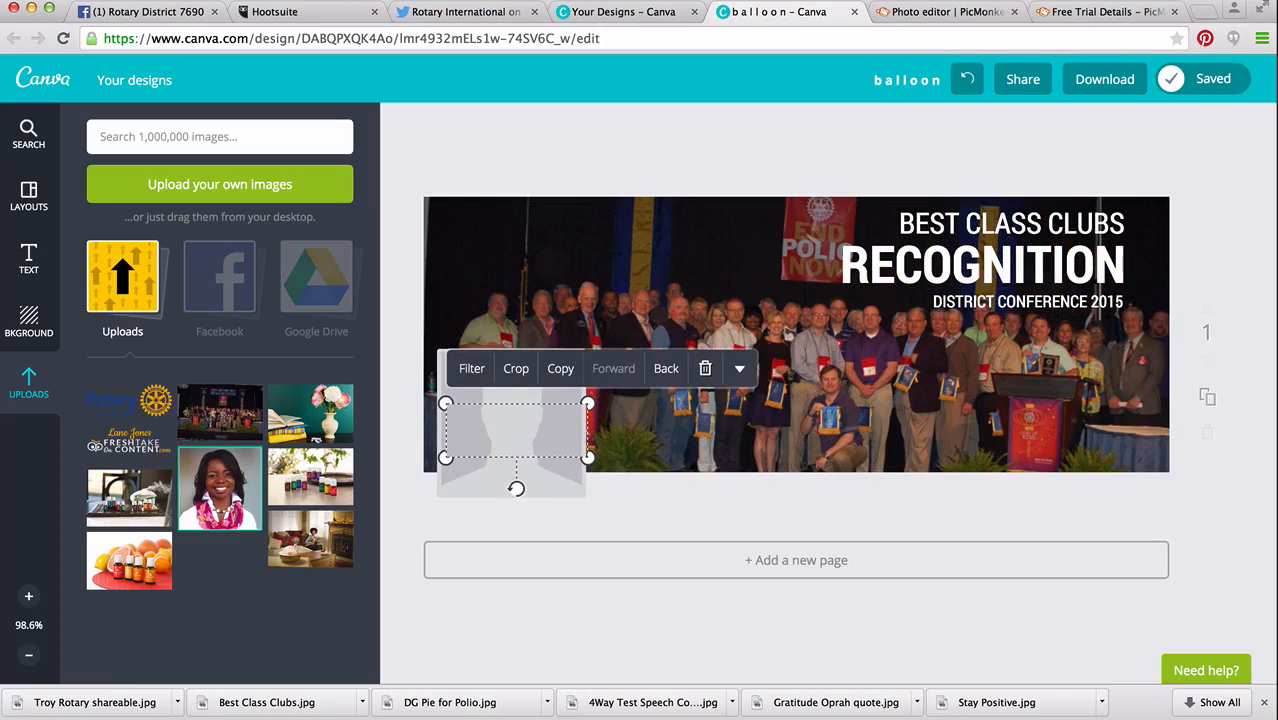
Nudge the District 7690 logo up to the upper edge of the profile picture placeholder and slightly to the right.
key("Up")
key("Up")
key("Up")
key("Up")
key("Up")
key("Up")
key("Up")
key("Up")
key("Up")
key("Up")
key("Up")
key("Up")
key("Up")
key("Up")
key("Up")
key("Up")
key("Up")
key("Up")
key("Up")
key("Up")
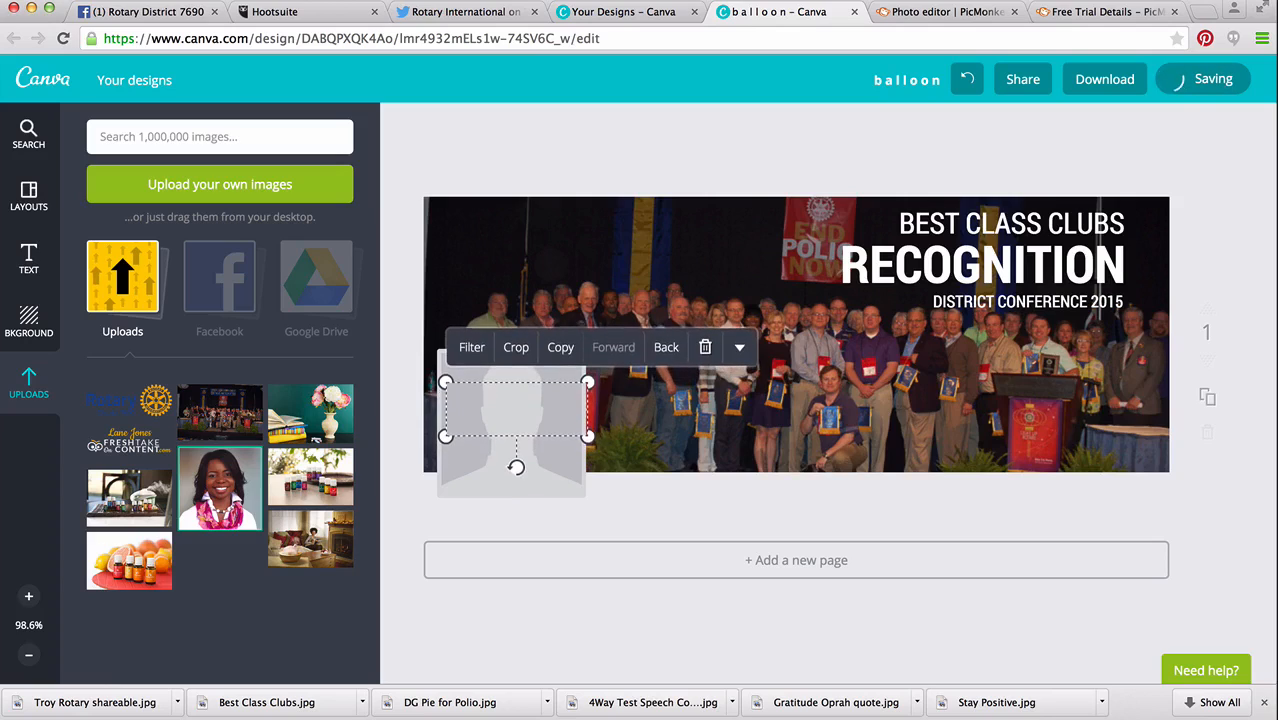
key("Up")
key("Up")
key("Up")
key("Up")
key("Up")
key("Up")
key("Up")
key("Up")
key("Up")
key("Up")
key("Up")
key("Up")
key("Up")
key("Up")
key("Up")
key("Up")
key("Up")
key("Up")
key("Up")
key("Up")
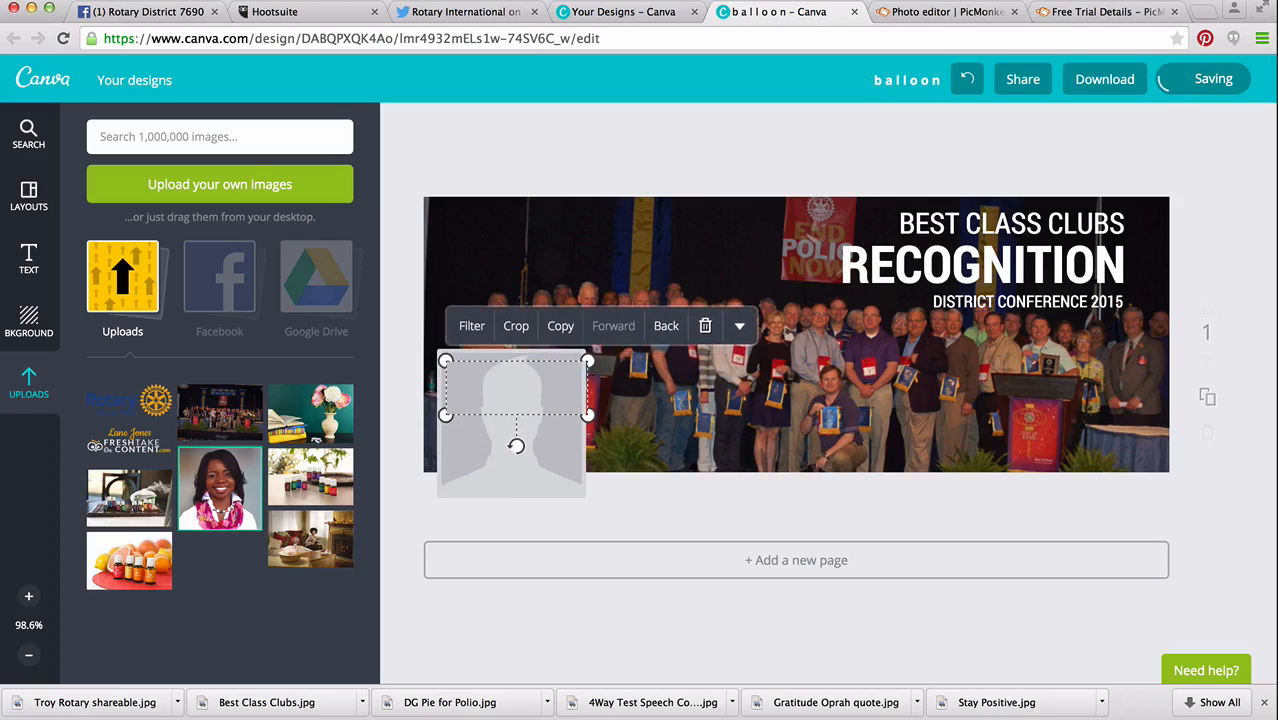
key("Up")
key("Up")
key("Up")
key("Up")
key("Up")
key("Up")
key("Up")
key("Up")
key("Up")
key("Up")
key("Up")
key("Up")
key("Up")
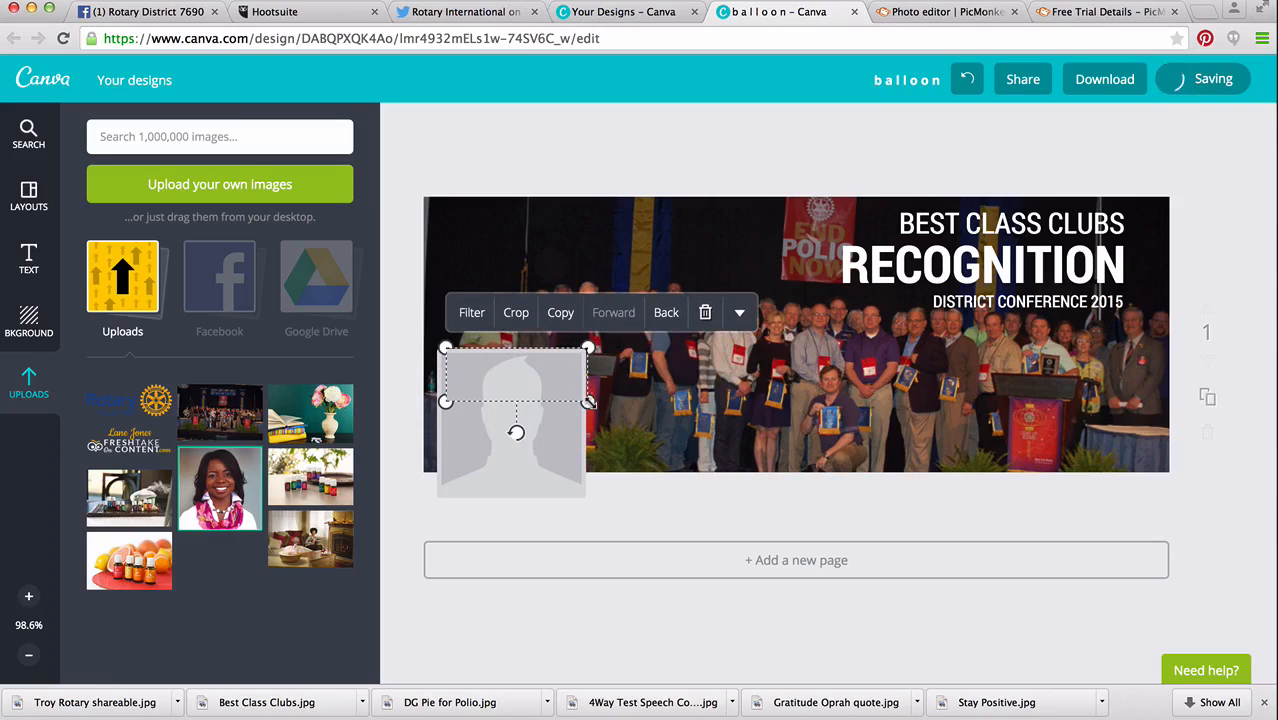
key("Right")
key("Right")
key("Right")
key("Right")
key("Right")
key("Right")
key("Right")
key("Right")
key("Right")
key("Right")
key("Right")
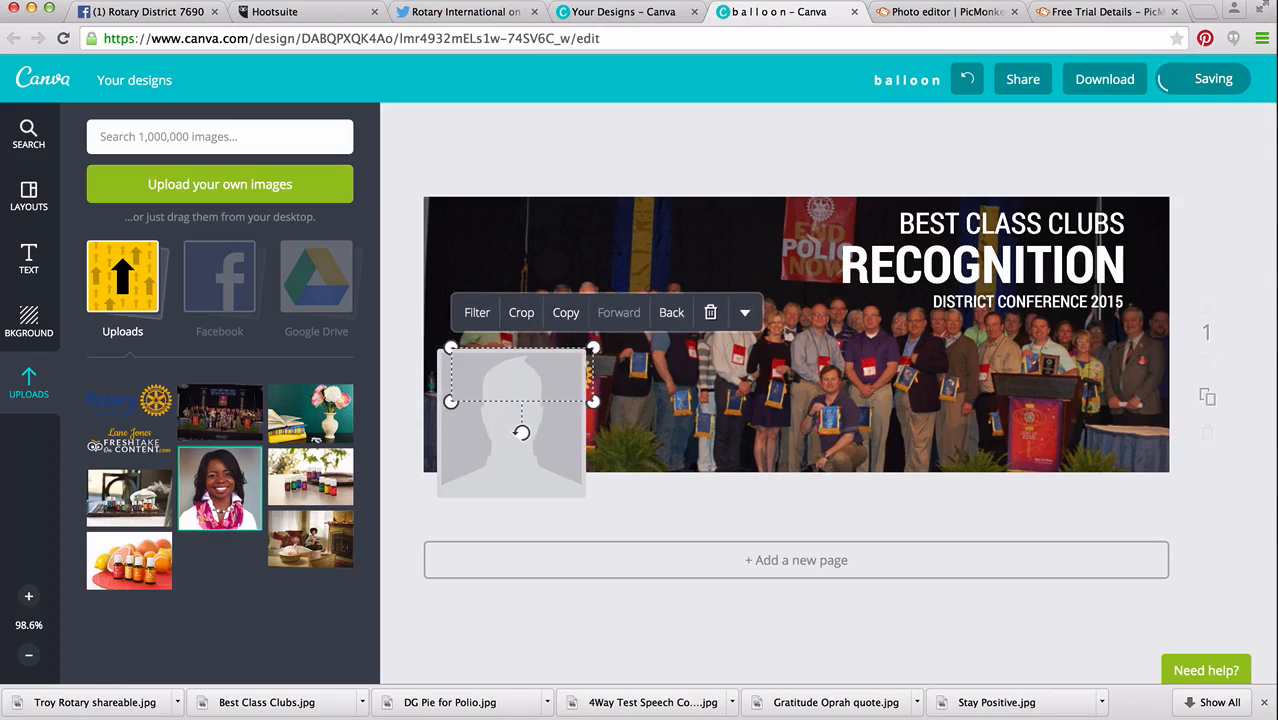
Try to move the District 7690 logo away from the profile picture placeholder to the cover's lower-right corner.
key("Right")
key("Right")
key("Right")
key("Right")
key("Right")
key("Right")
key("Right")
key("Right")
key("Right")
key("Right")
key("Right")
key("Right")
key("Right")
key("Right")
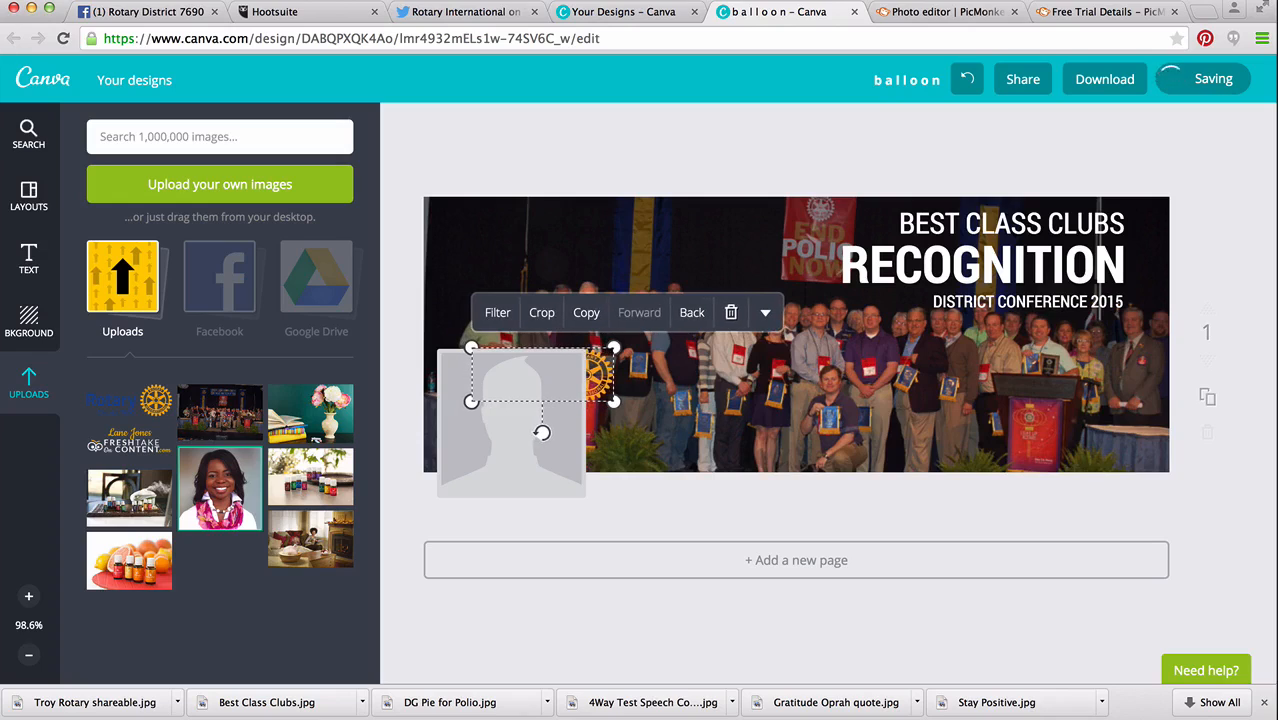
left_click_drag(595, 377, 1148, 497)
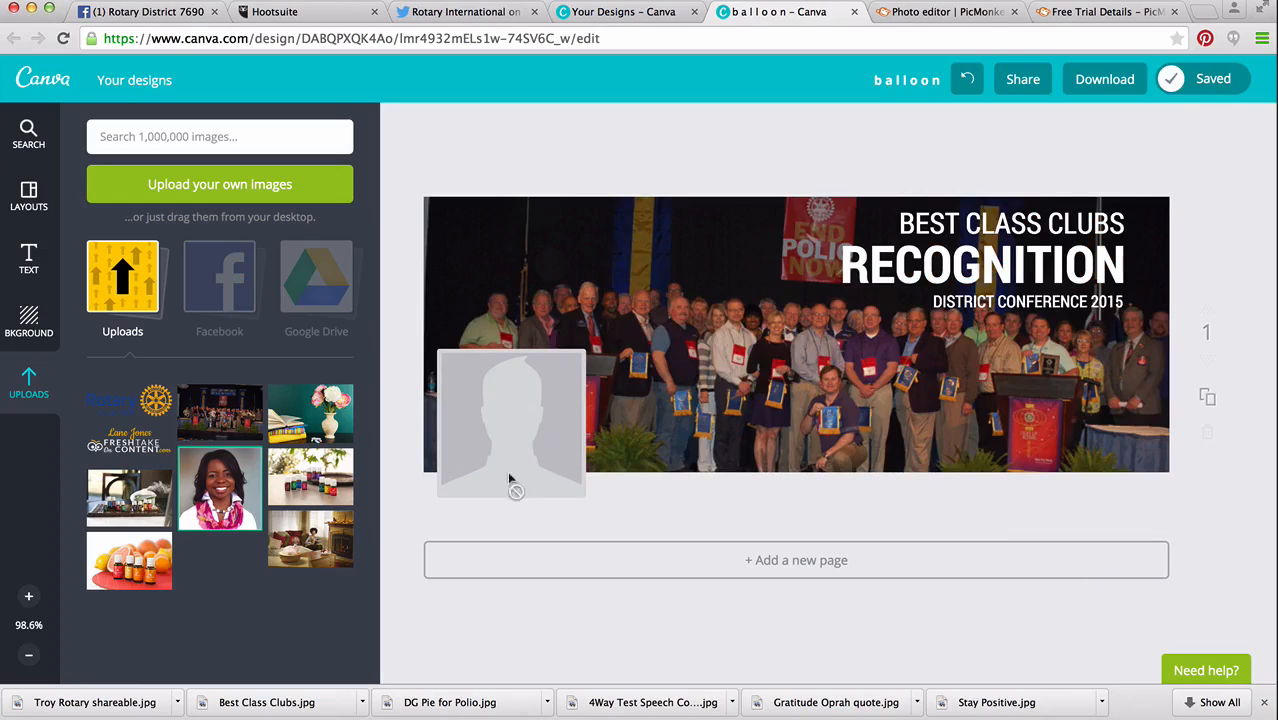
Add the District 7690 logo to the cover again and shrink it into the photo's lower-right corner.
left_click(135, 408)
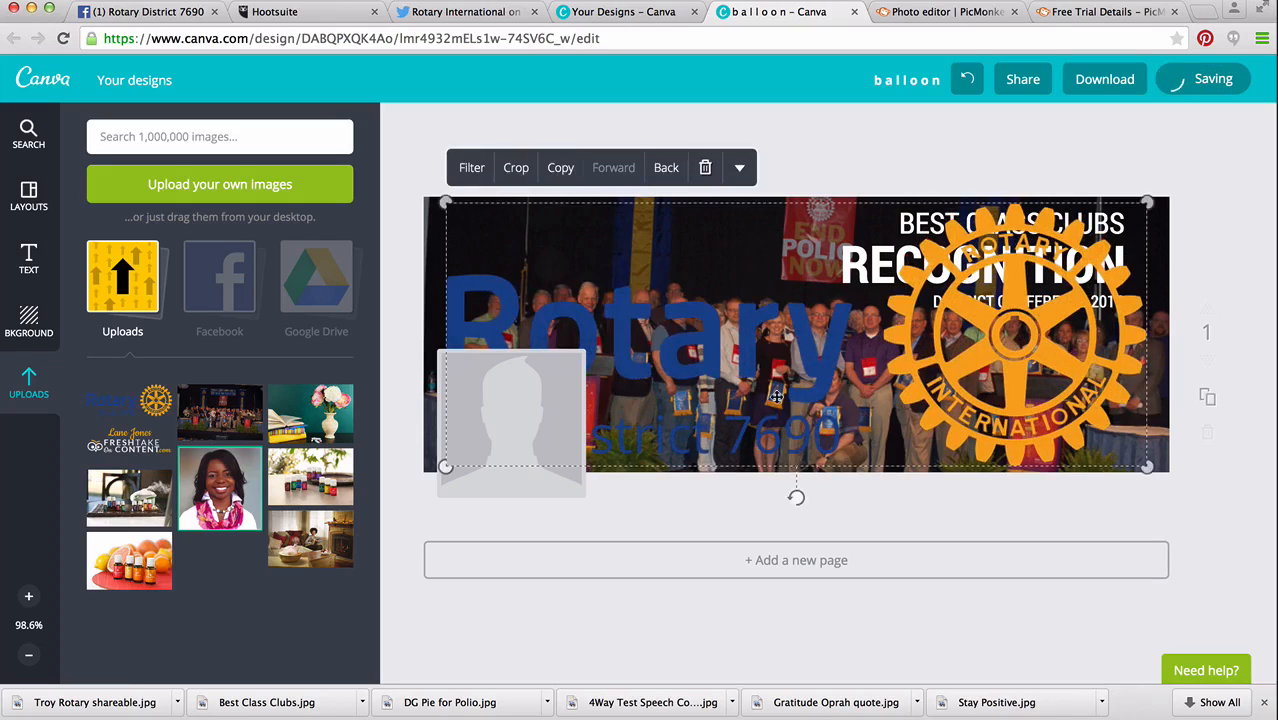
left_click_drag(446, 203, 1070, 402)
left_click(996, 503)
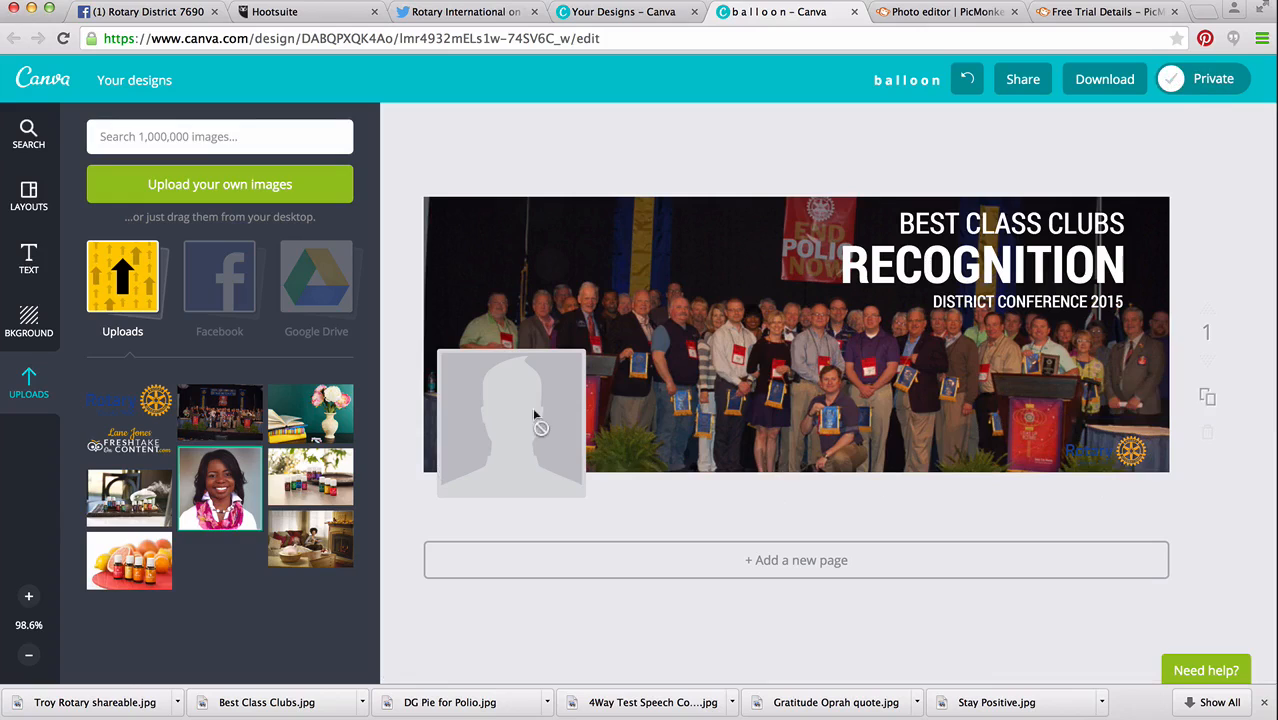
Add the dark red square shape and stretch it into a thin band across the full width of the cover's lower edge.
left_click(30, 135)
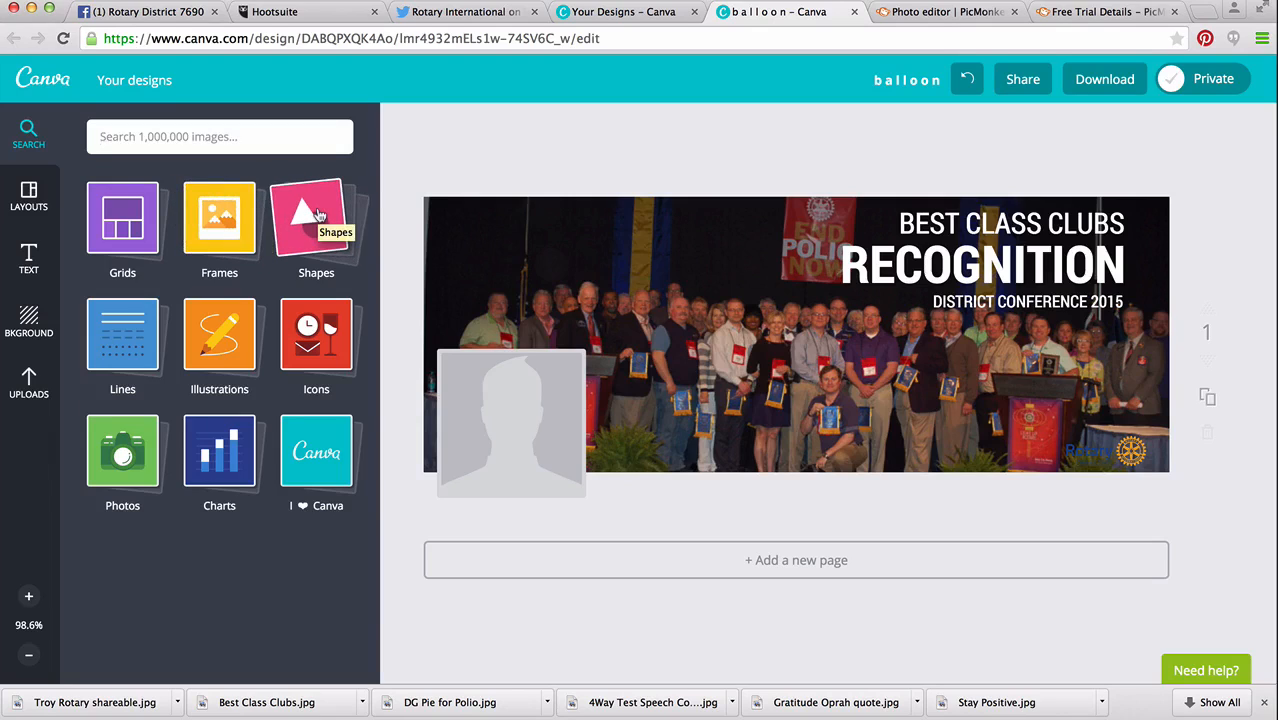
left_click(316, 216)
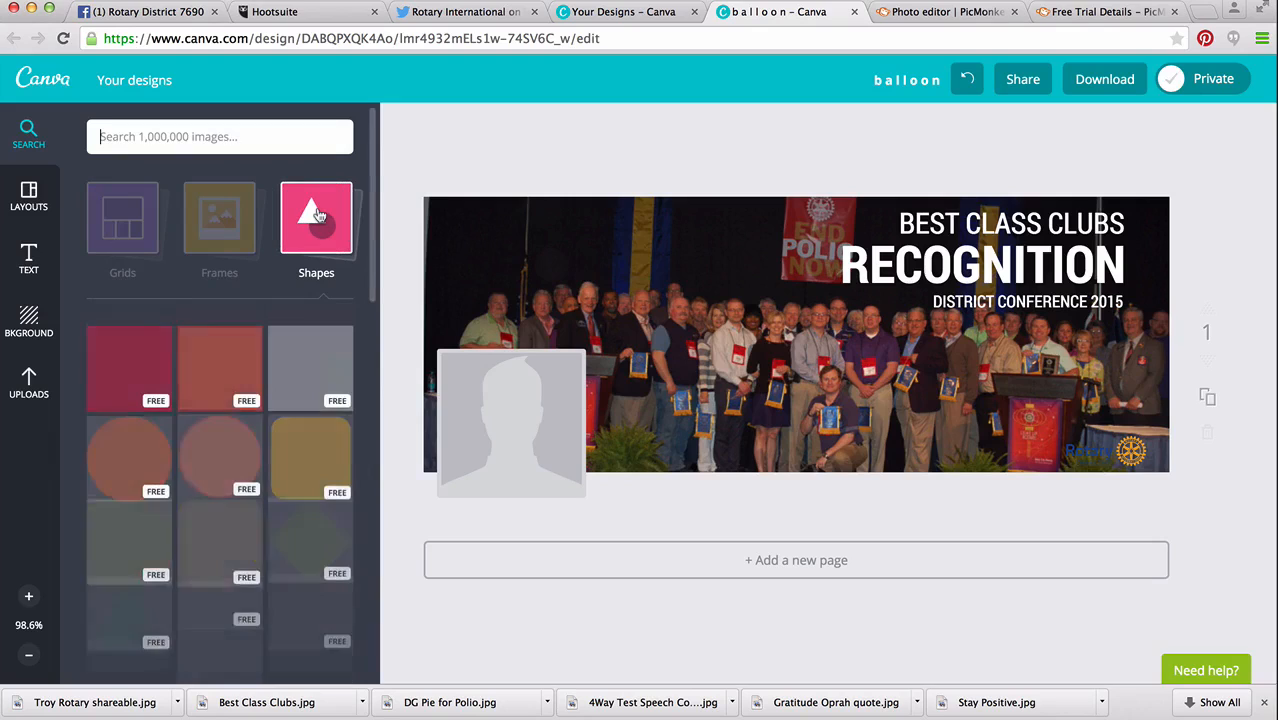
left_click(128, 370)
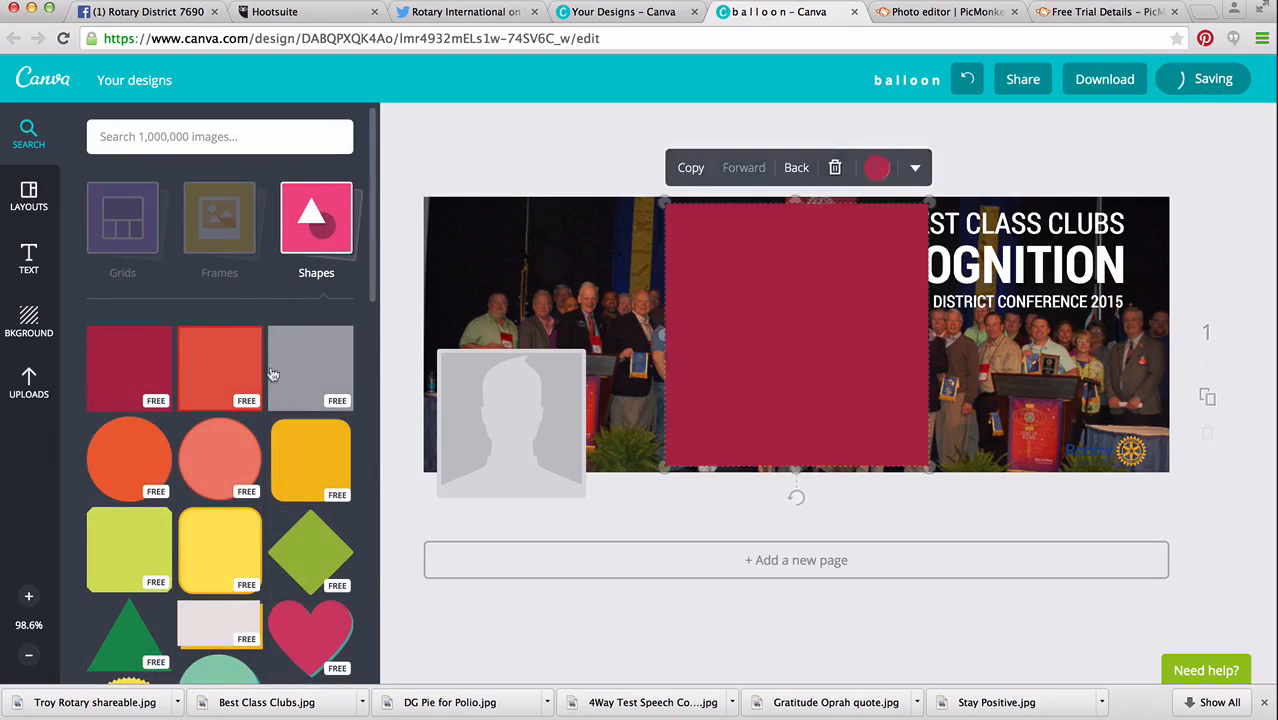
left_click_drag(791, 204, 793, 440)
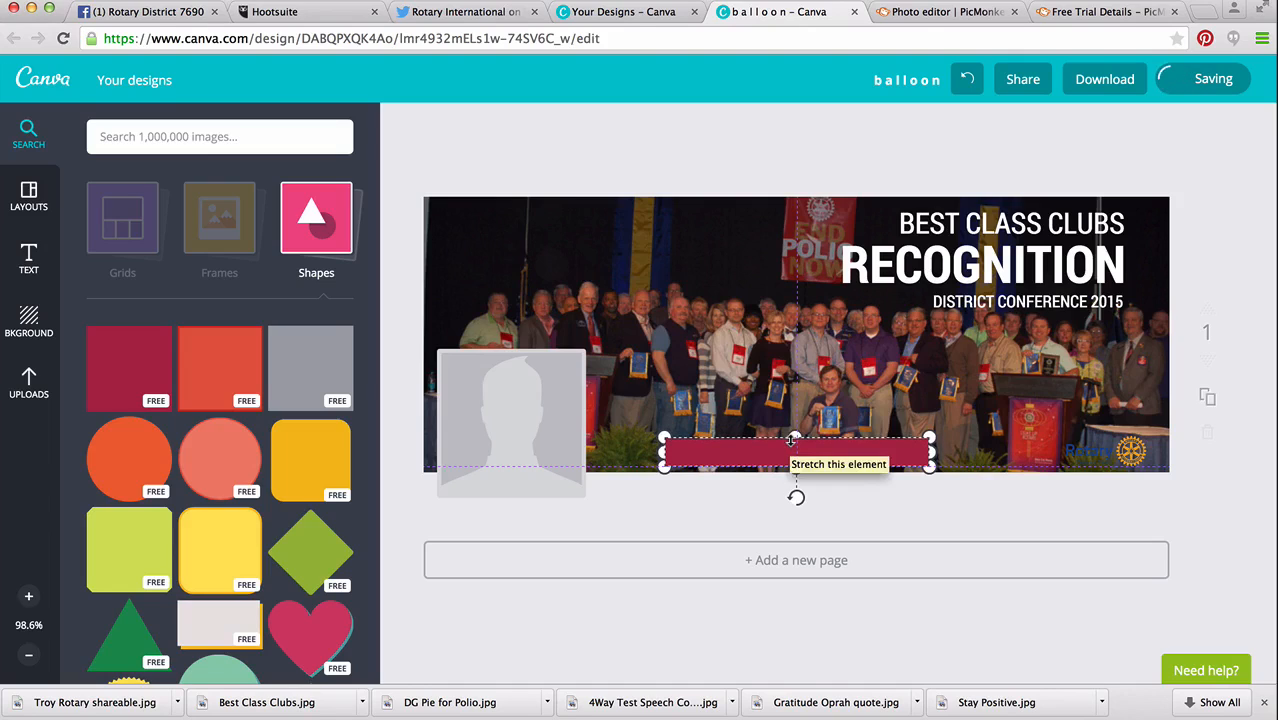
left_click_drag(931, 452, 1180, 440)
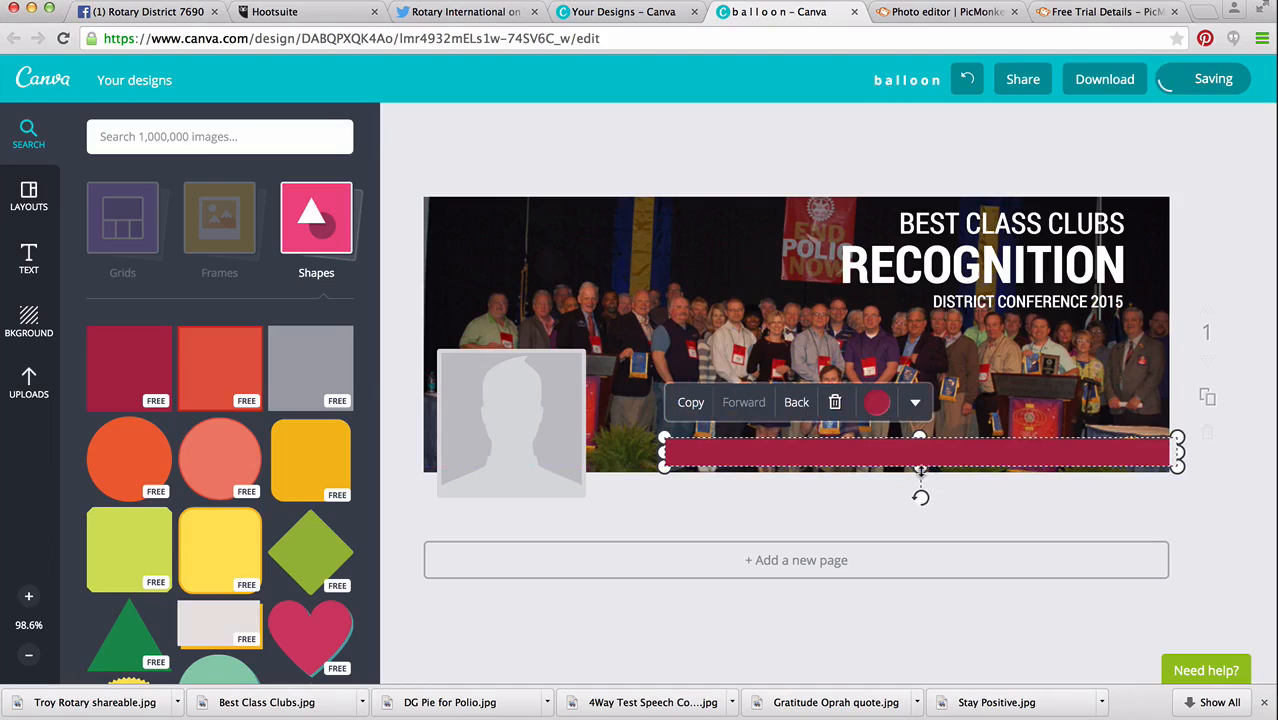
left_click_drag(920, 467, 920, 481)
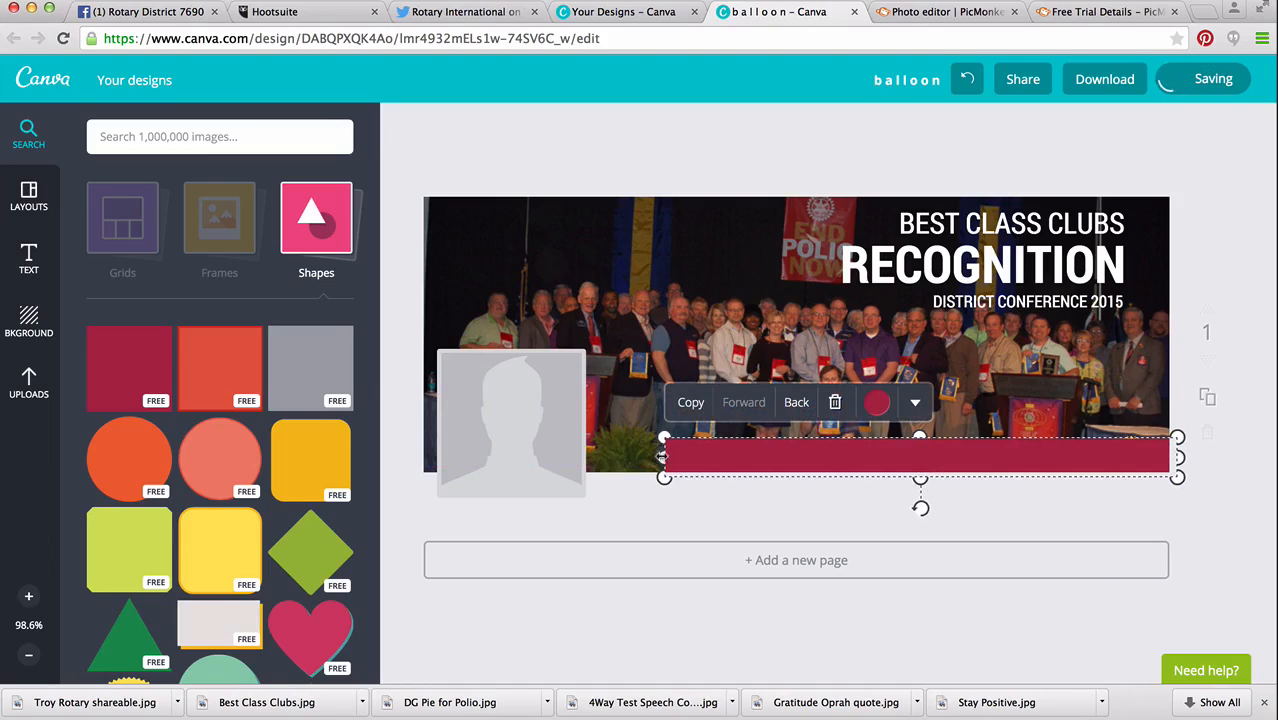
left_click_drag(661, 456, 417, 457)
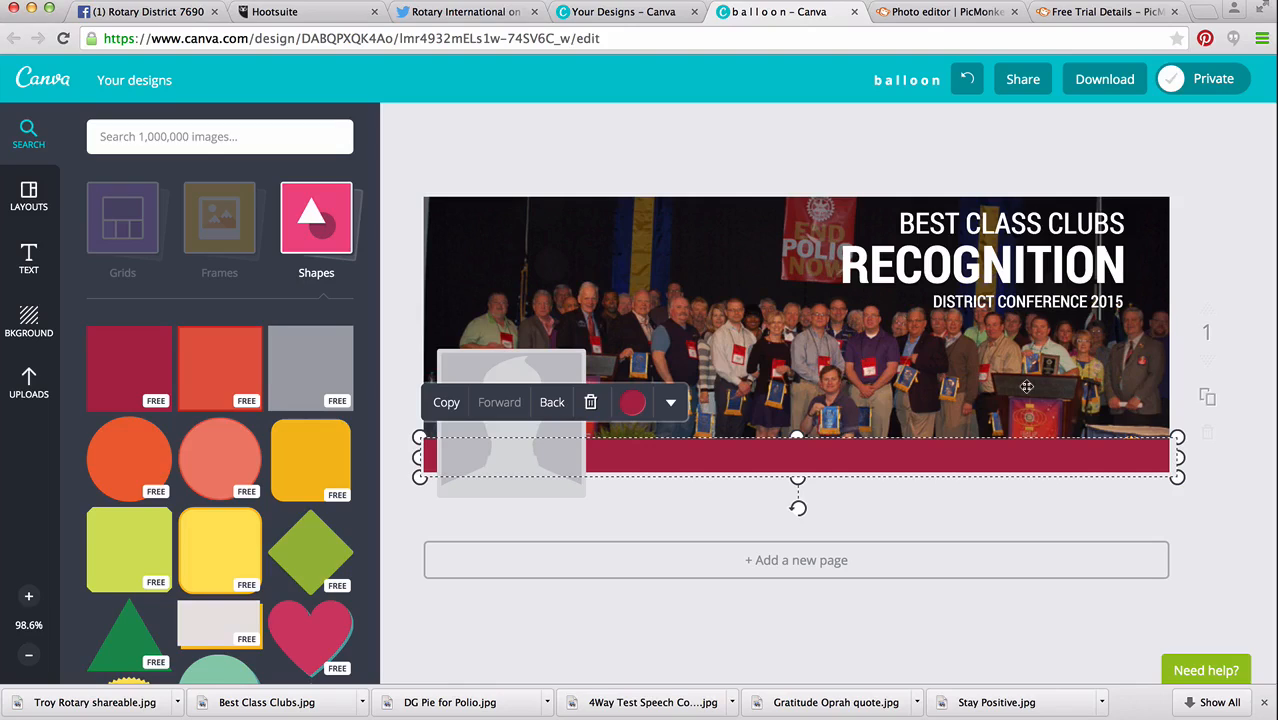
Recolour the band white and send it behind the District 7690 logo.
left_click(635, 403)
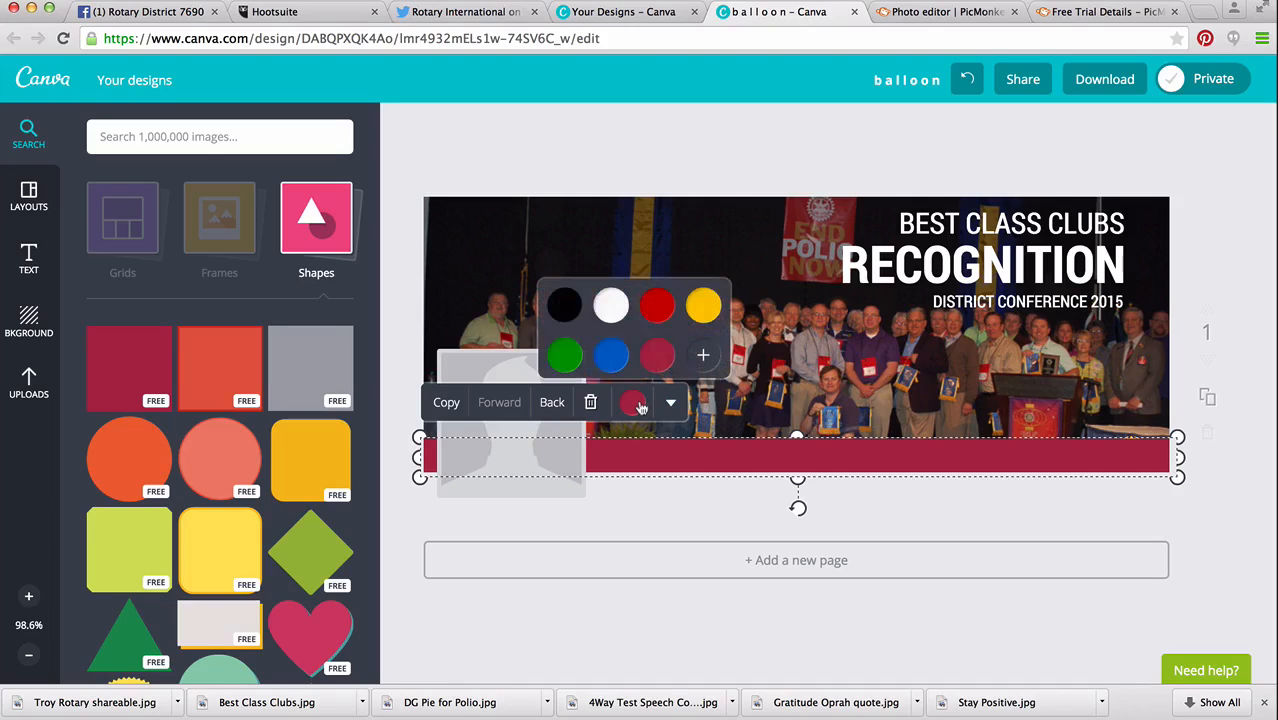
left_click(611, 305)
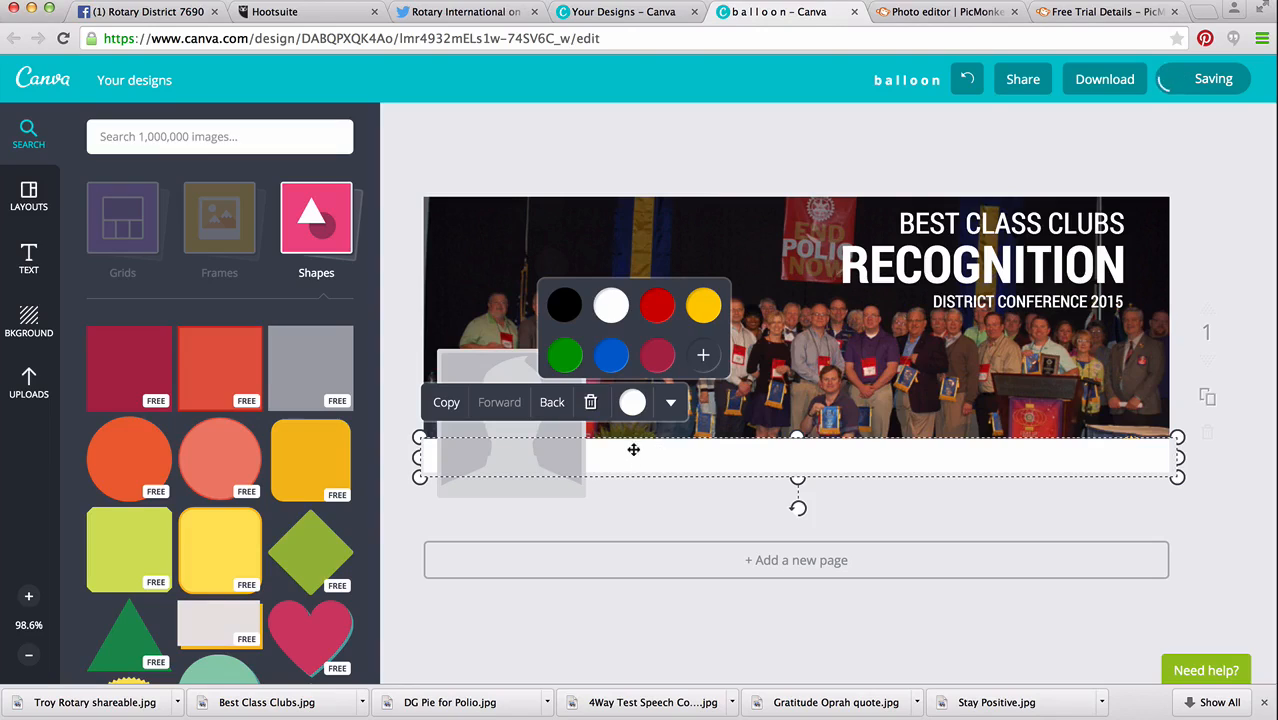
left_click(552, 404)
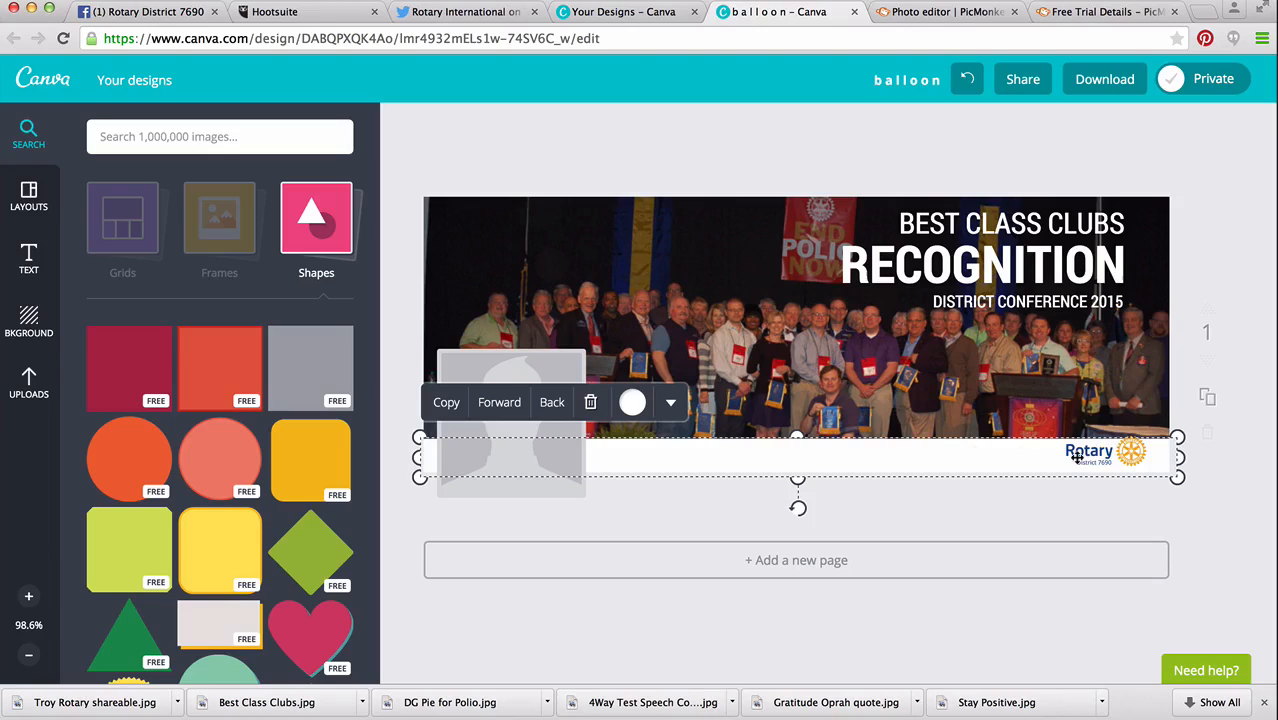
Nudge the District 7690 logo slightly down within the white band.
left_click(1131, 456)
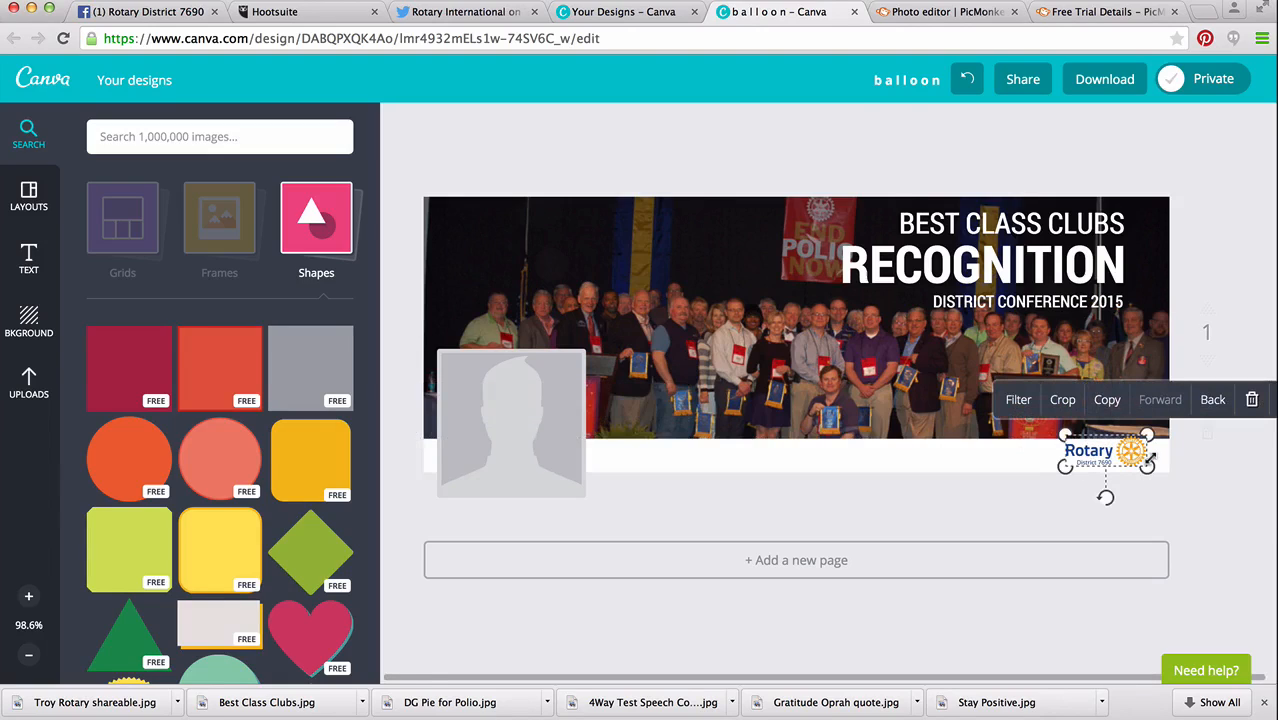
key("Down")
key("Down")
key("Down")
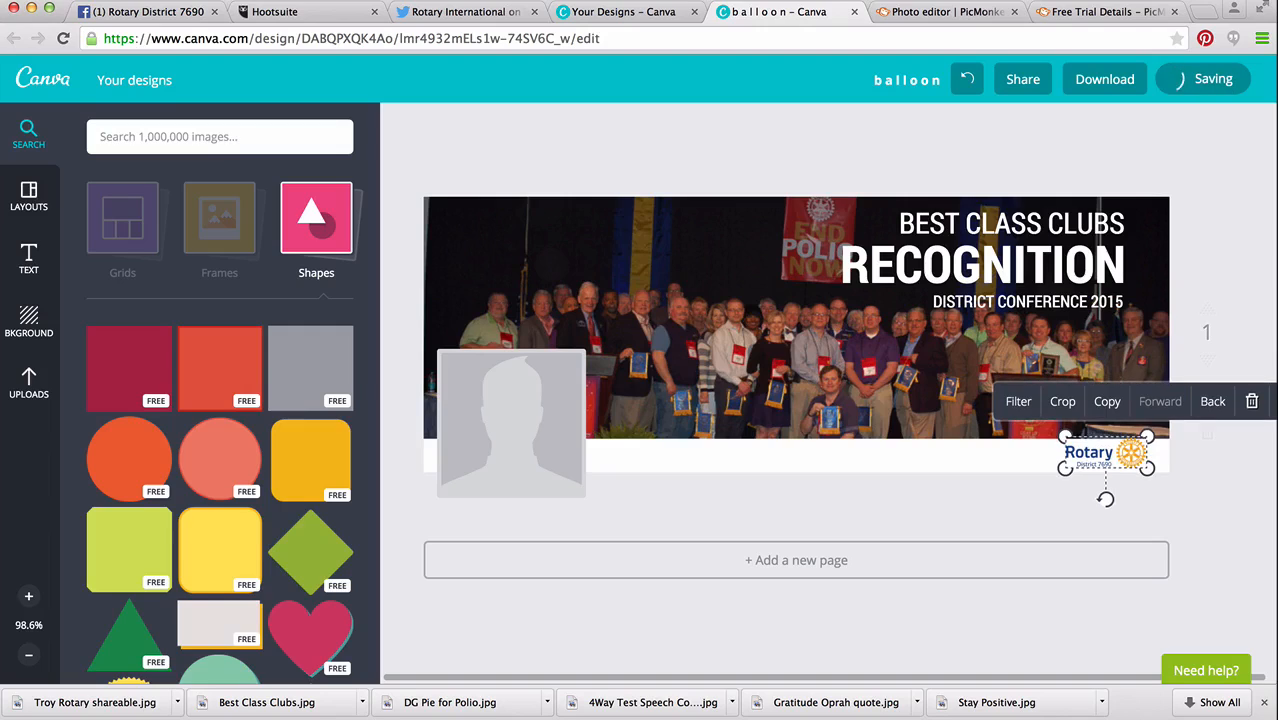
Change the band's fill to the custom light blue bad2e1.
left_click(893, 456)
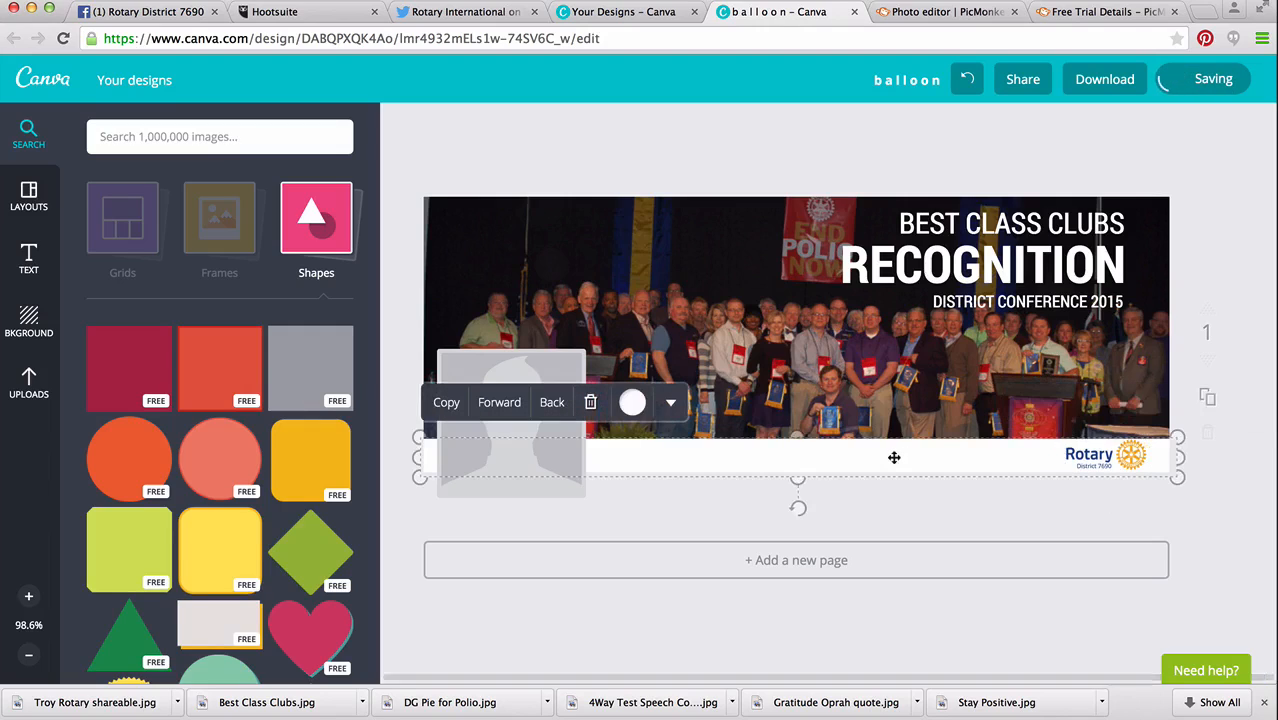
left_click(670, 402)
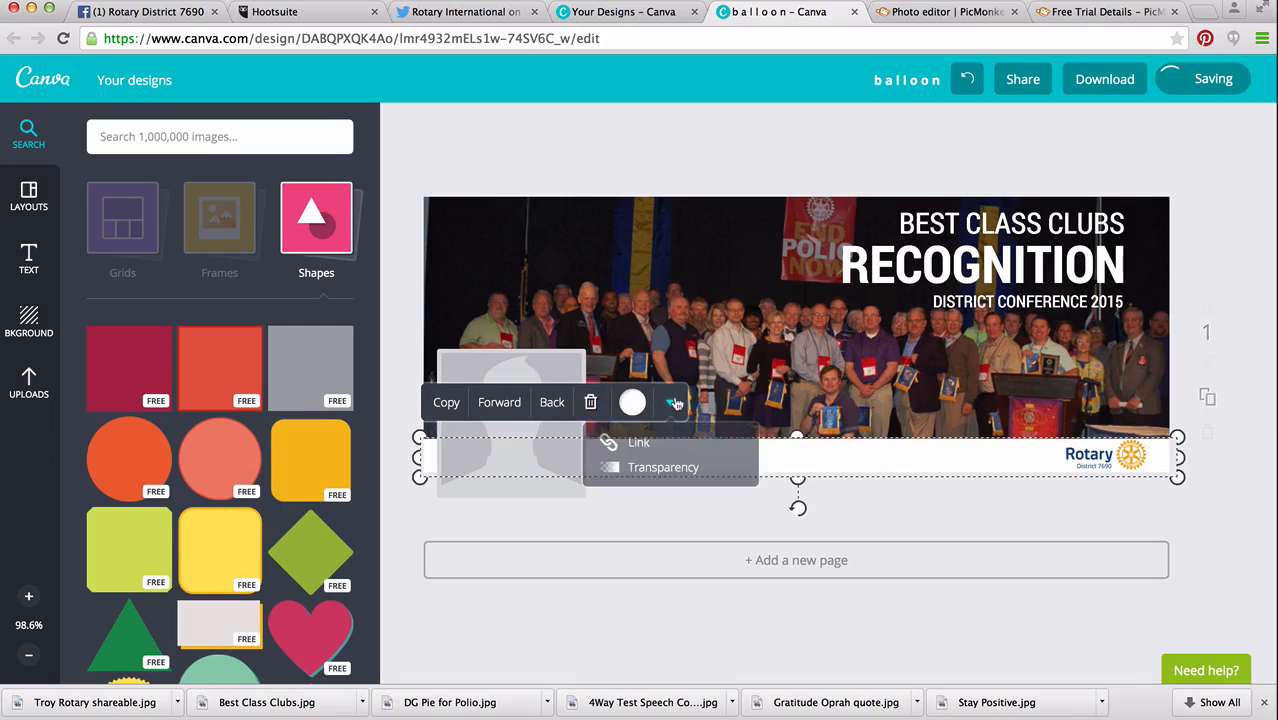
left_click(634, 403)
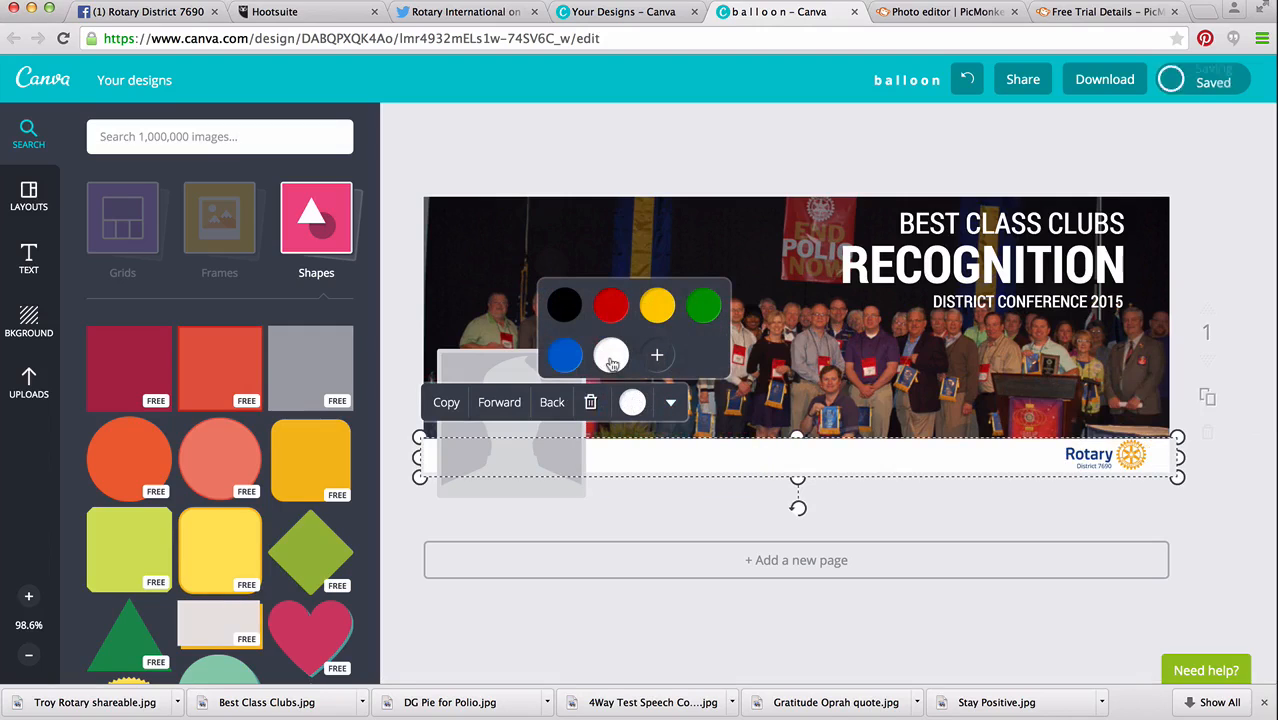
left_click(658, 357)
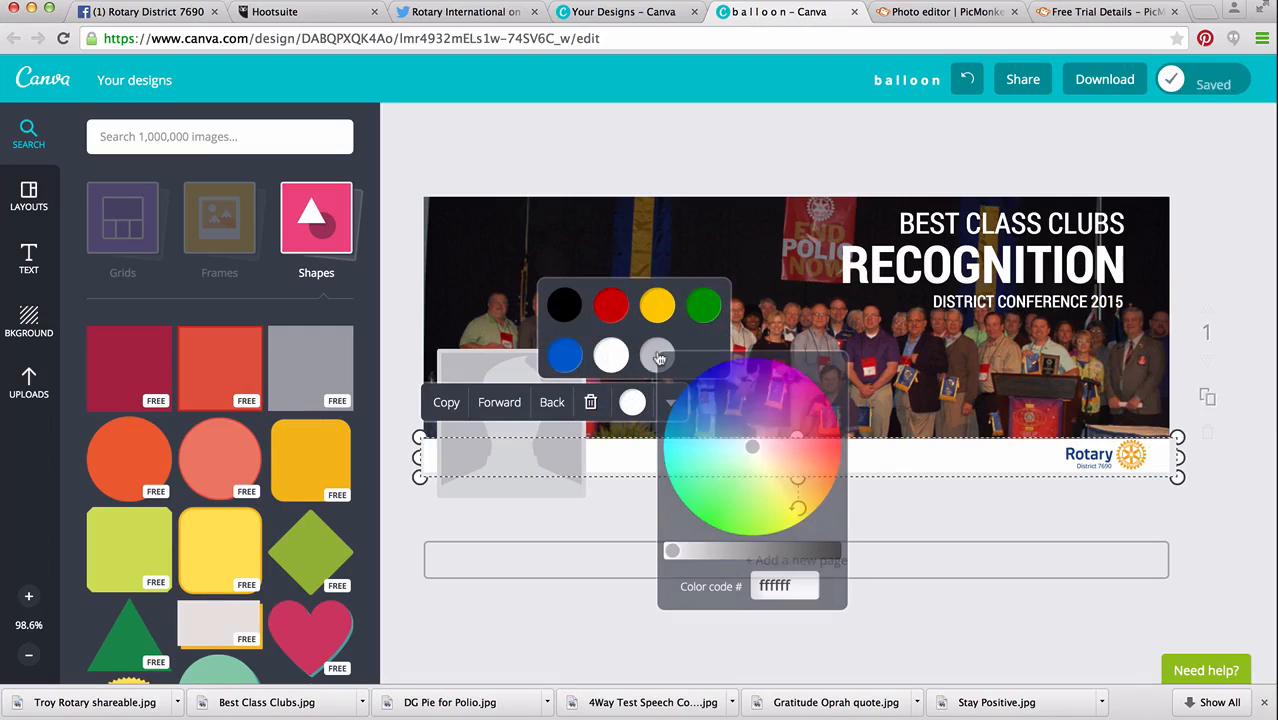
left_click_drag(749, 451, 723, 434)
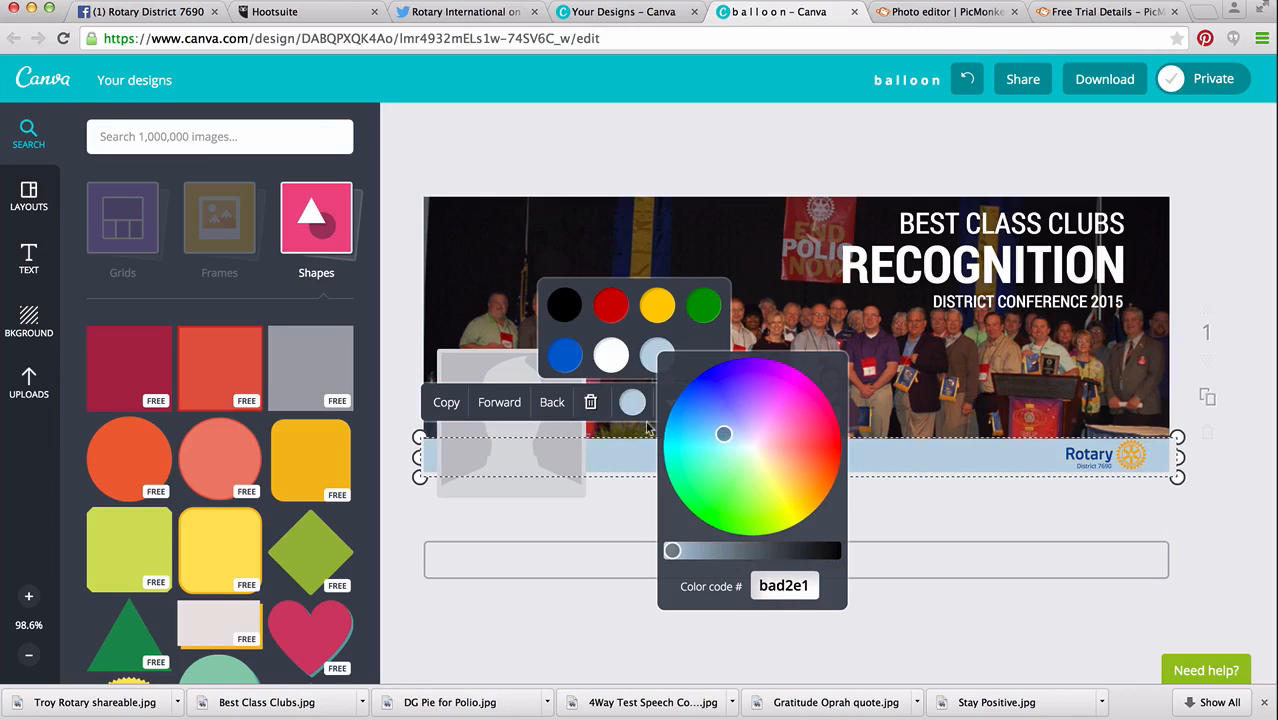
left_click(395, 340)
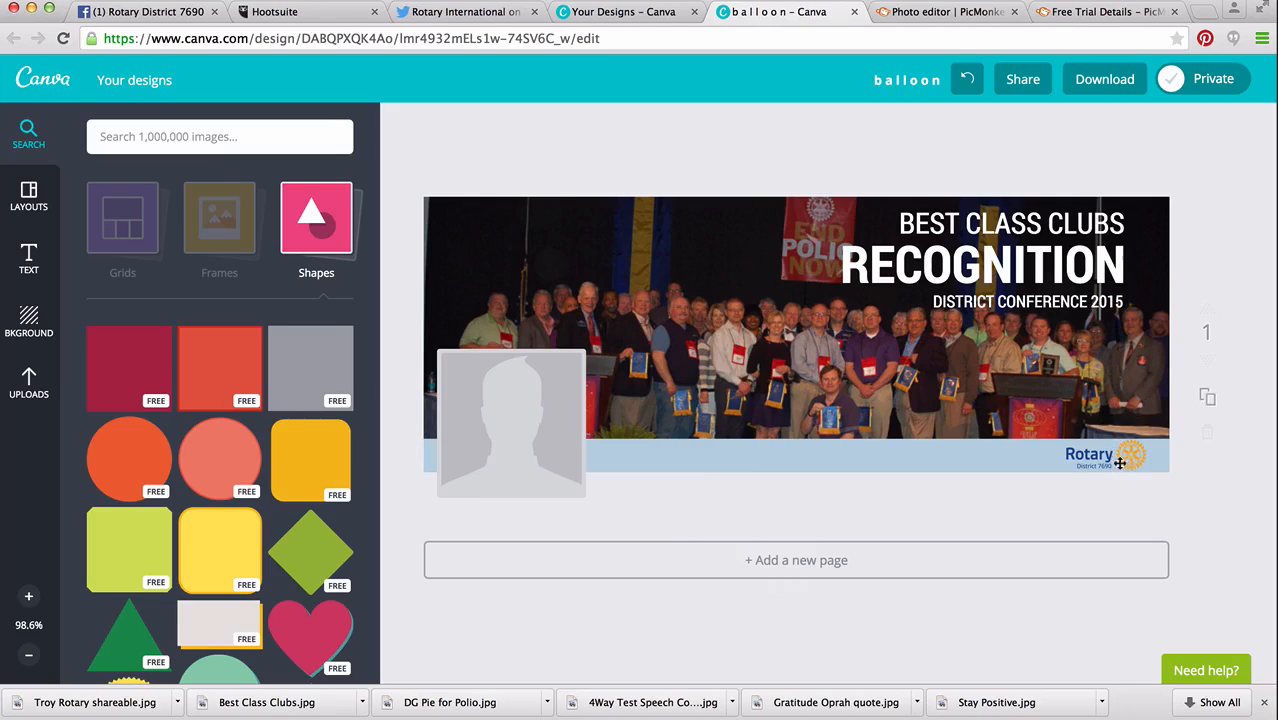
Darken the band's blue fill to custom colour 74a4c3.
left_click(936, 460)
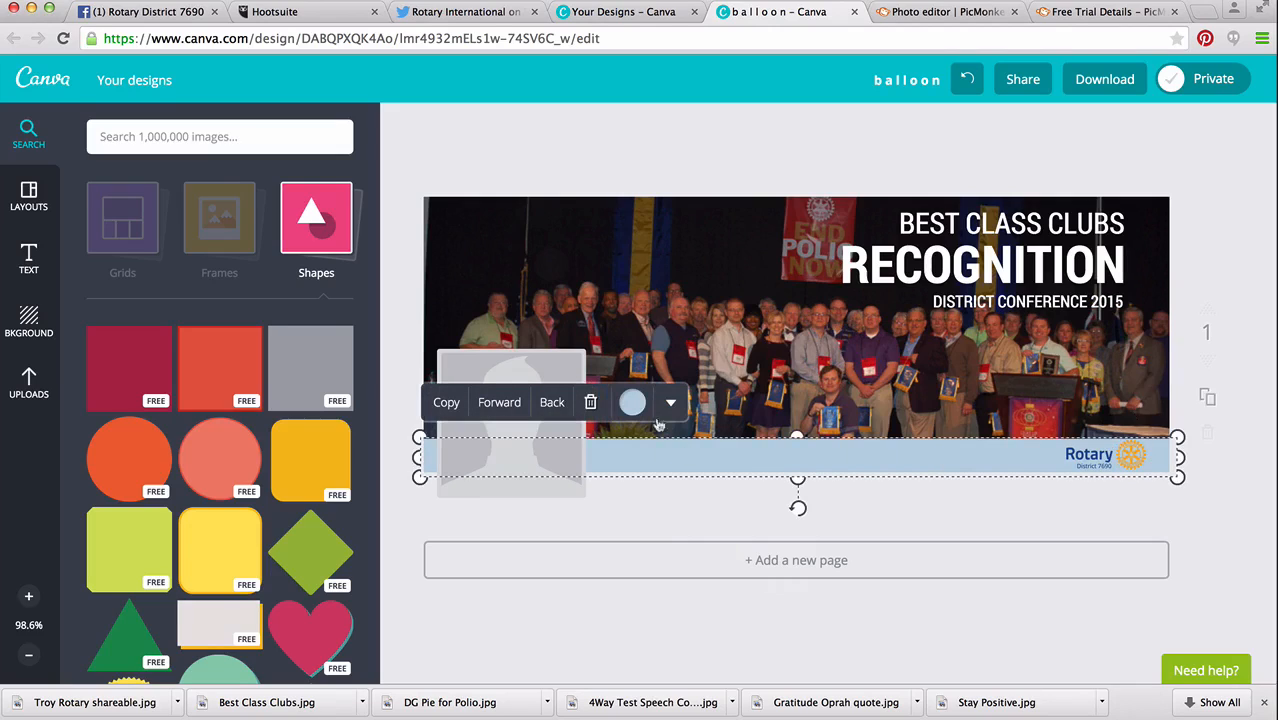
left_click(633, 405)
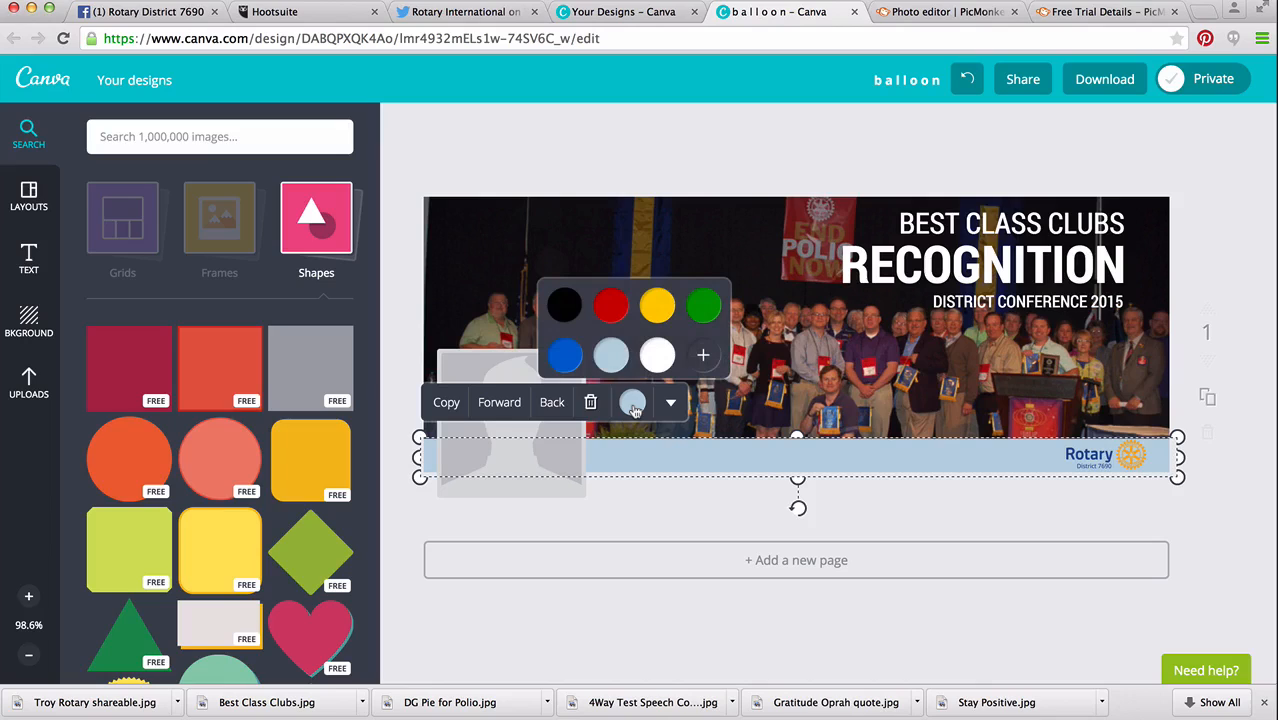
left_click(705, 359)
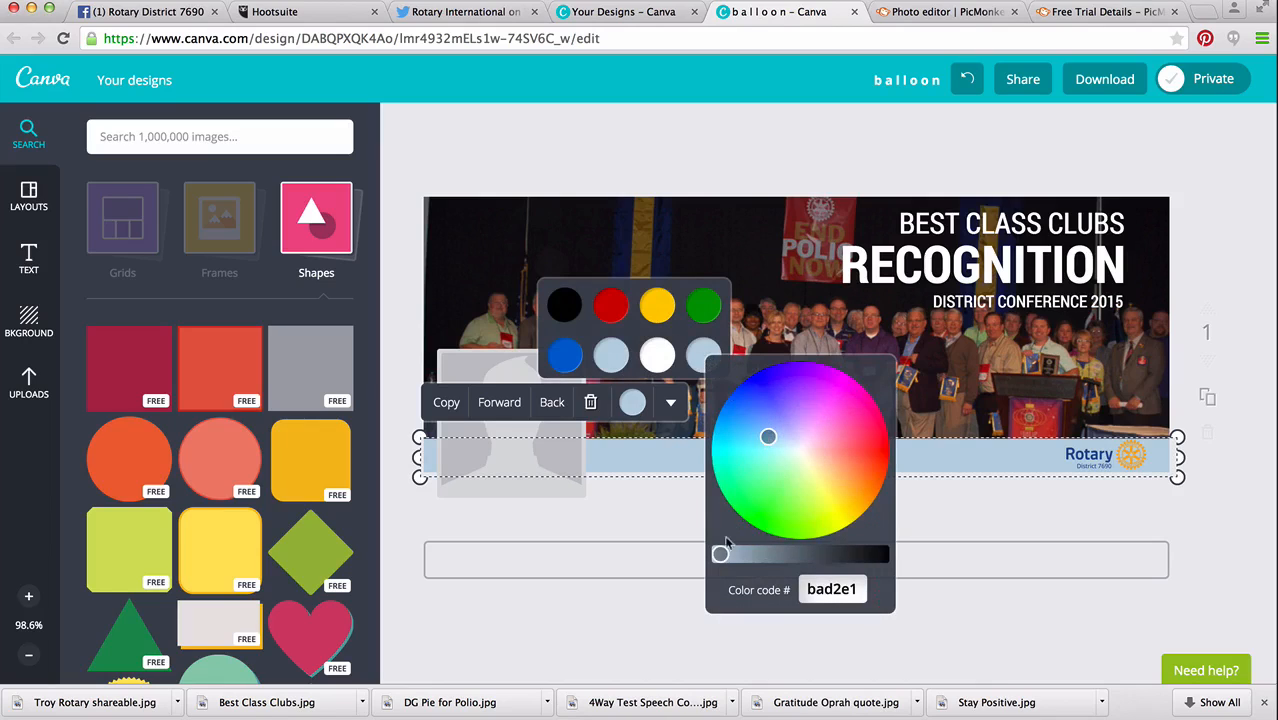
left_click_drag(720, 554, 752, 554)
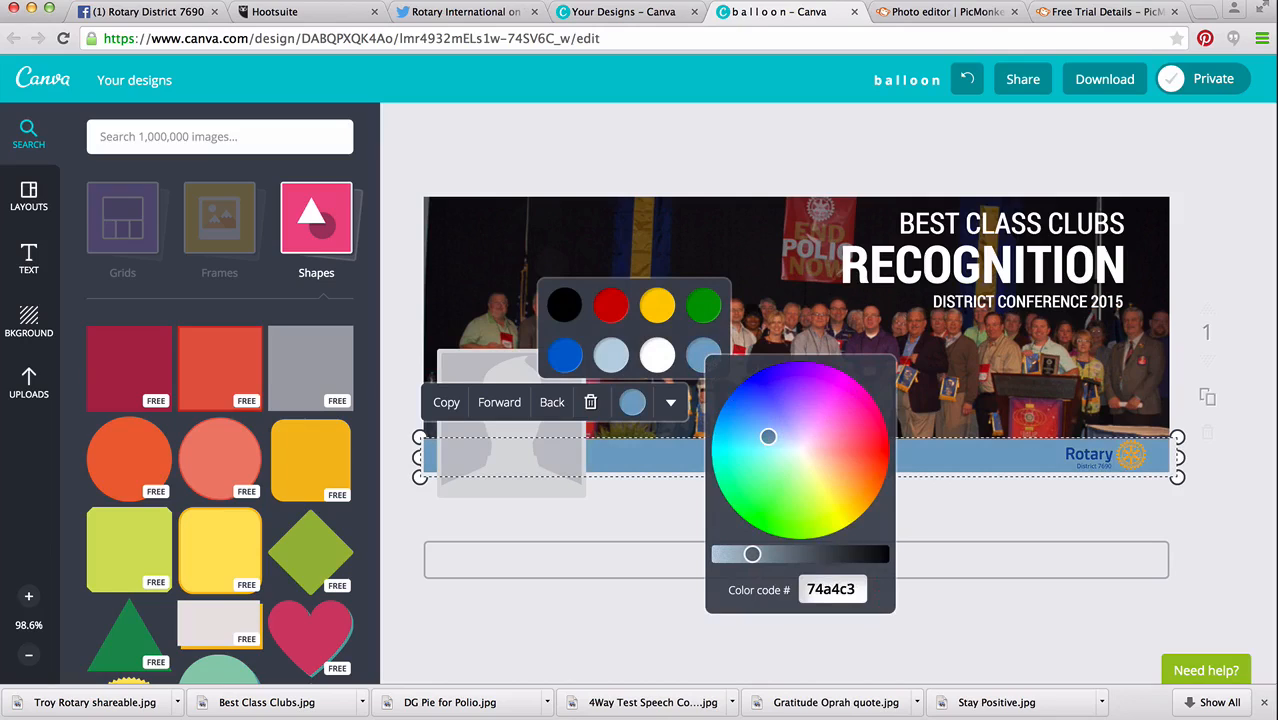
left_click(680, 173)
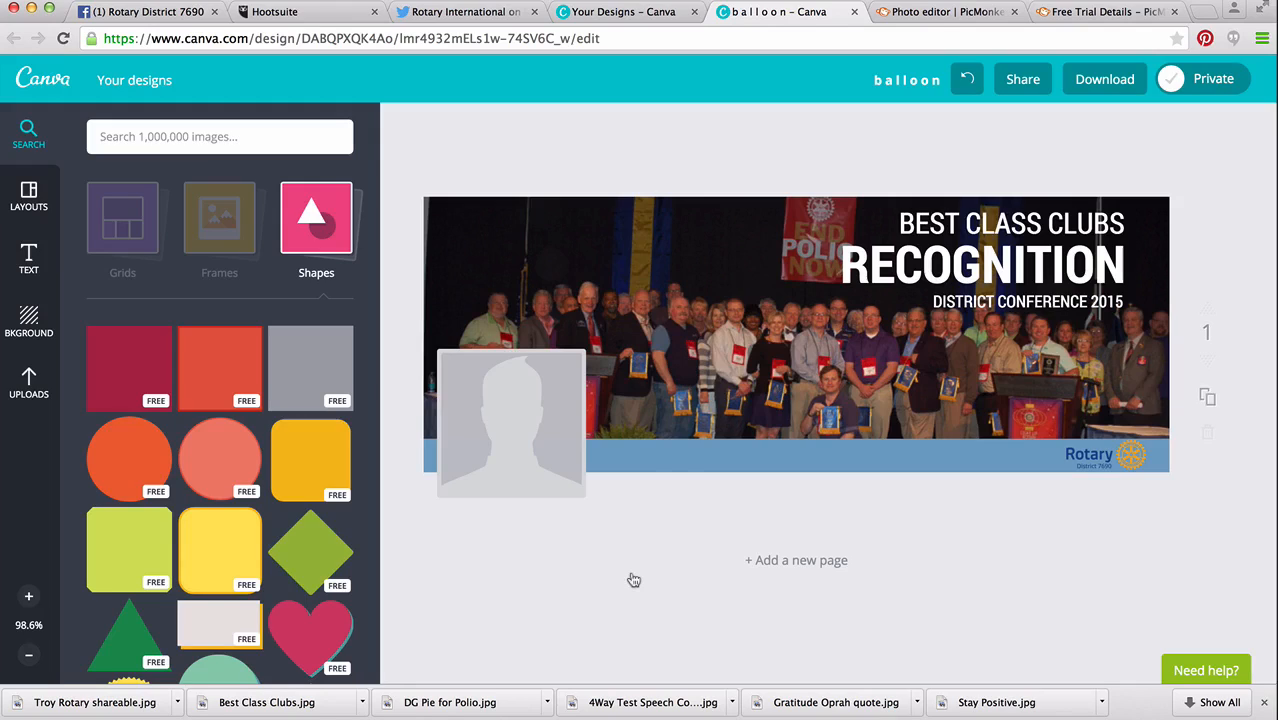
Switch to the PowerPoint presentation and review the list of things needed for branding a club's Facebook page.
left_click(766, 719)
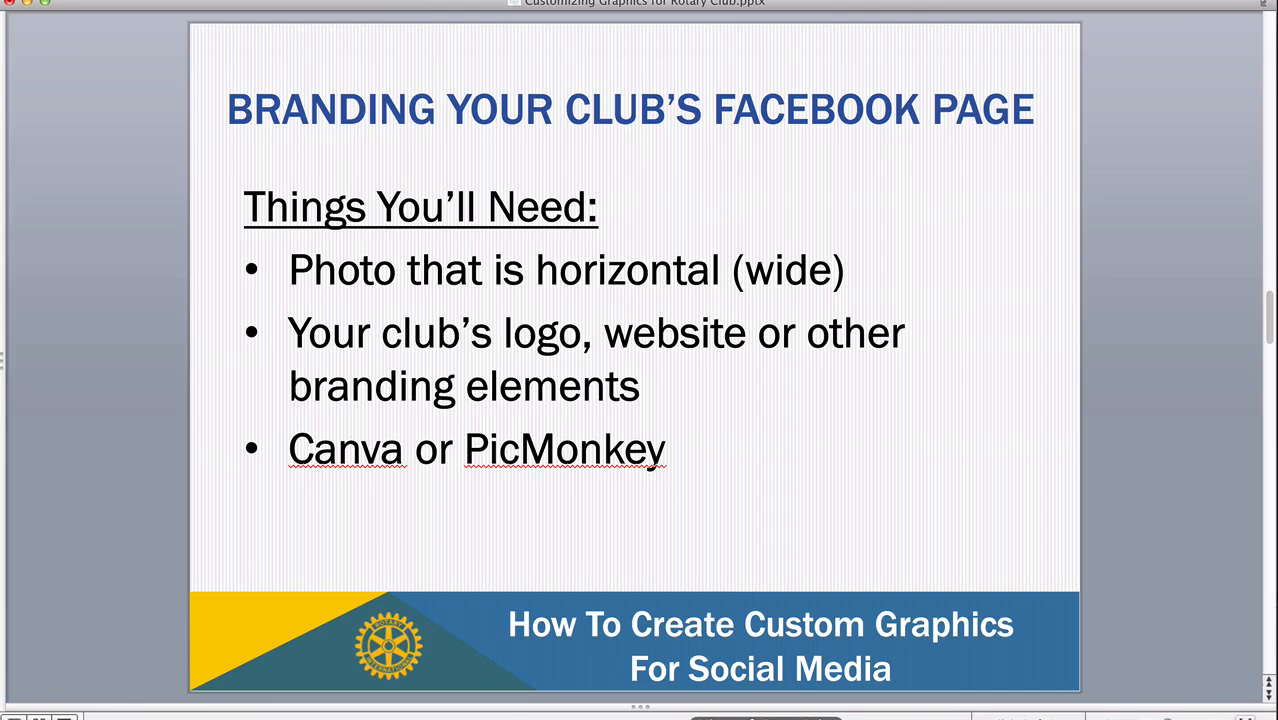
left_click(556, 277)
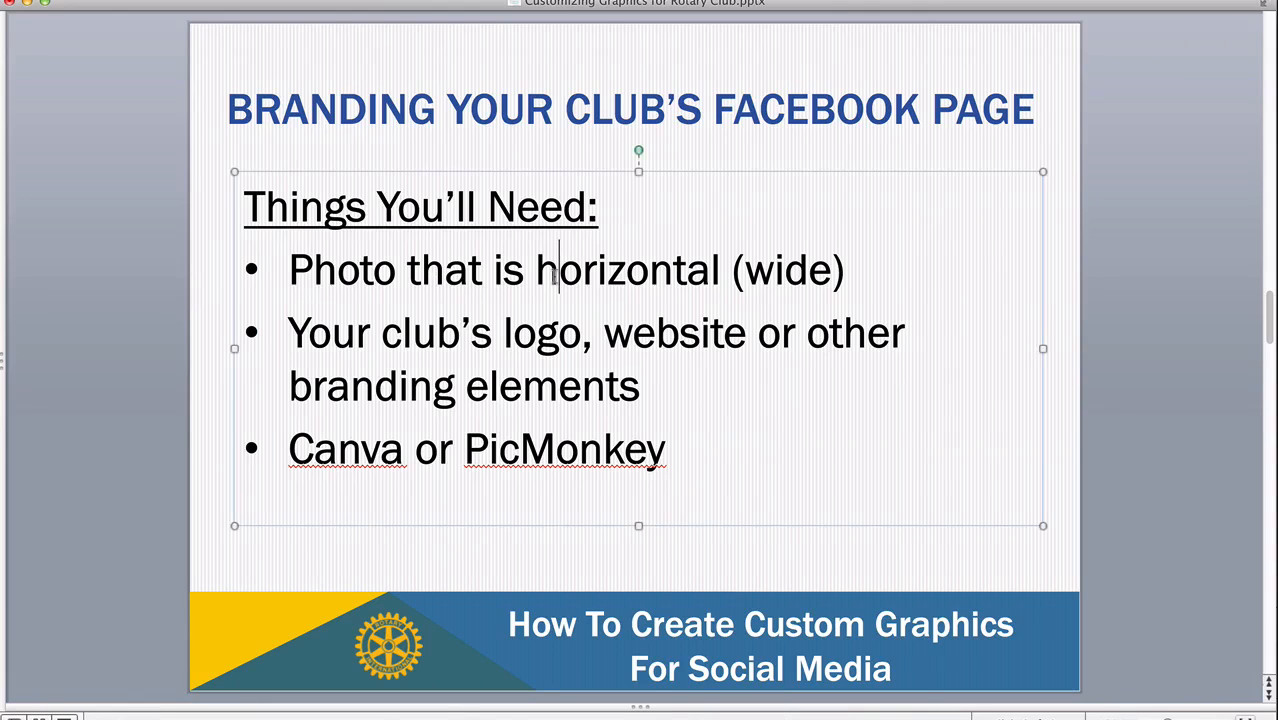
left_click(623, 346)
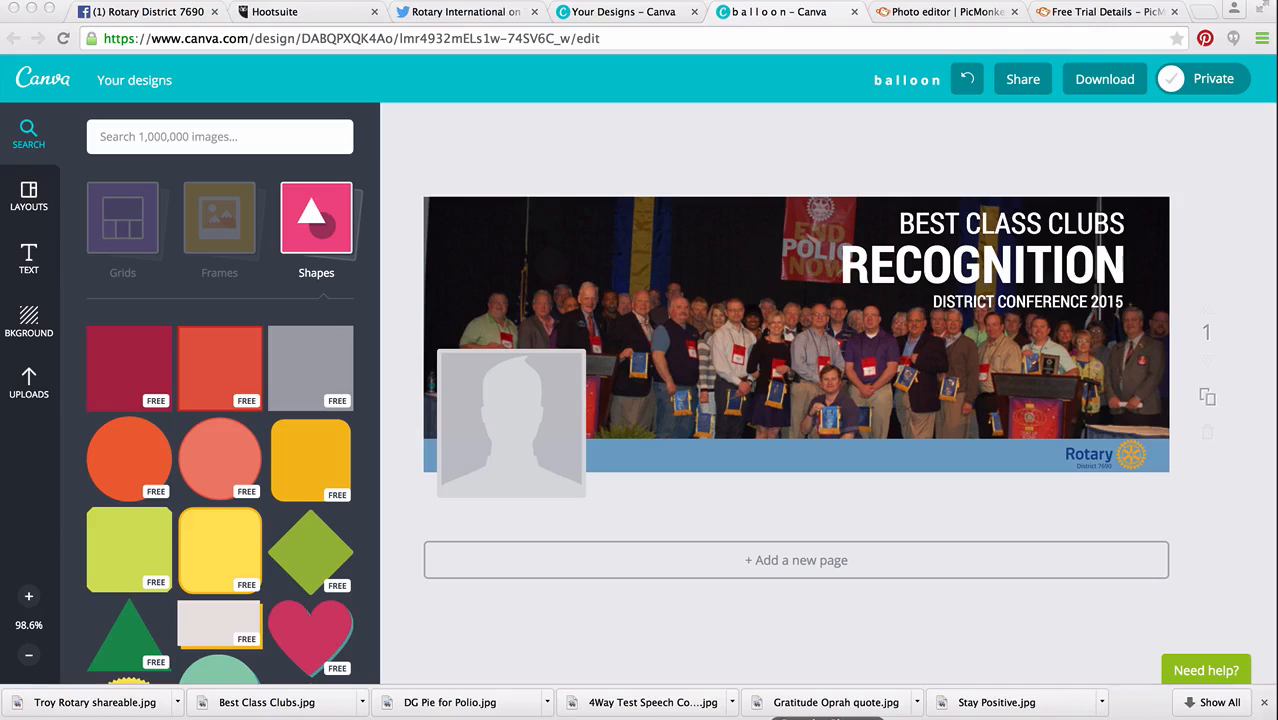
left_click(29, 262)
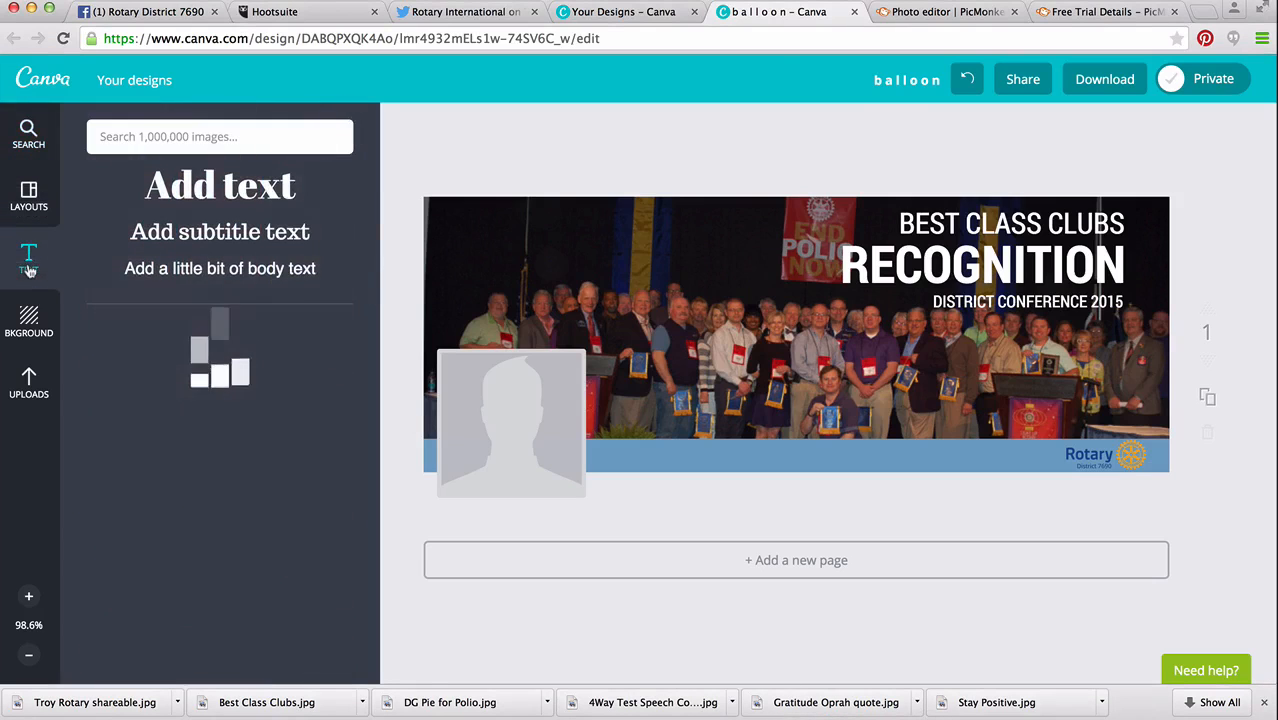
left_click(204, 200)
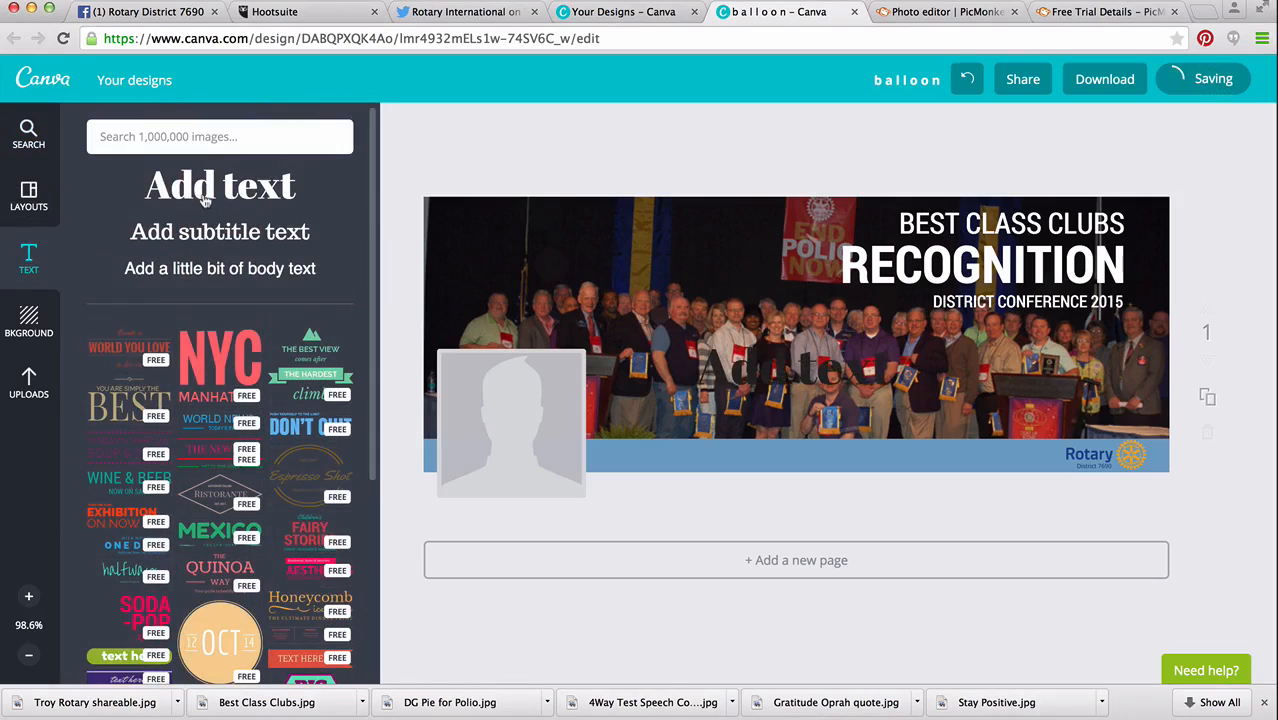
type("www.")
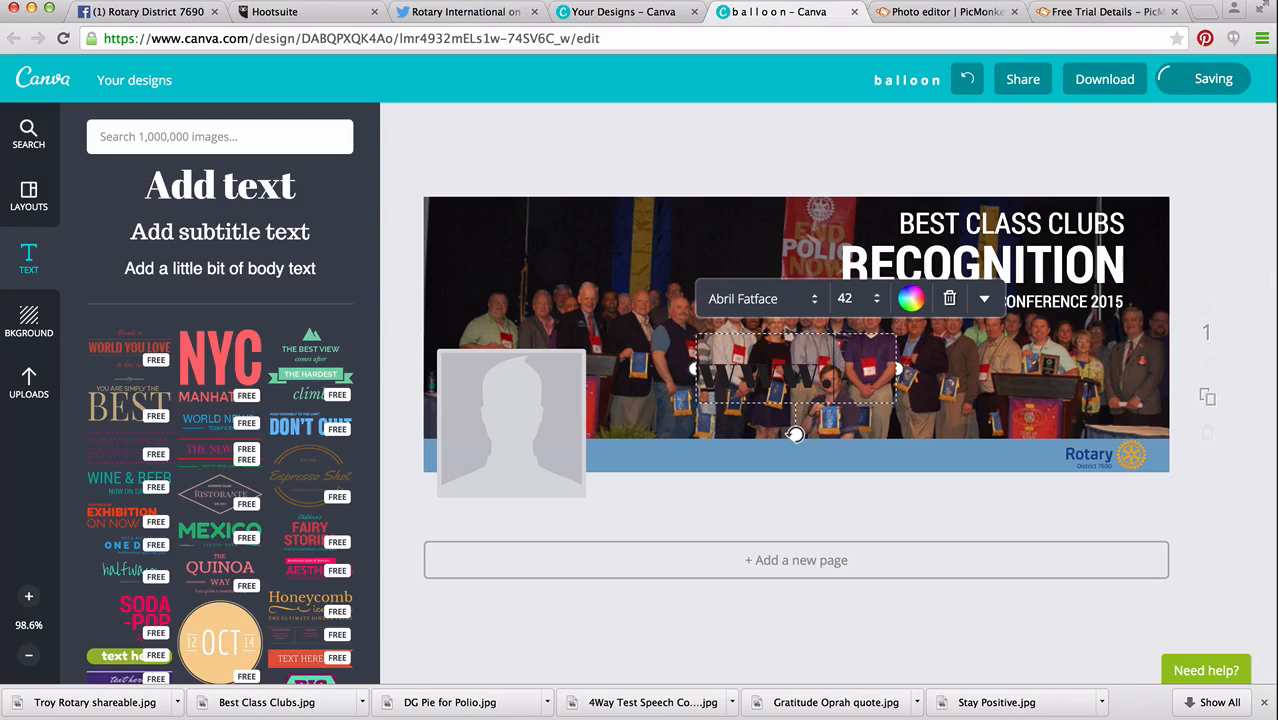
type("rdistrict")
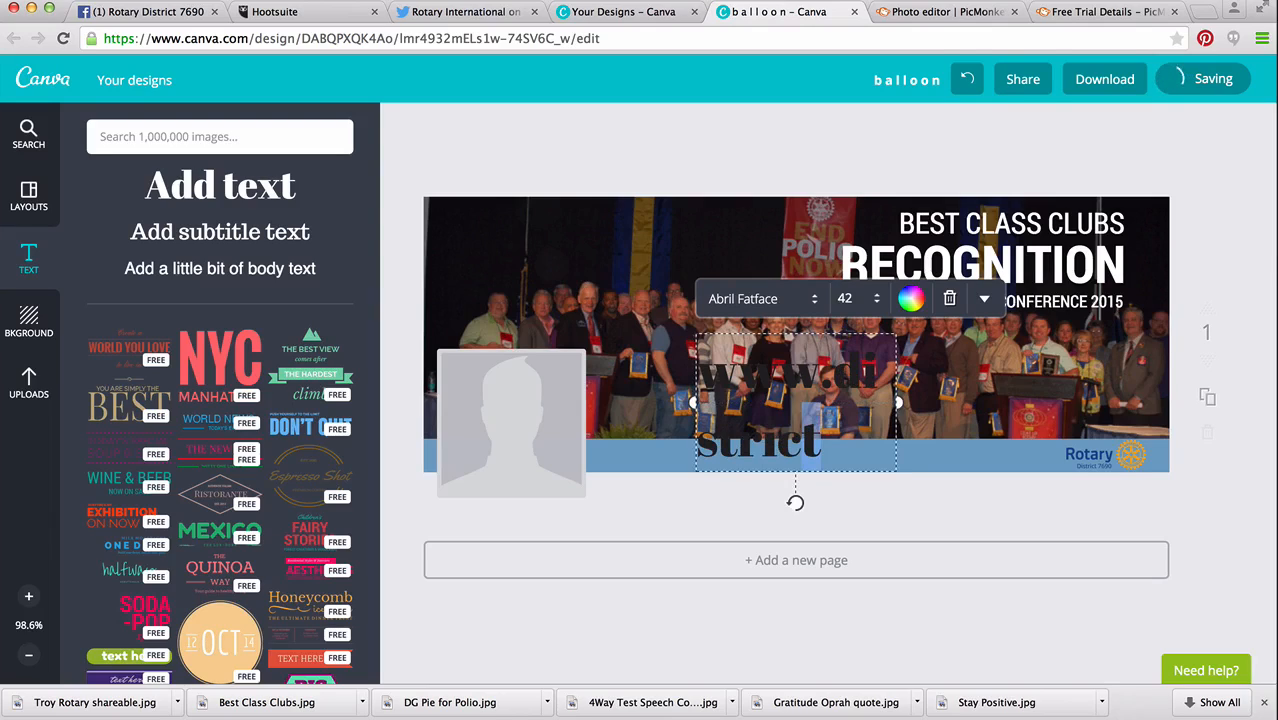
key("alt+shift+Left")
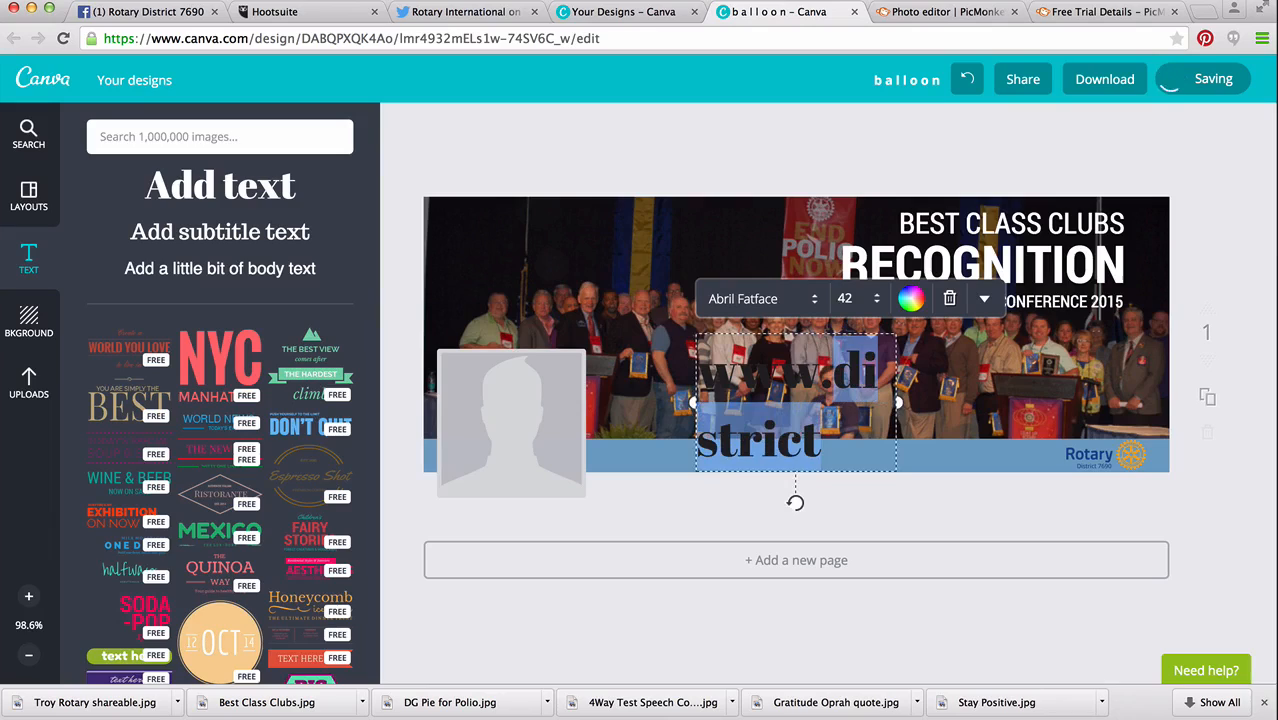
type("Rotary")
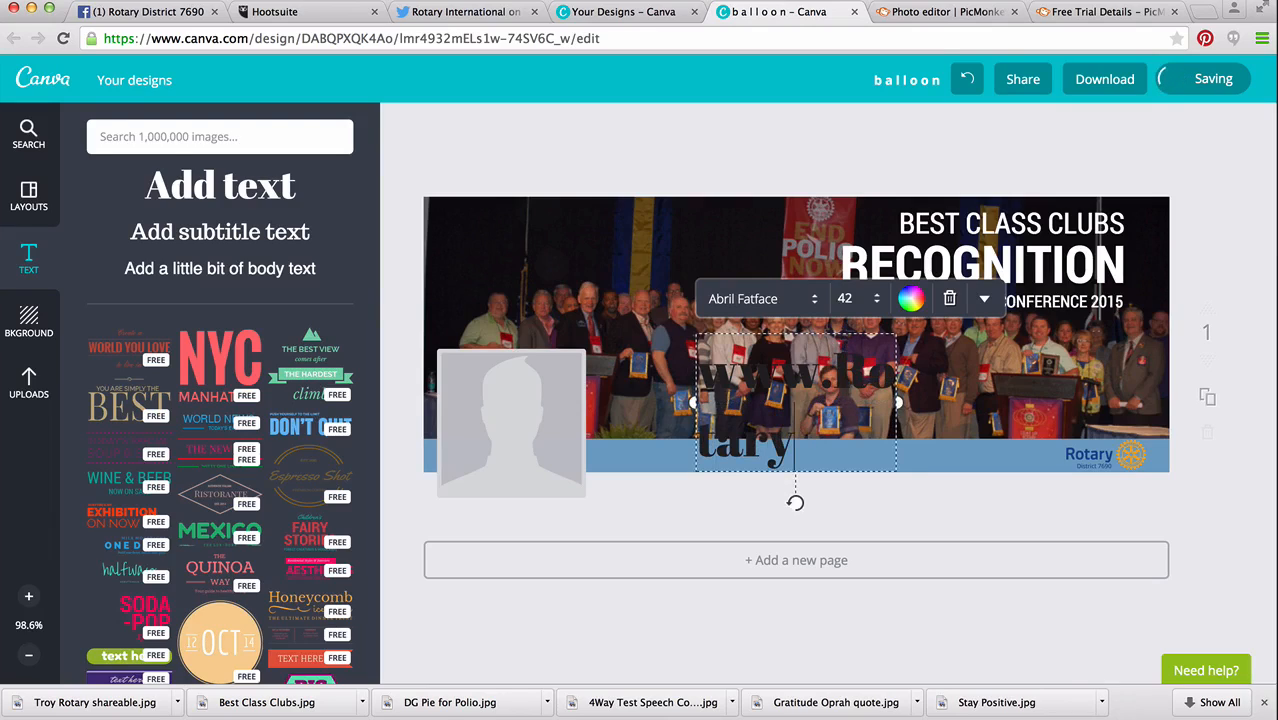
type("7690.org")
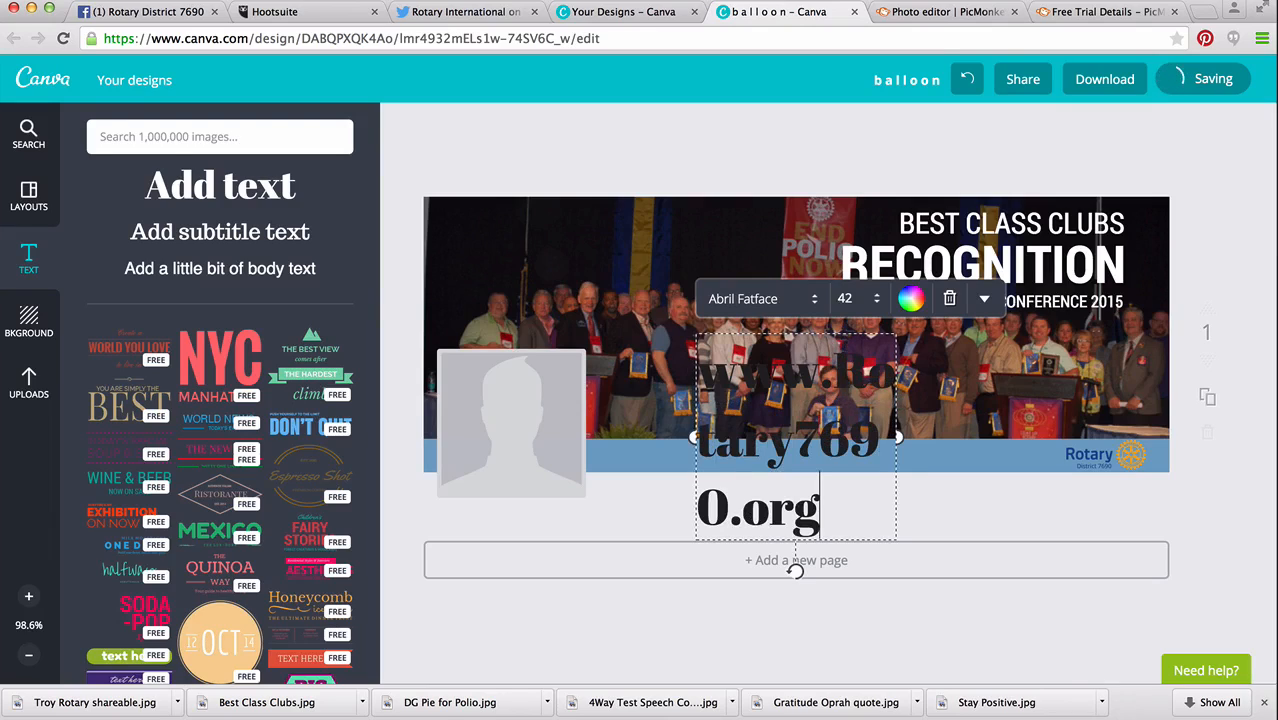
Try Anonymous Pro and Archivo Narrow as the font of the whole website text.
key("super+a")
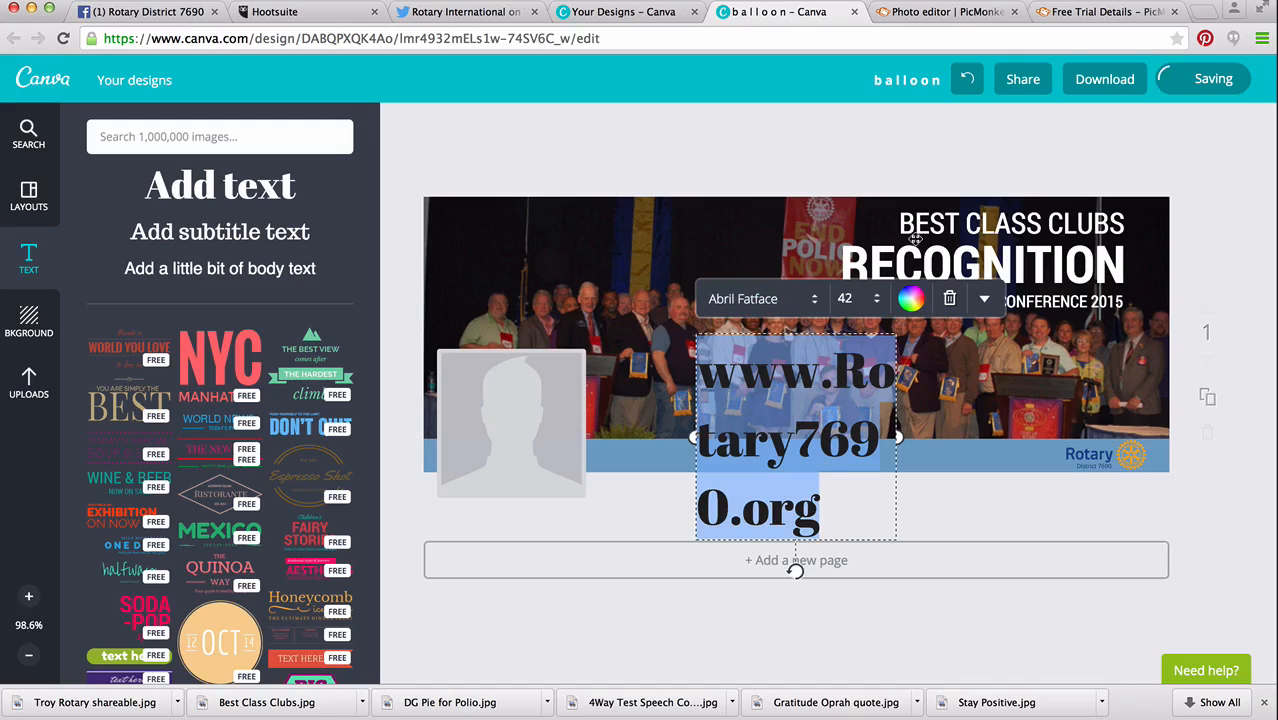
left_click(814, 300)
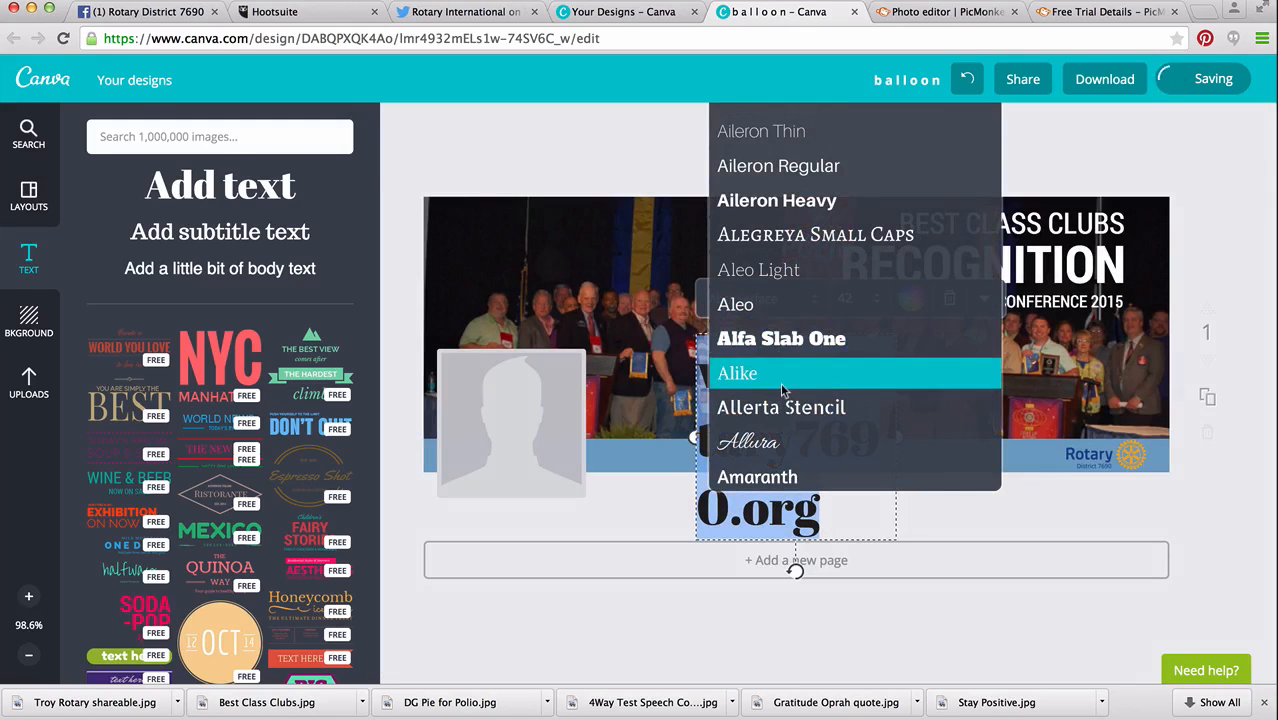
scroll(780, 382, "down", 2)
scroll(762, 402, "down", 5)
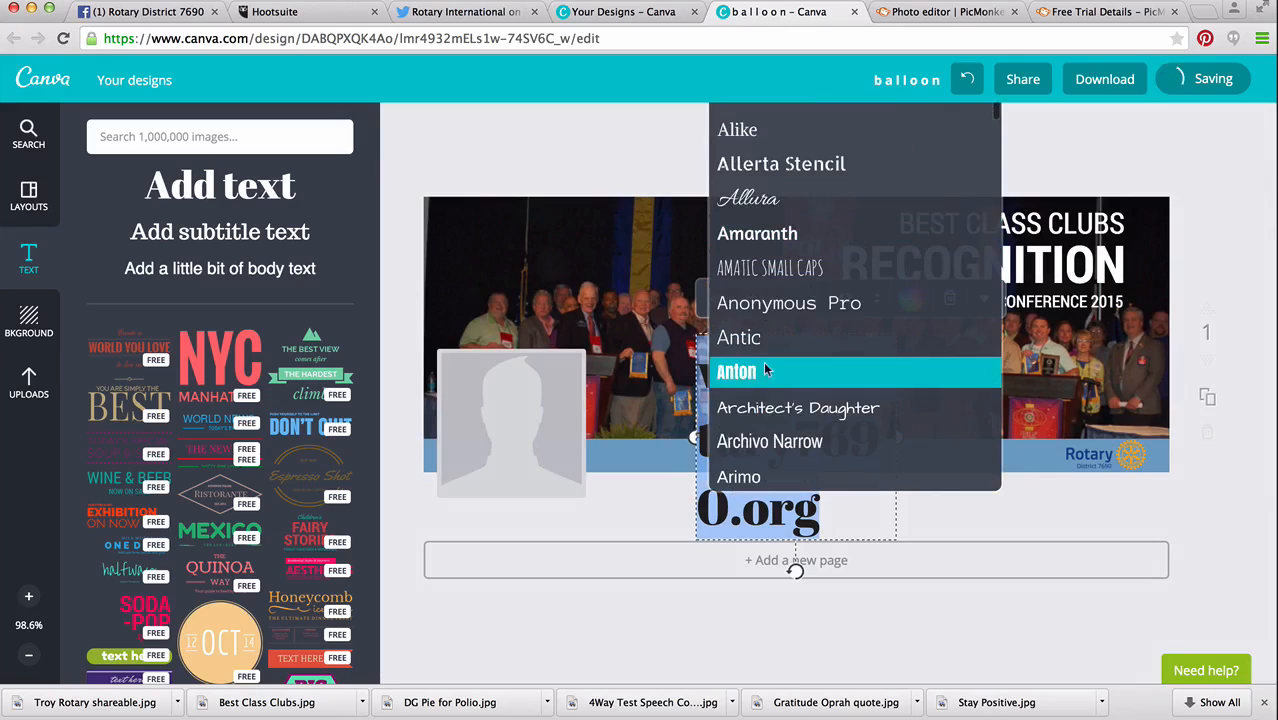
left_click(763, 304)
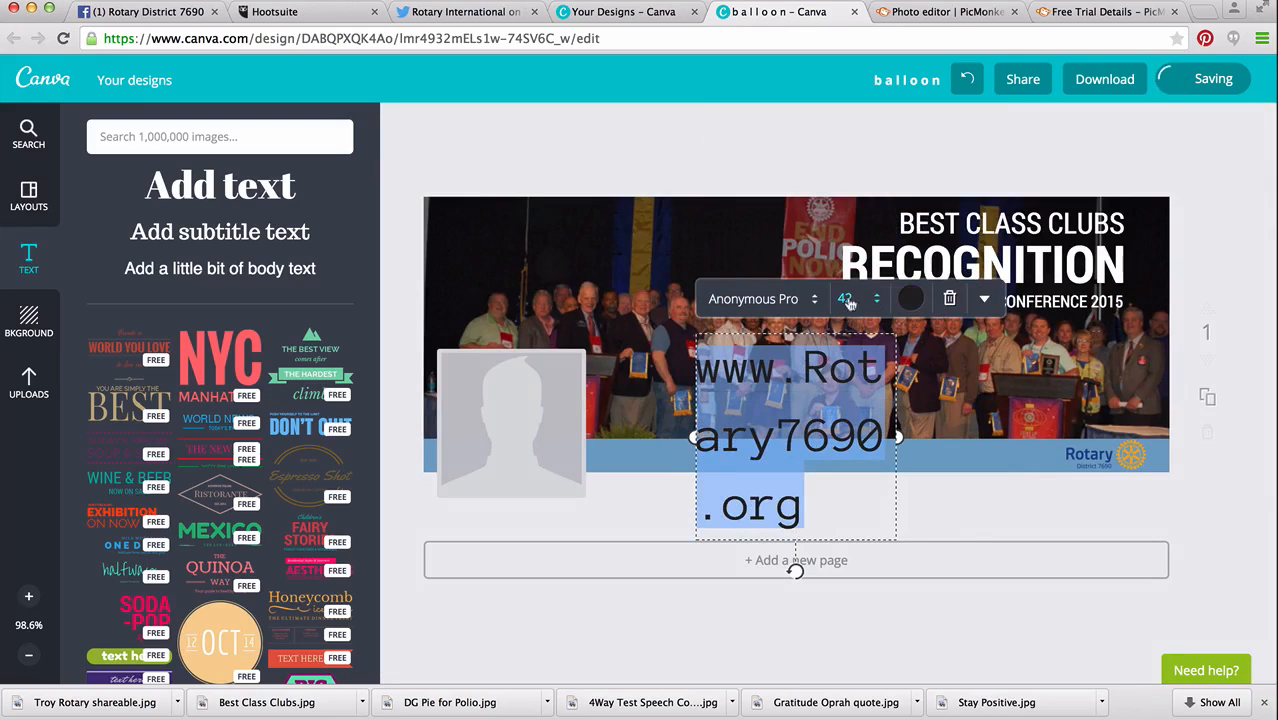
left_click(810, 304)
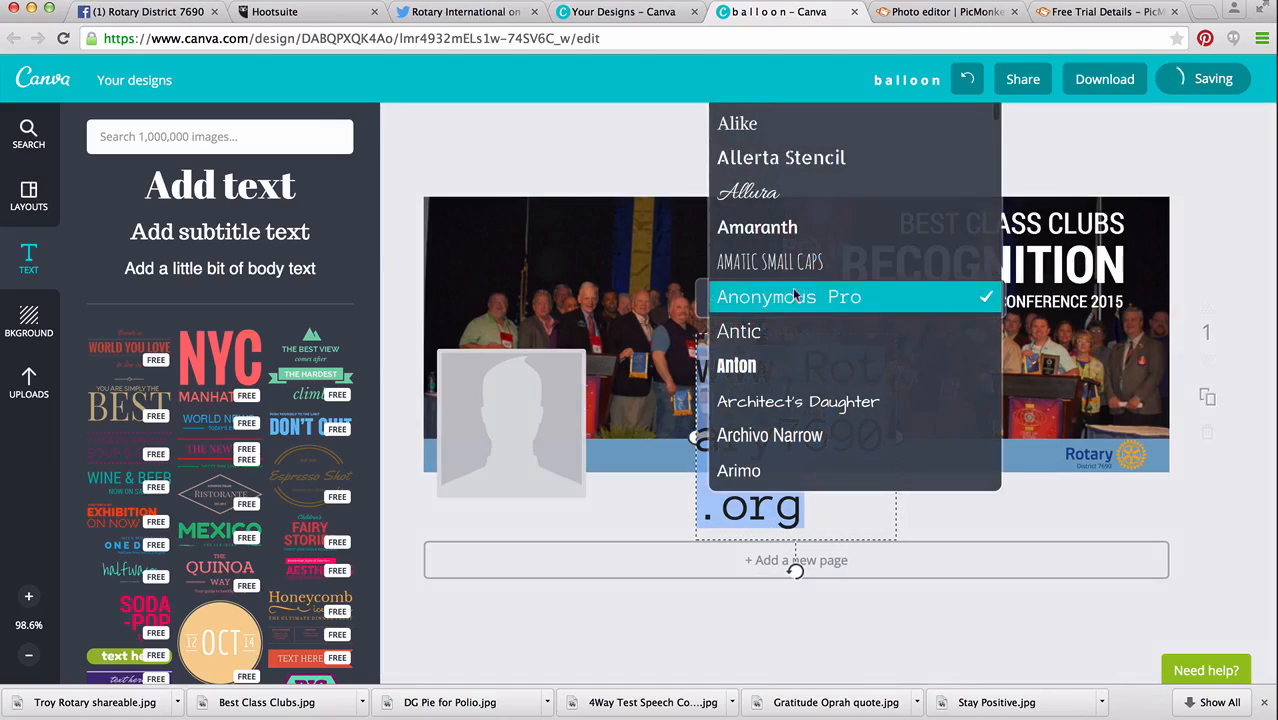
scroll(782, 350, "down", 2)
left_click(746, 377)
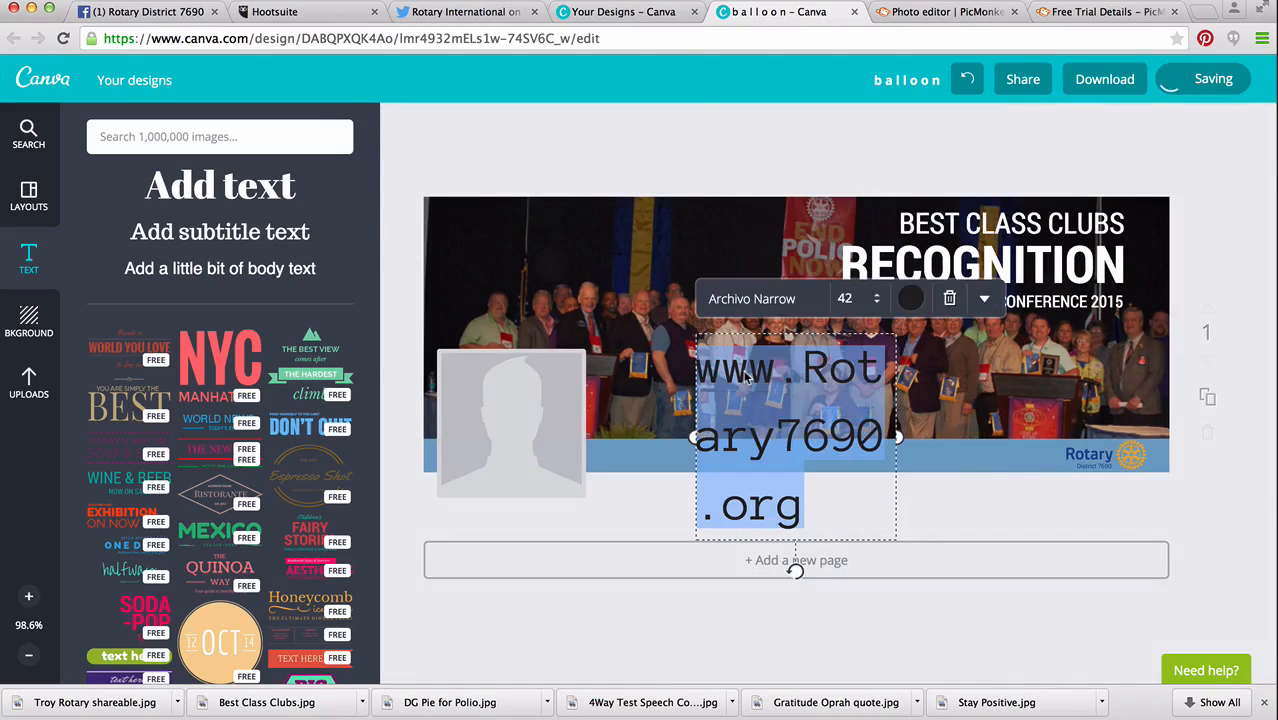
Colour the website text white and widen its text box so the address fits on one line.
left_click(910, 299)
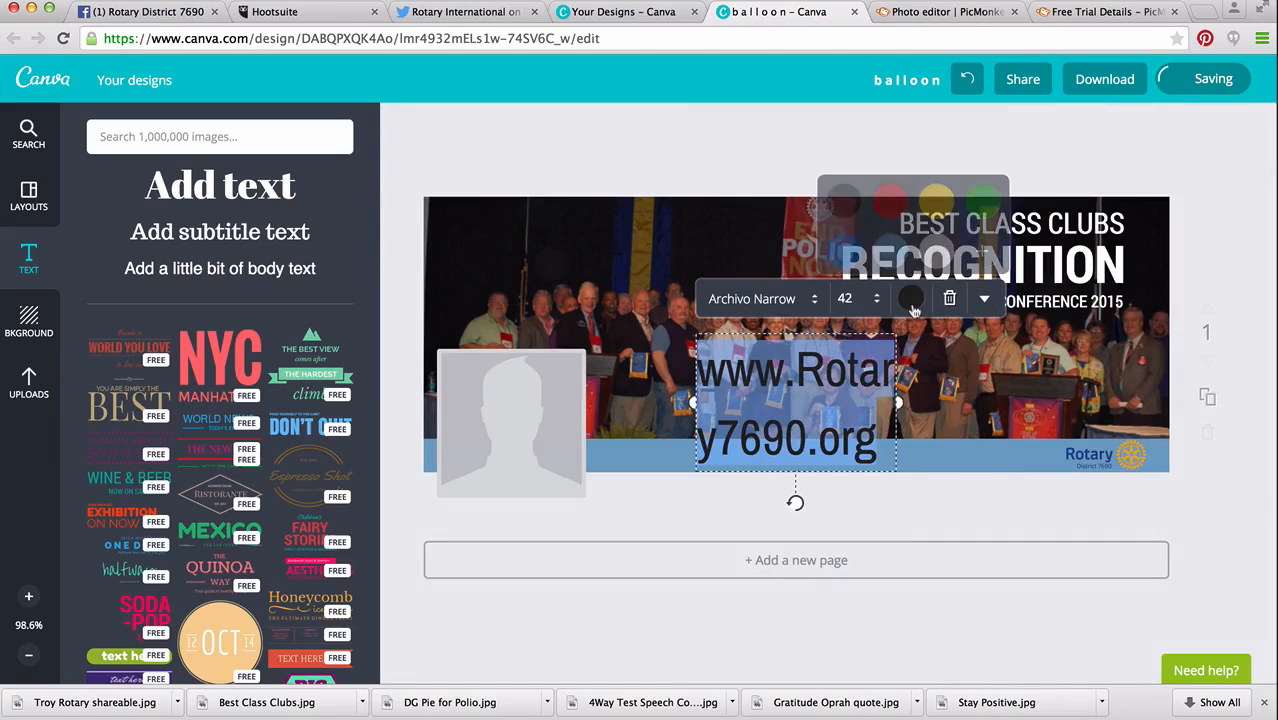
left_click(934, 258)
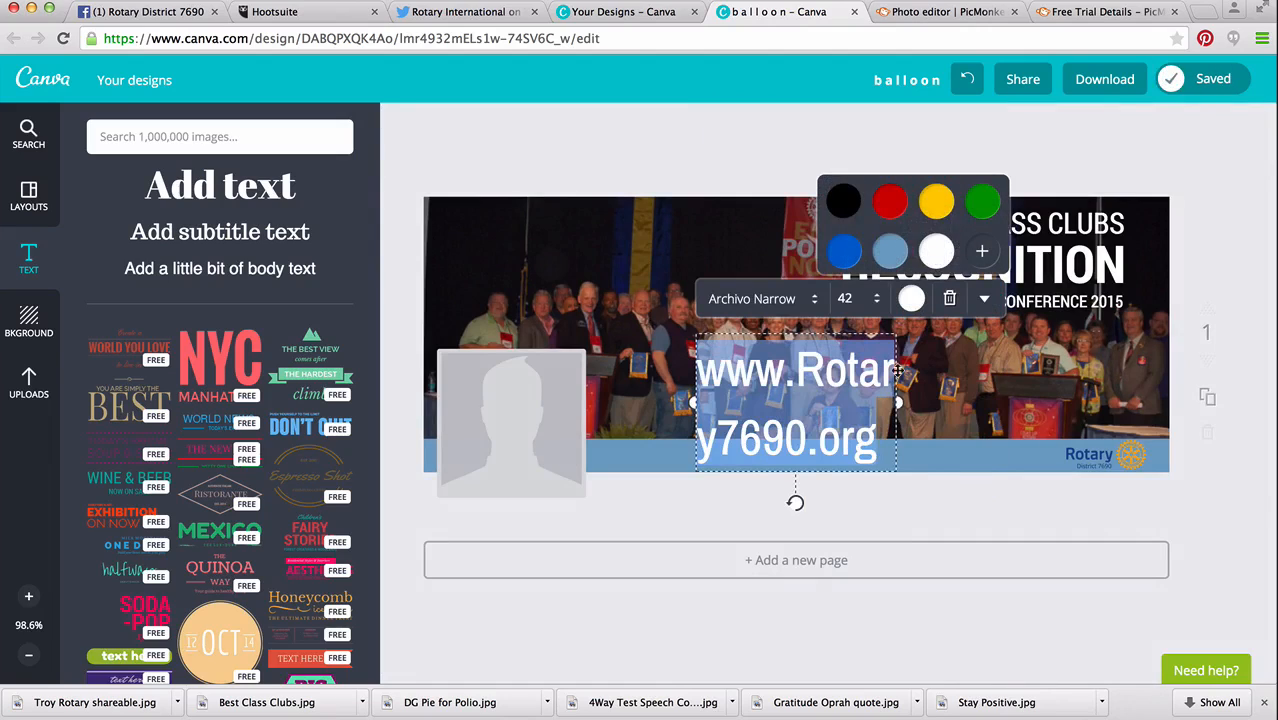
left_click_drag(898, 403, 1091, 372)
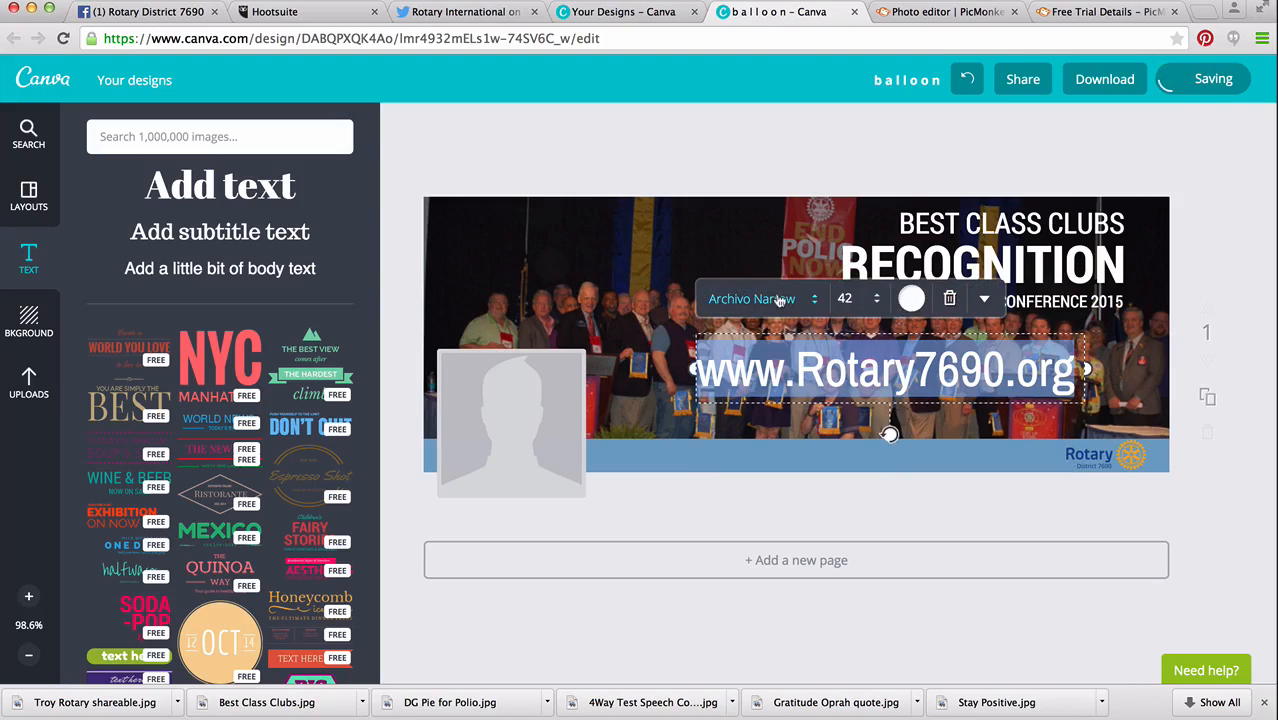
Change the website text's font to Open Sans and widen its box to the cover's right edge.
left_click(770, 298)
scroll(787, 224, "down", 3)
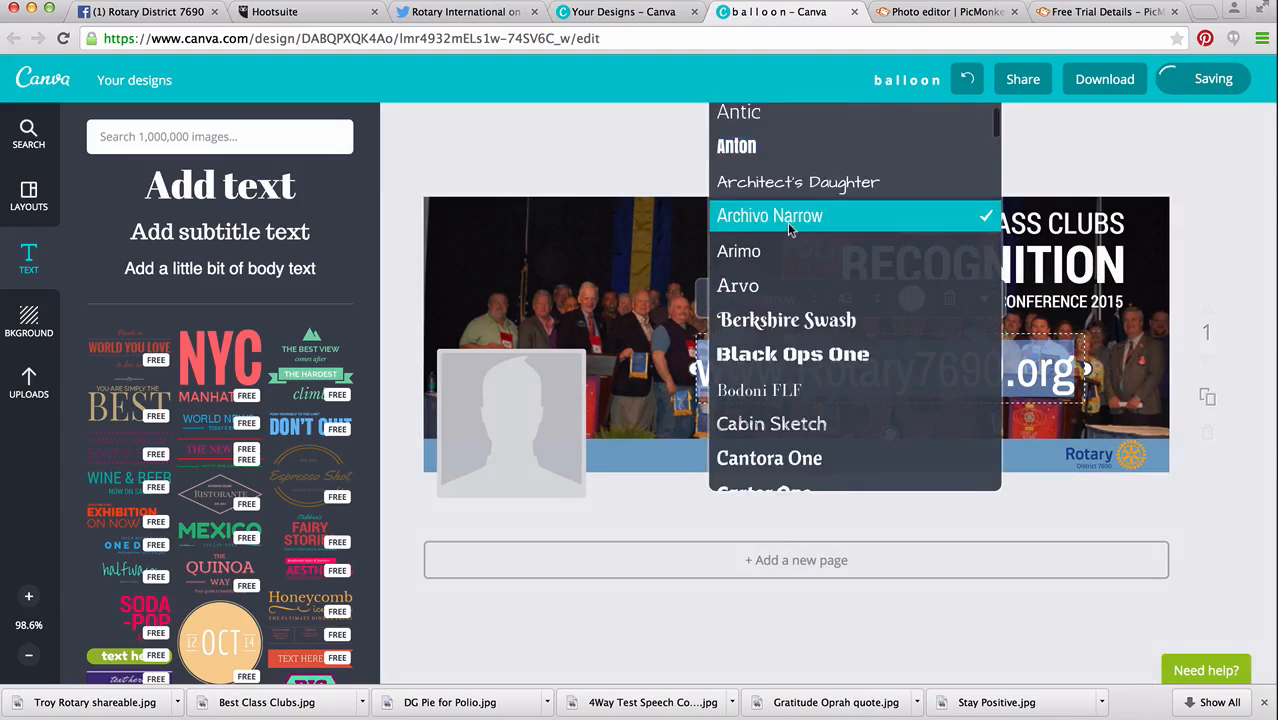
scroll(772, 343, "down", 10)
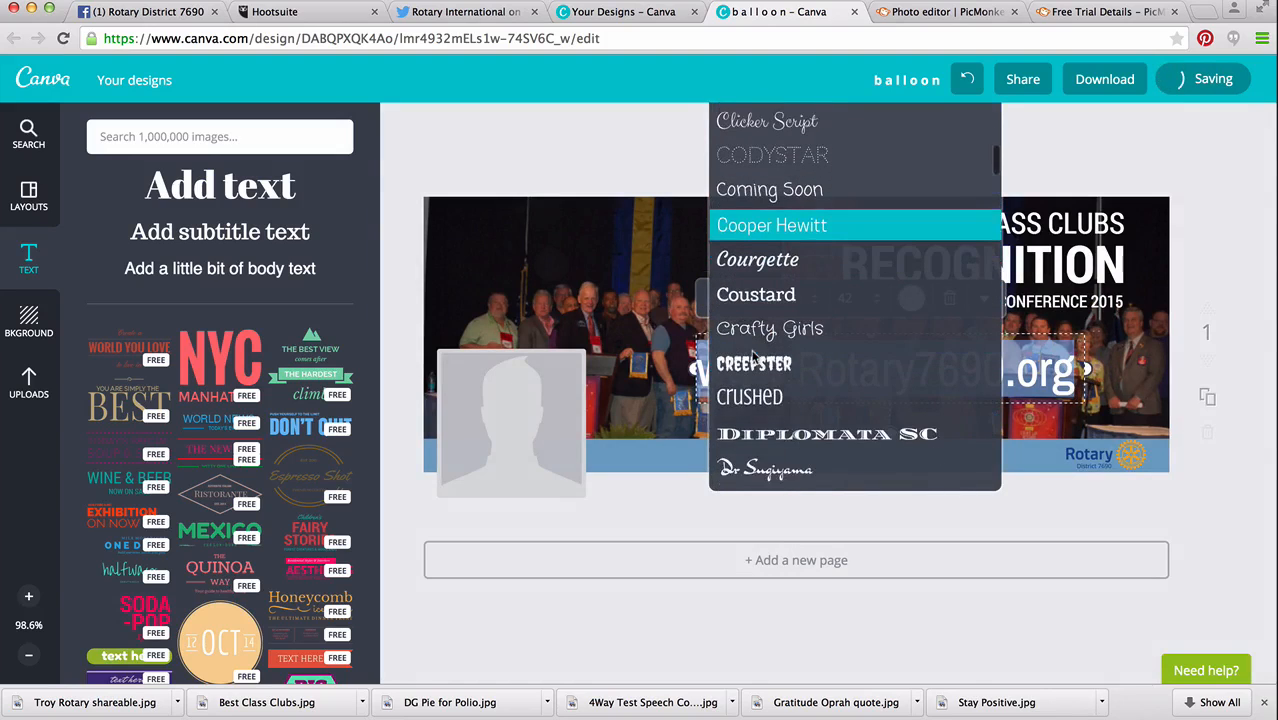
scroll(755, 357, "down", 15)
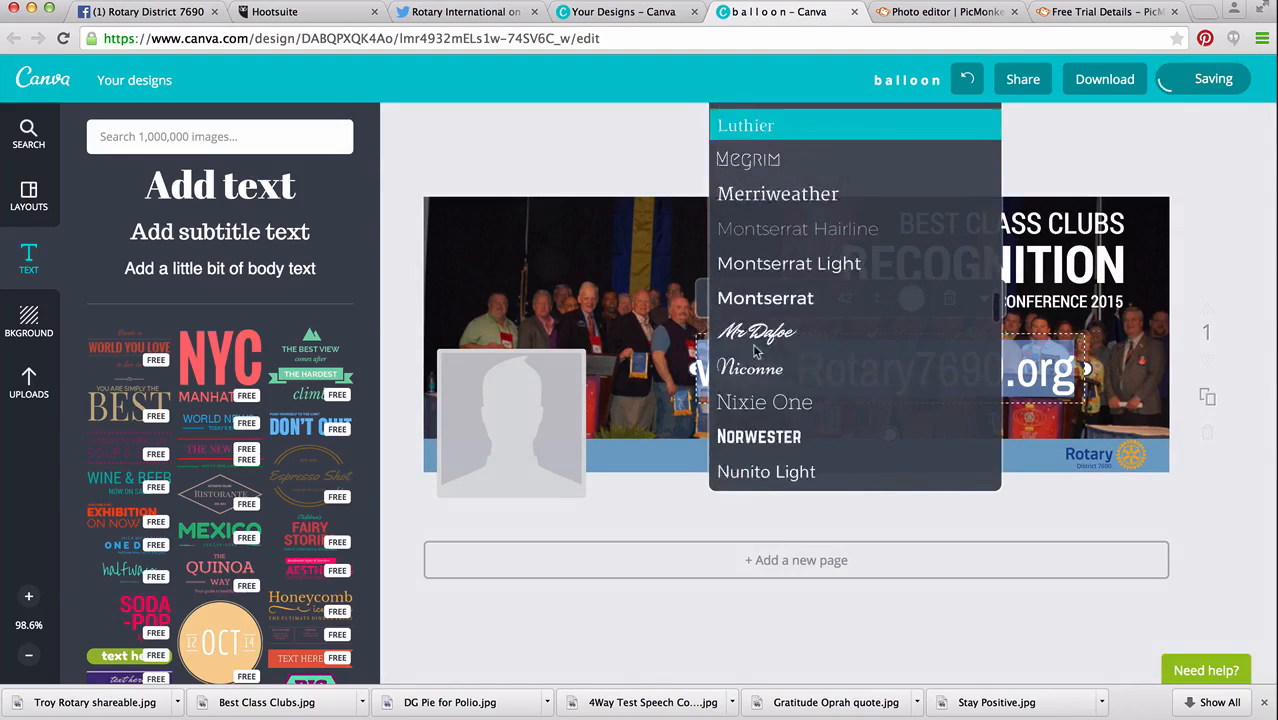
scroll(755, 348, "down", 5)
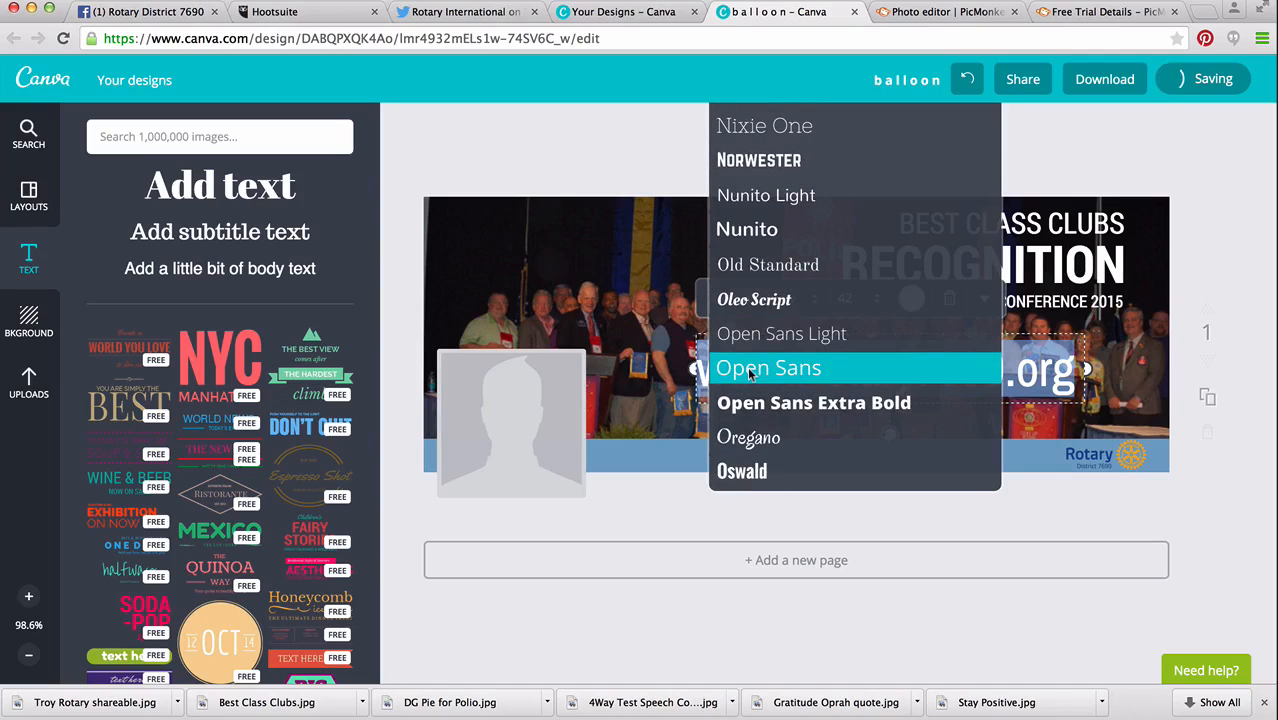
left_click(747, 366)
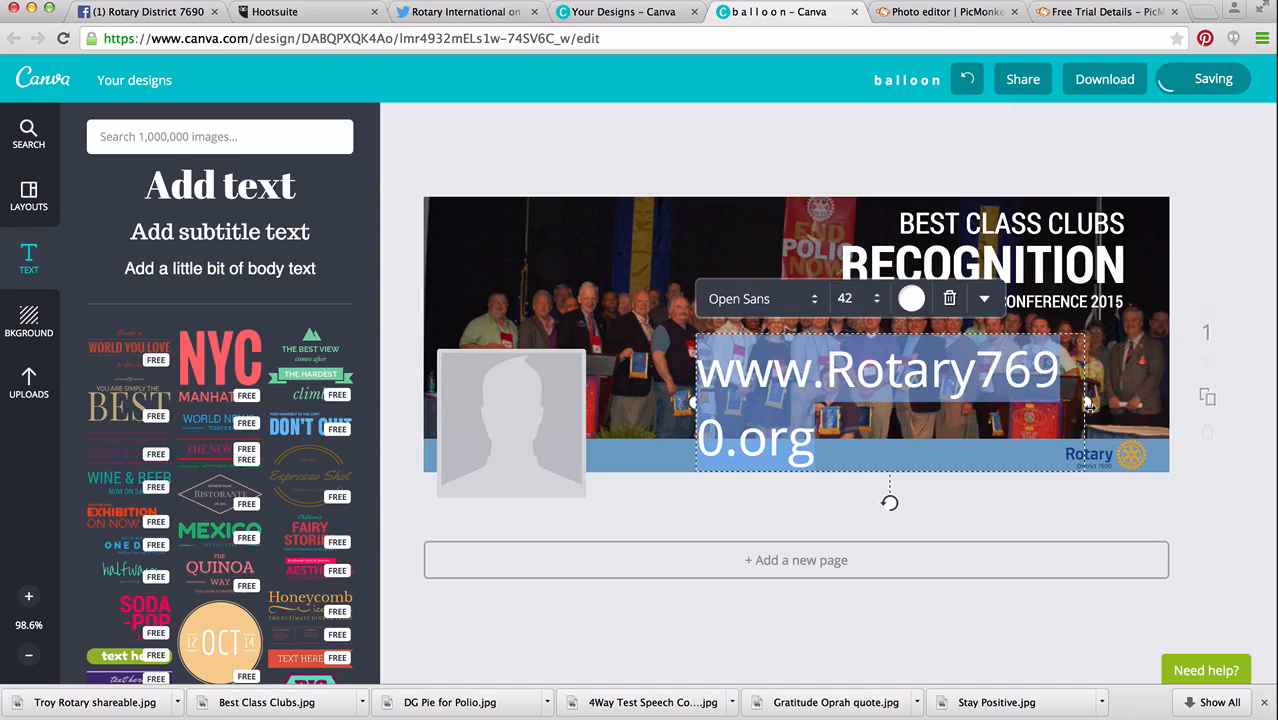
left_click_drag(1089, 403, 1178, 402)
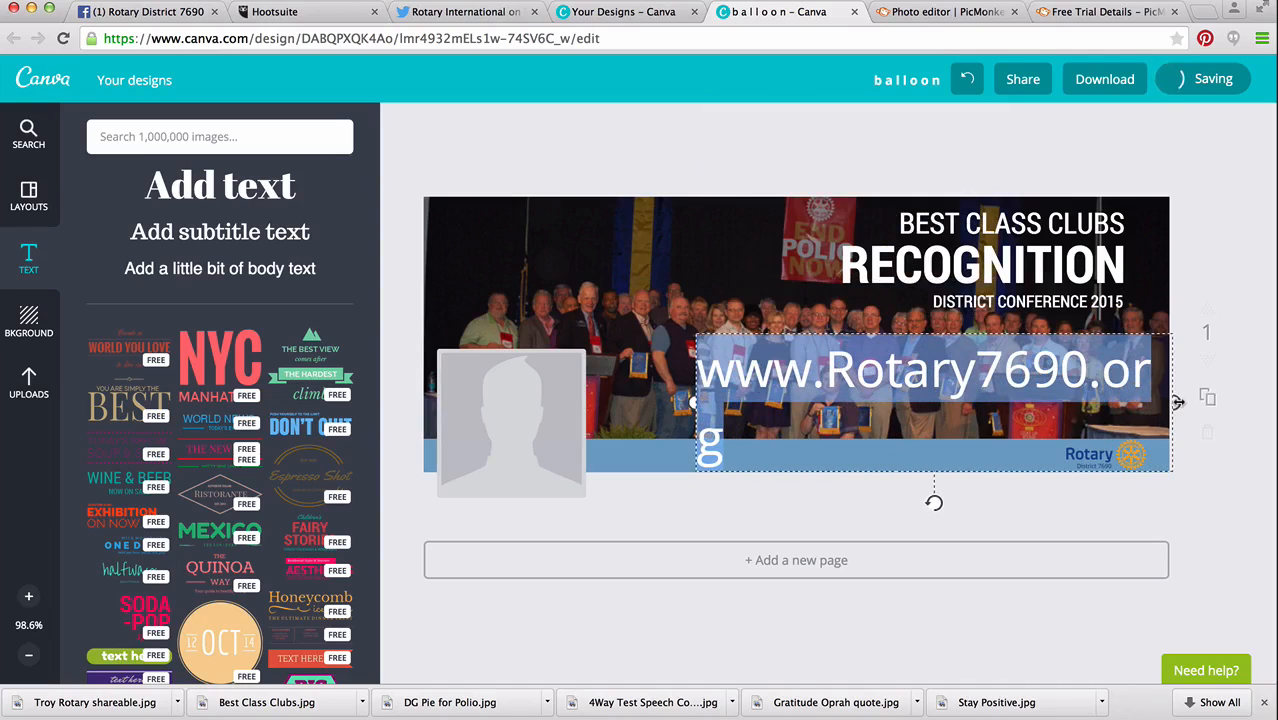
Set the website text to size 18 and place it on the blue band beside the District 7690 logo.
left_click(878, 300)
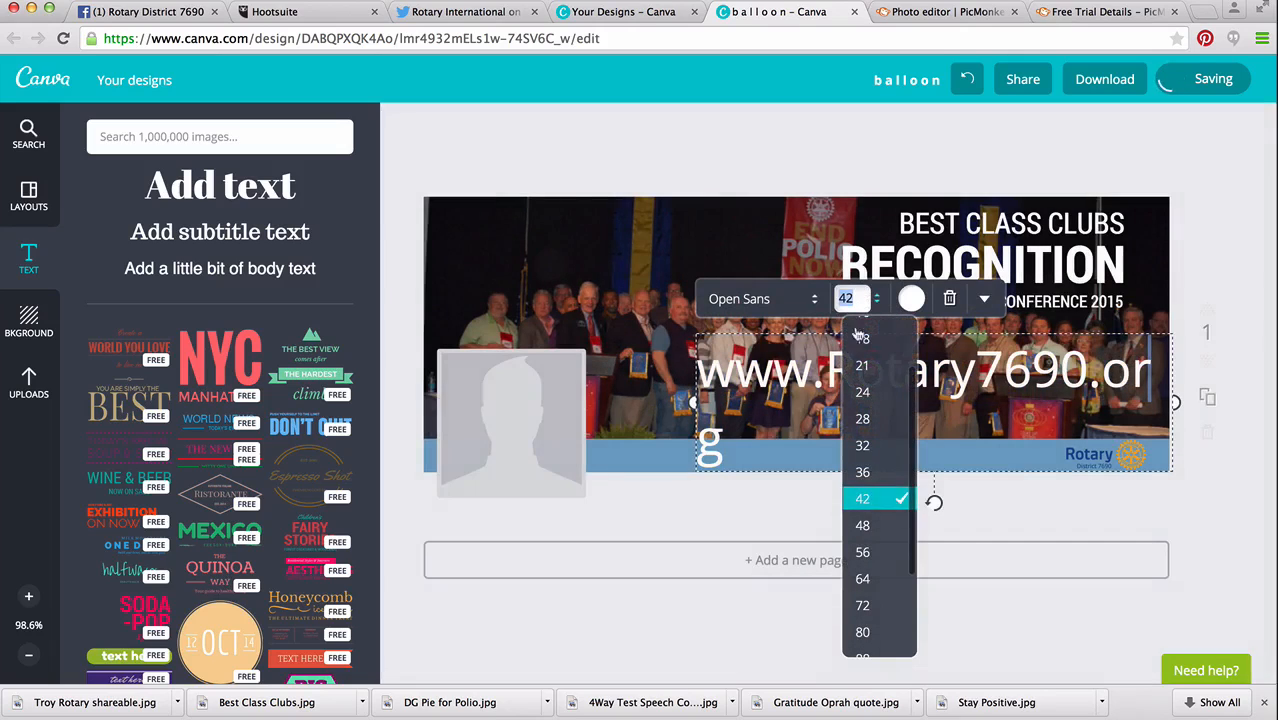
scroll(858, 335, "up", 2)
left_click(860, 338)
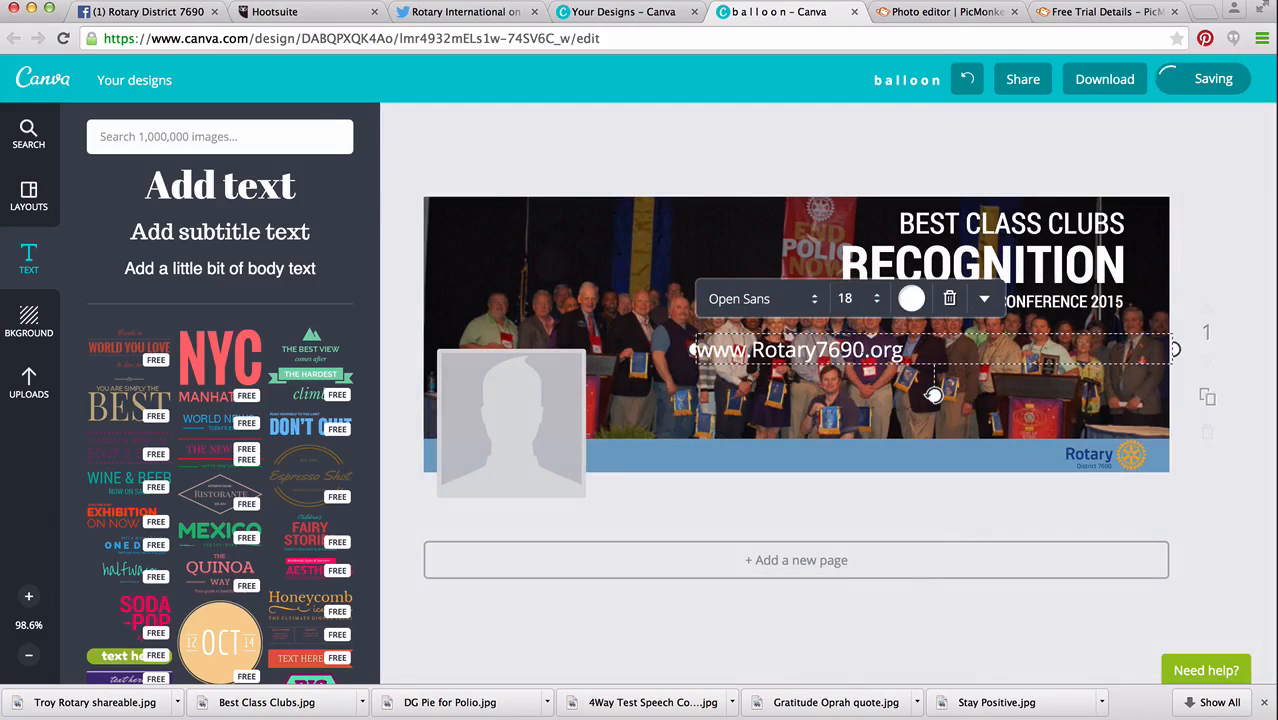
left_click_drag(800, 350, 841, 436)
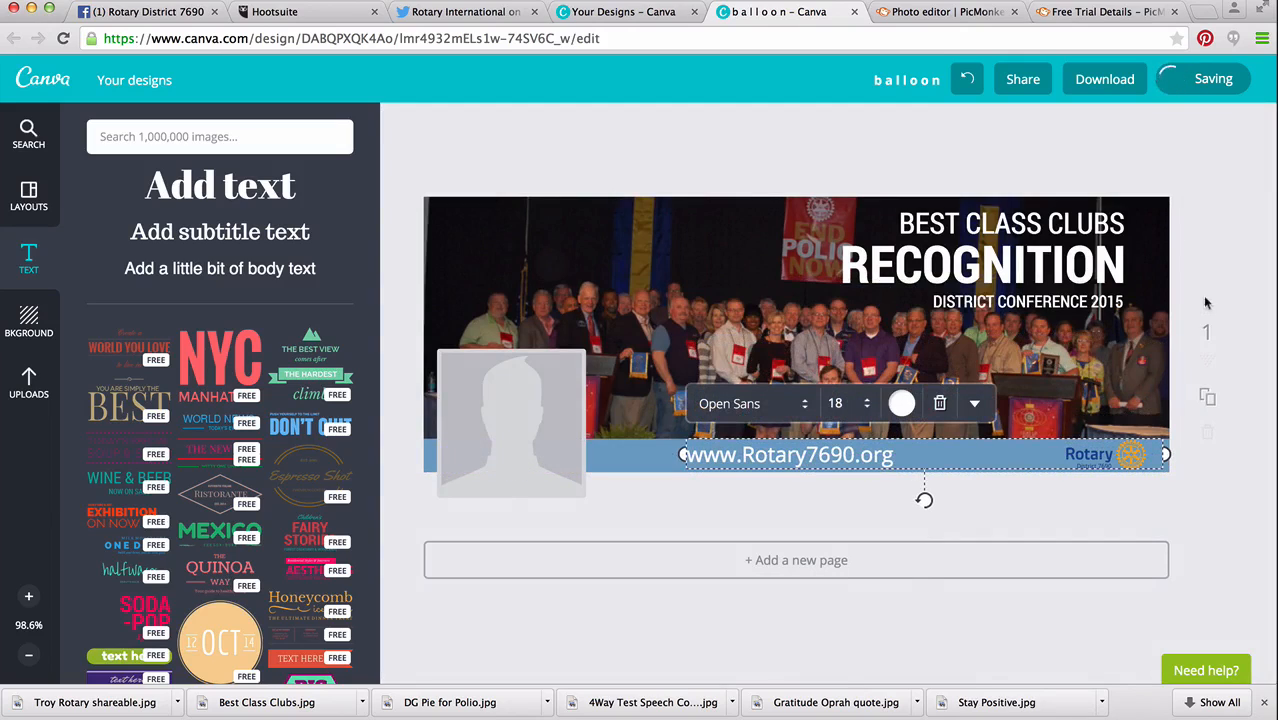
left_click(1232, 243)
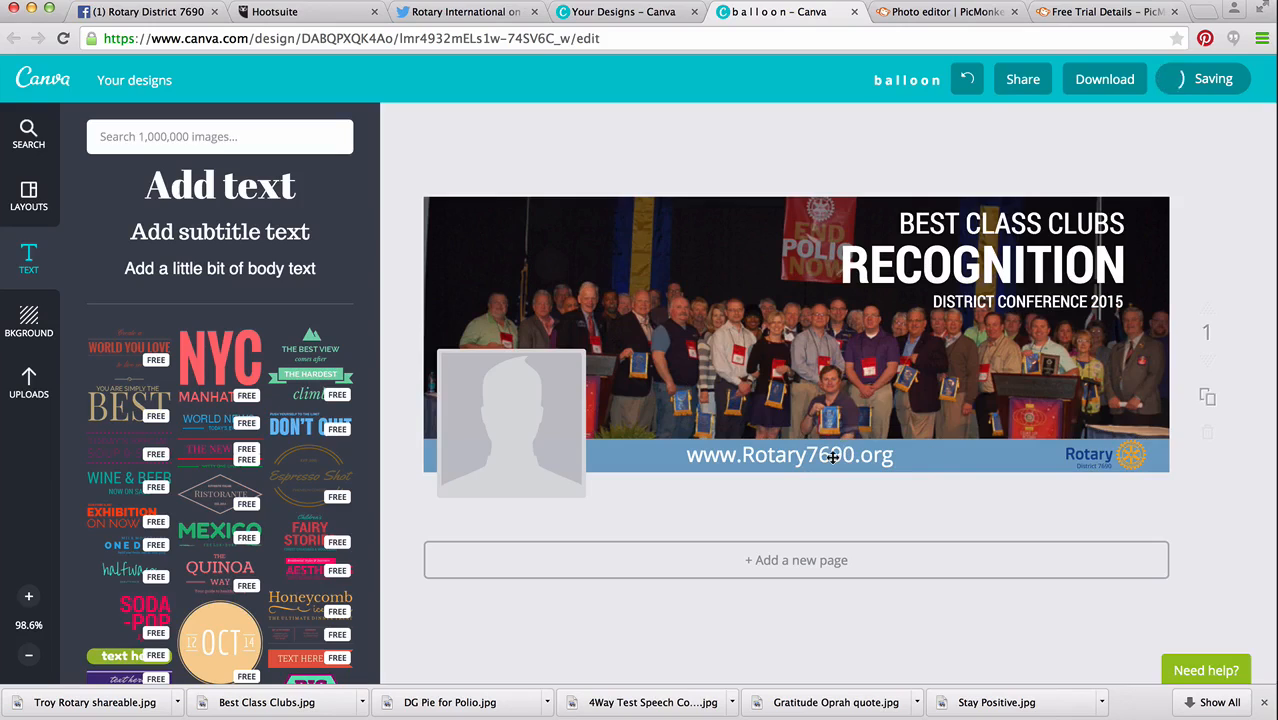
Check on the Rotary District 7690 Facebook page which parts of the cover photo its overlays hide, and return to the Canva design.
left_click(172, 18)
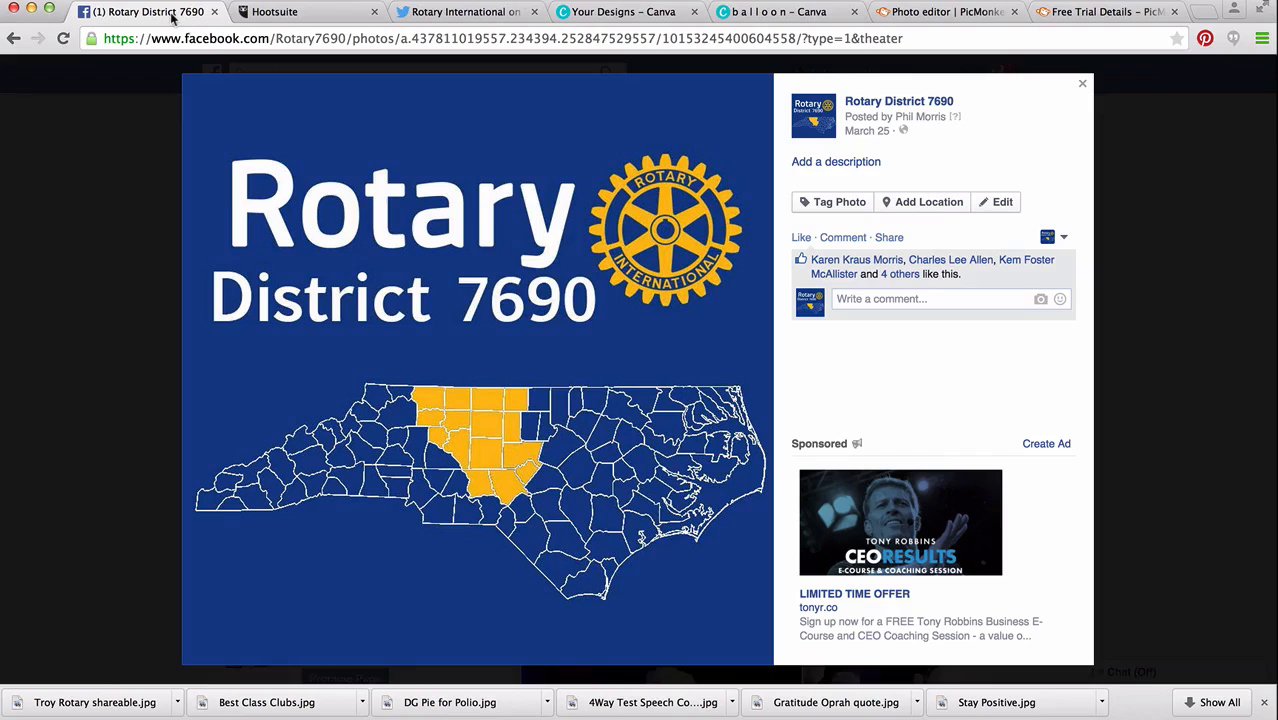
left_click(1085, 86)
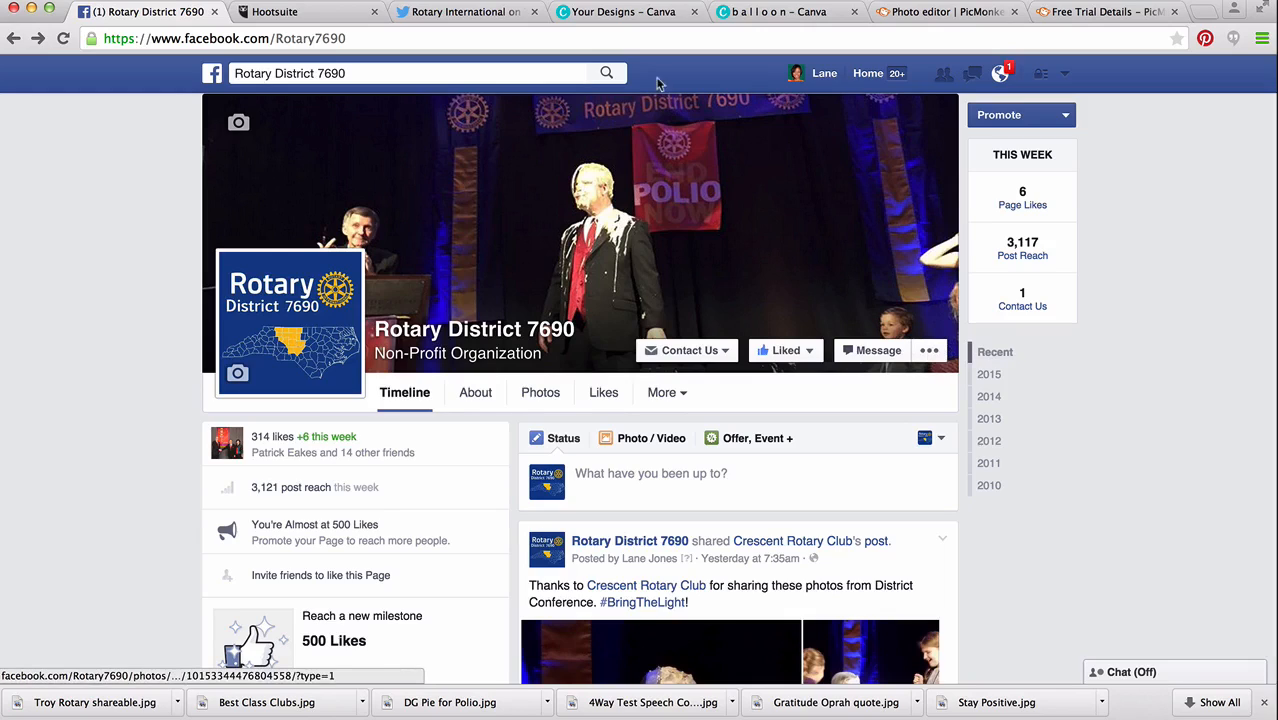
left_click(786, 15)
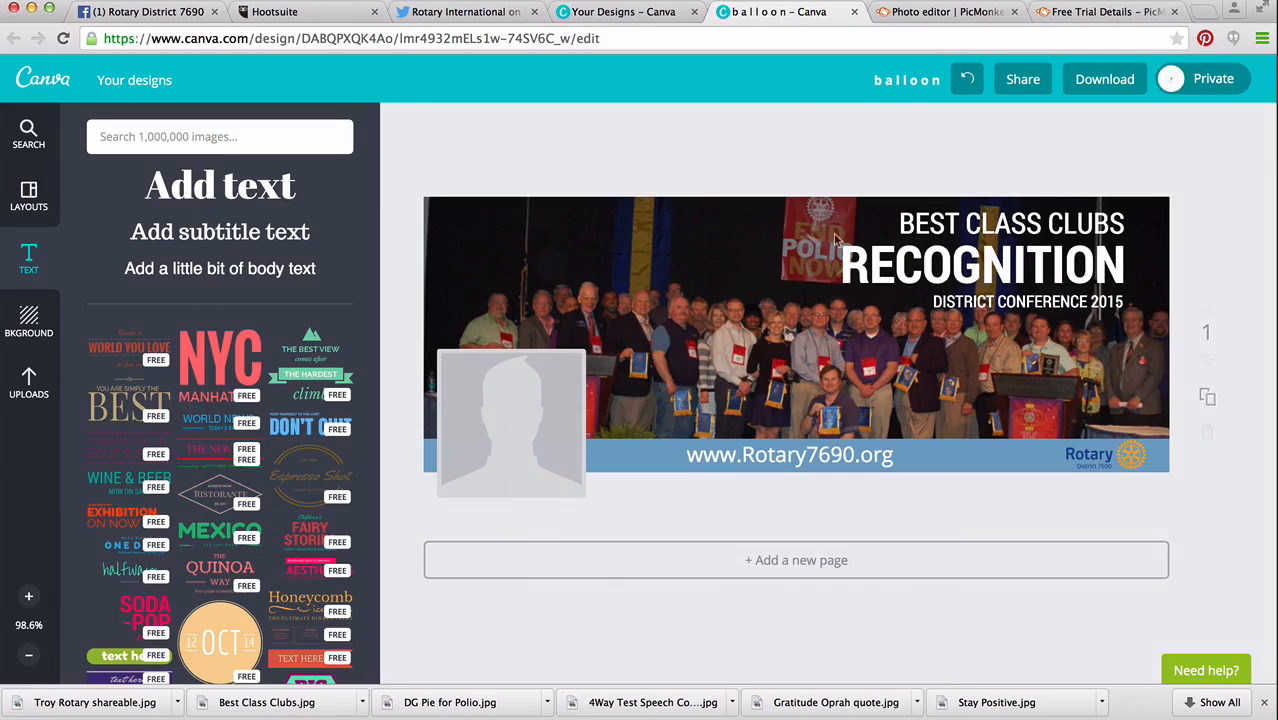
Move the website text and the District 7690 logo from the blue band to the cover's upper left, with the logo before the text.
left_click(1097, 456)
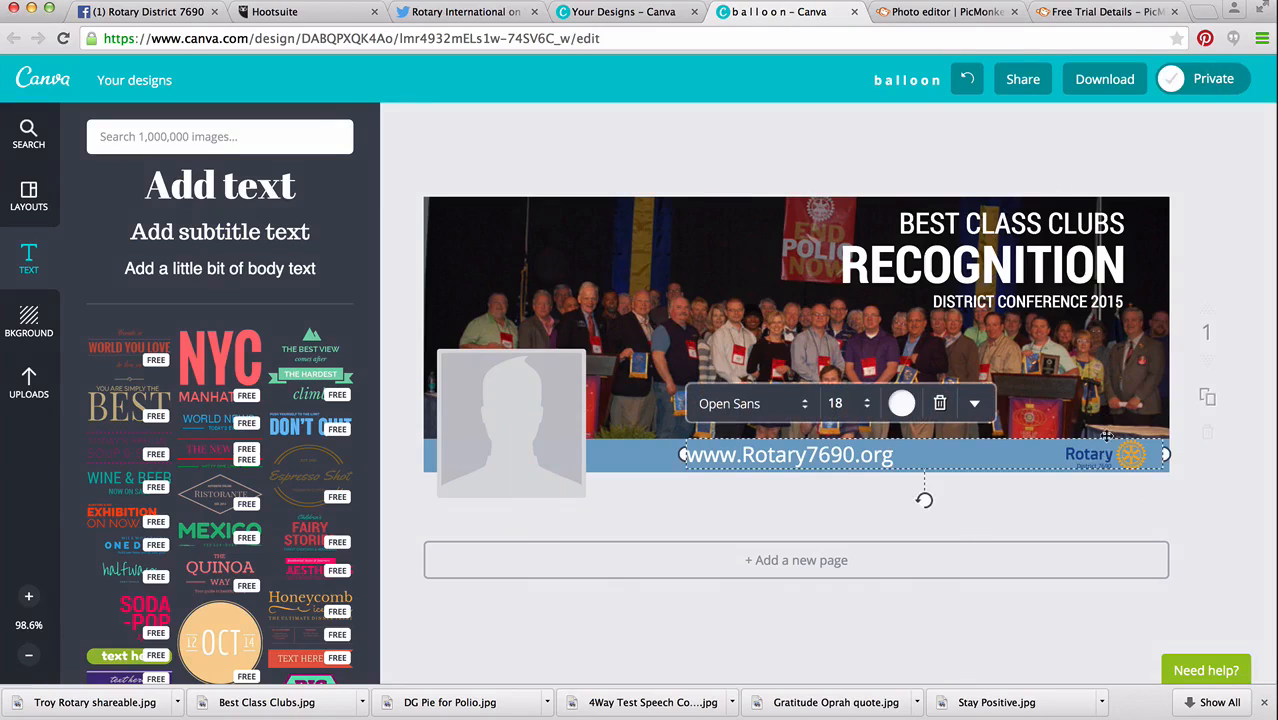
left_click_drag(1083, 438, 908, 205)
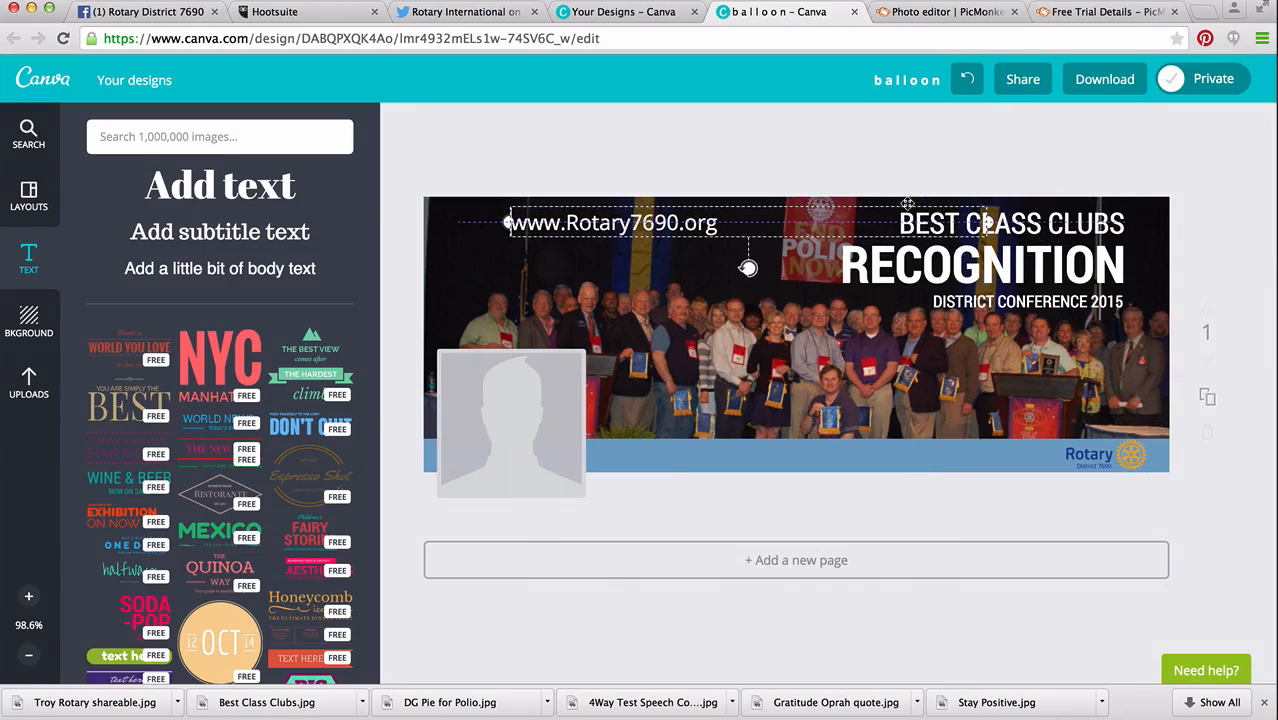
left_click(1085, 463)
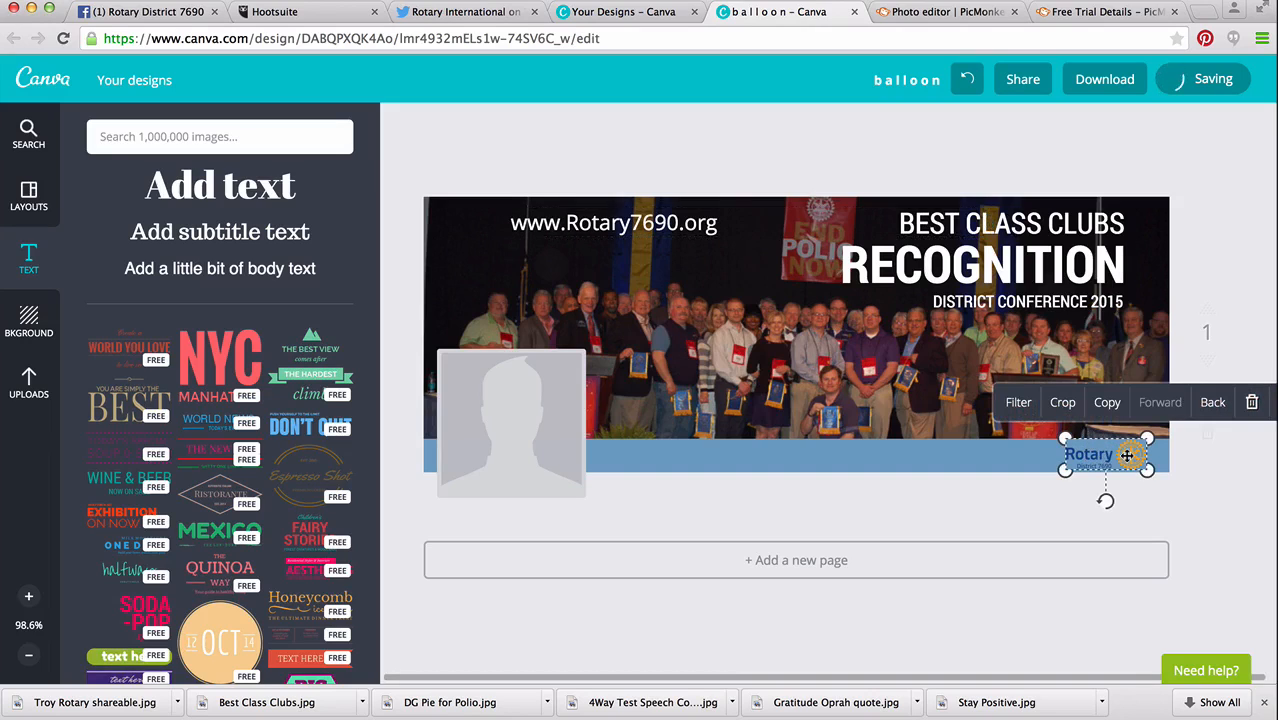
left_click_drag(1127, 455, 478, 265)
Nudge the website text right to leave a clear gap between it and the Rotary logo.
left_click(583, 222)
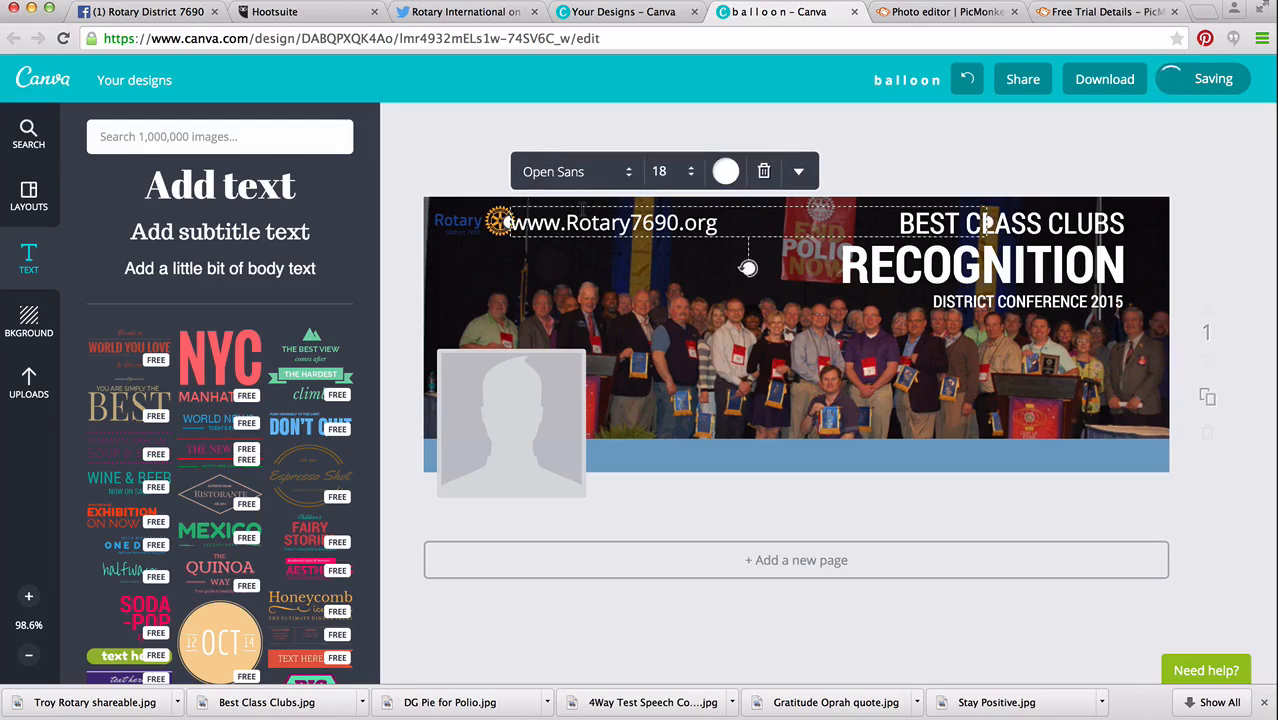
key("Down")
key("Up")
key("Up")
key("Right")
key("Right")
key("Right")
key("Right")
key("Right")
key("Right")
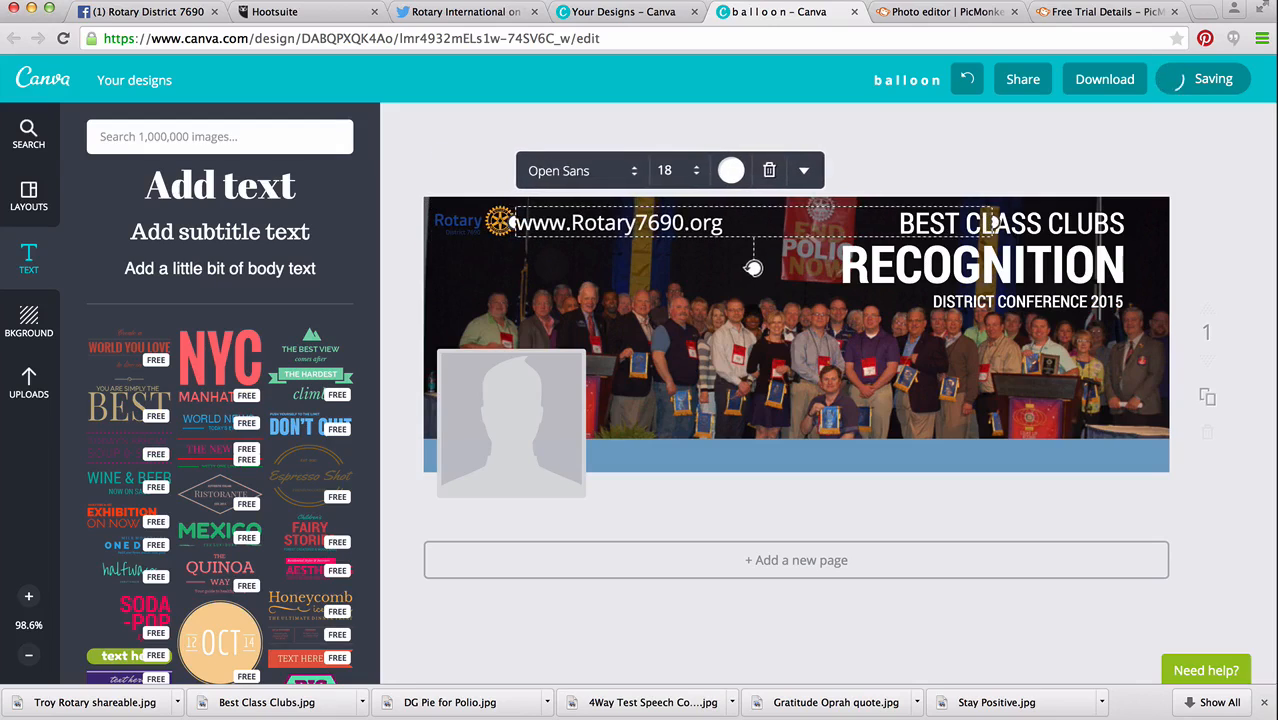
key("Right")
key("Right")
key("Right")
key("Right")
key("Right")
key("Right")
key("Right")
key("Right")
key("Right")
key("Right")
key("Right")
key("Right")
key("Right")
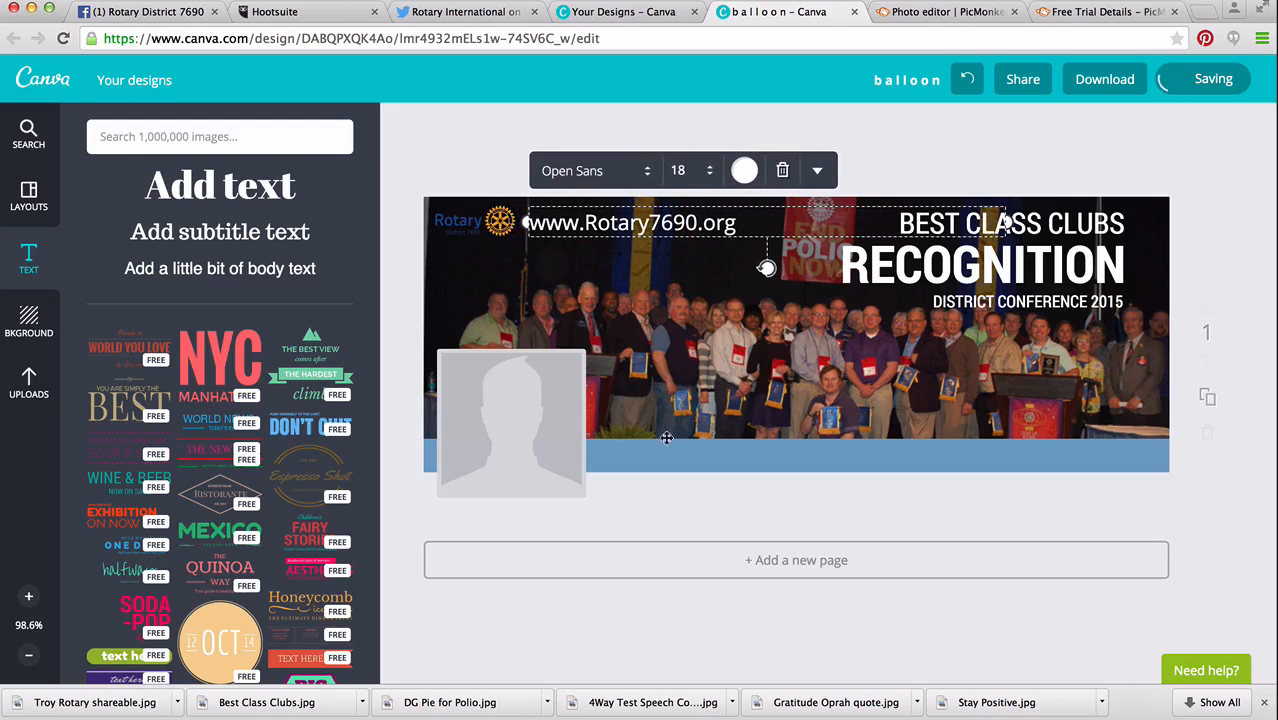
Move the blue band to the cover's top edge and the website text to the band's right end.
left_click(662, 456)
left_click_drag(662, 456, 650, 216)
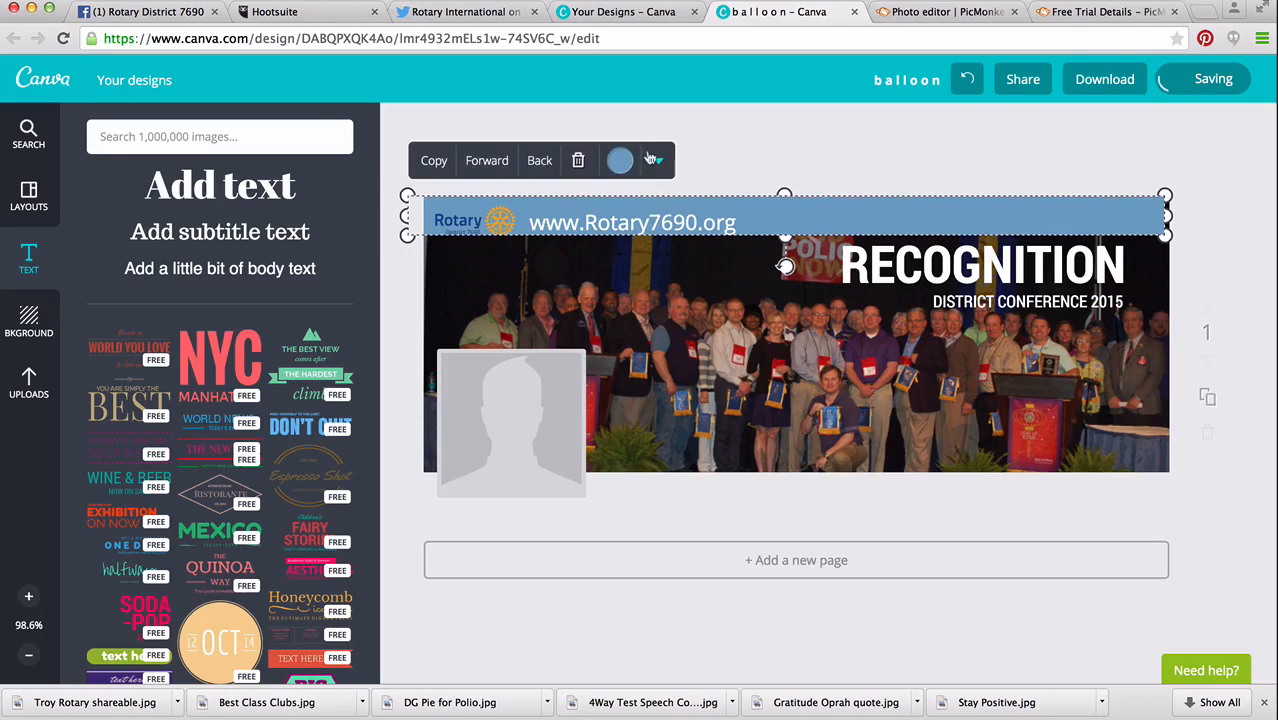
left_click(701, 220)
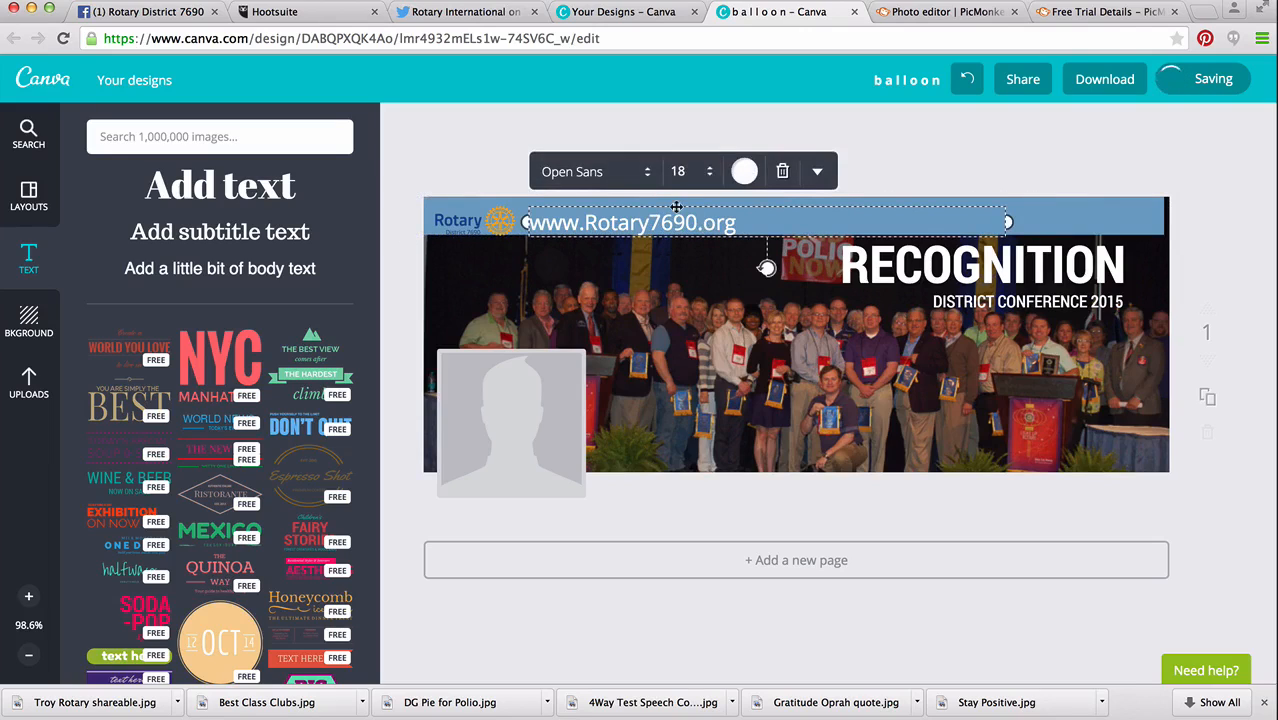
left_click_drag(676, 204, 1096, 206)
Nudge the blue band right until it reaches the cover's right edge.
left_click(850, 205)
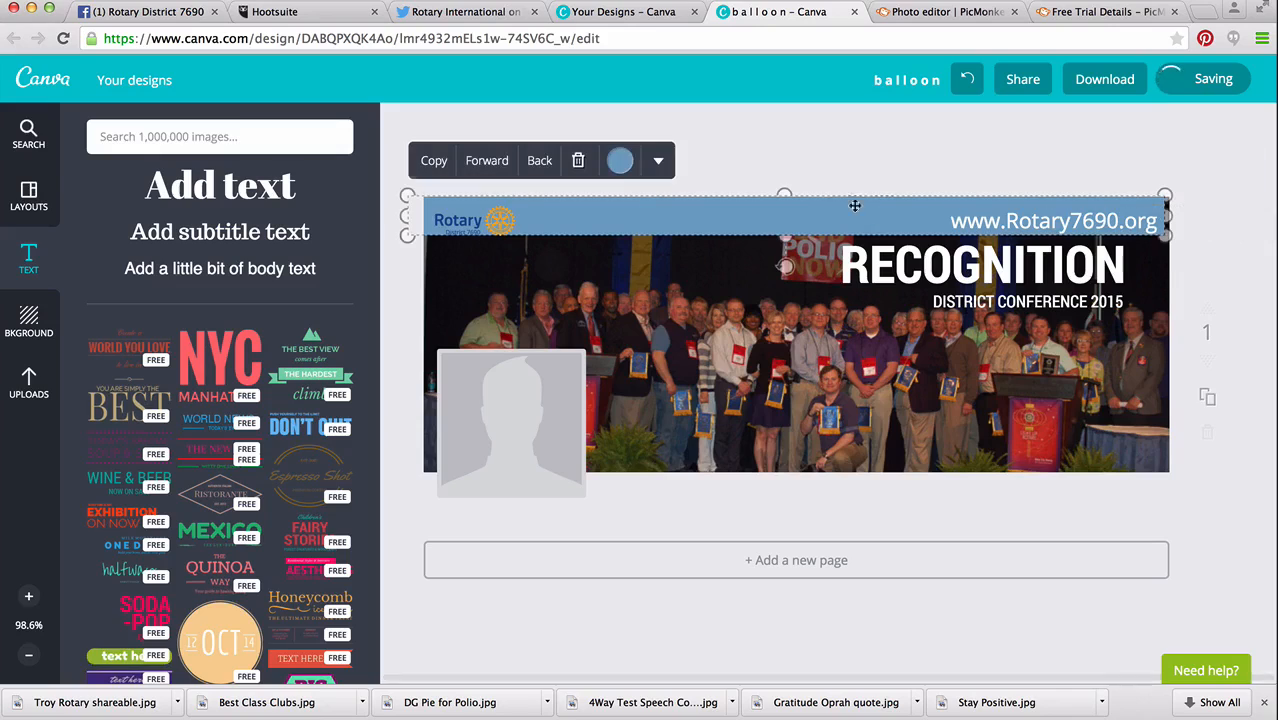
key("Right")
key("Right")
key("Right")
key("Right")
key("Right")
key("Right")
key("Right")
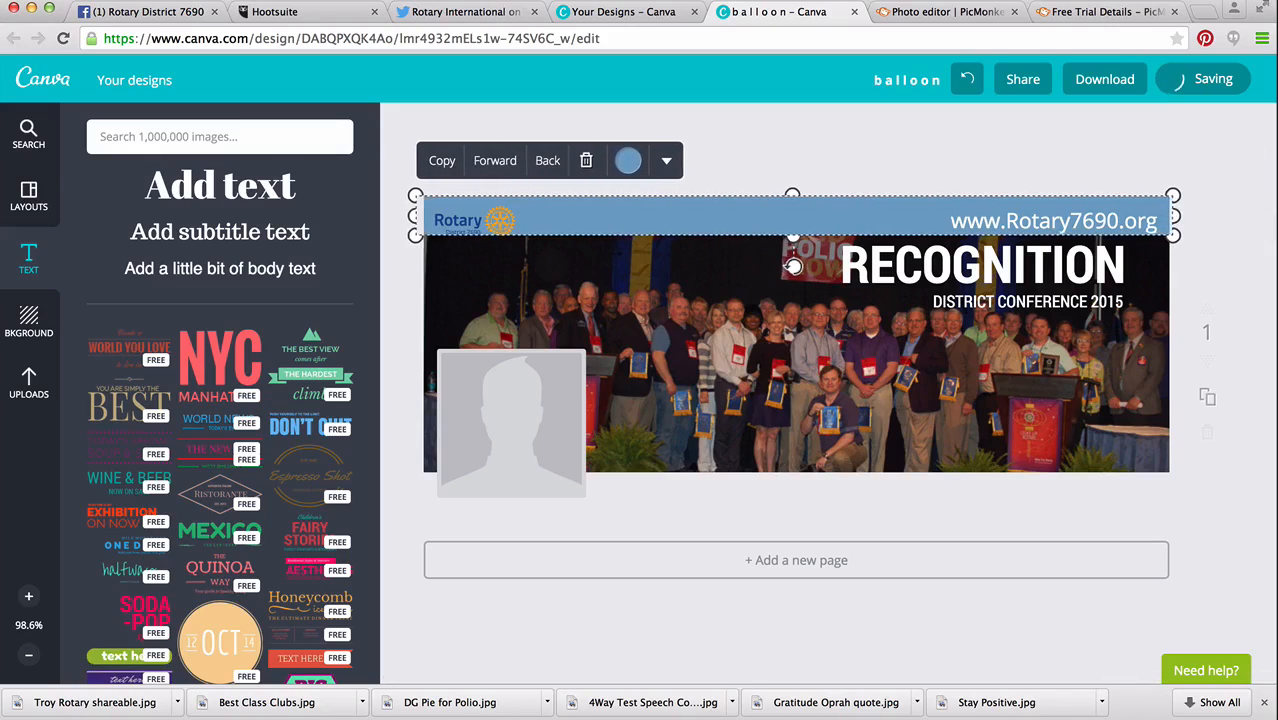
Nudge the website text up on the blue band and set its size to 14.
left_click(1012, 217)
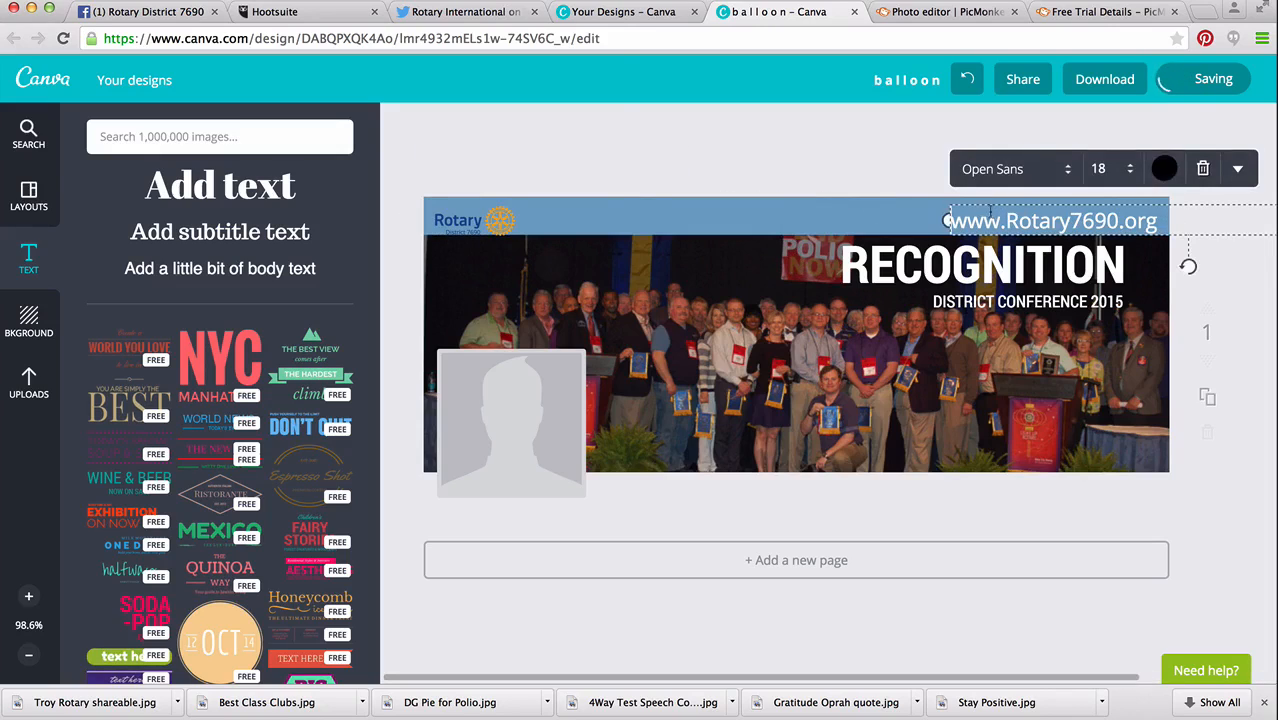
key("Up")
key("Up")
key("Up")
key("Up")
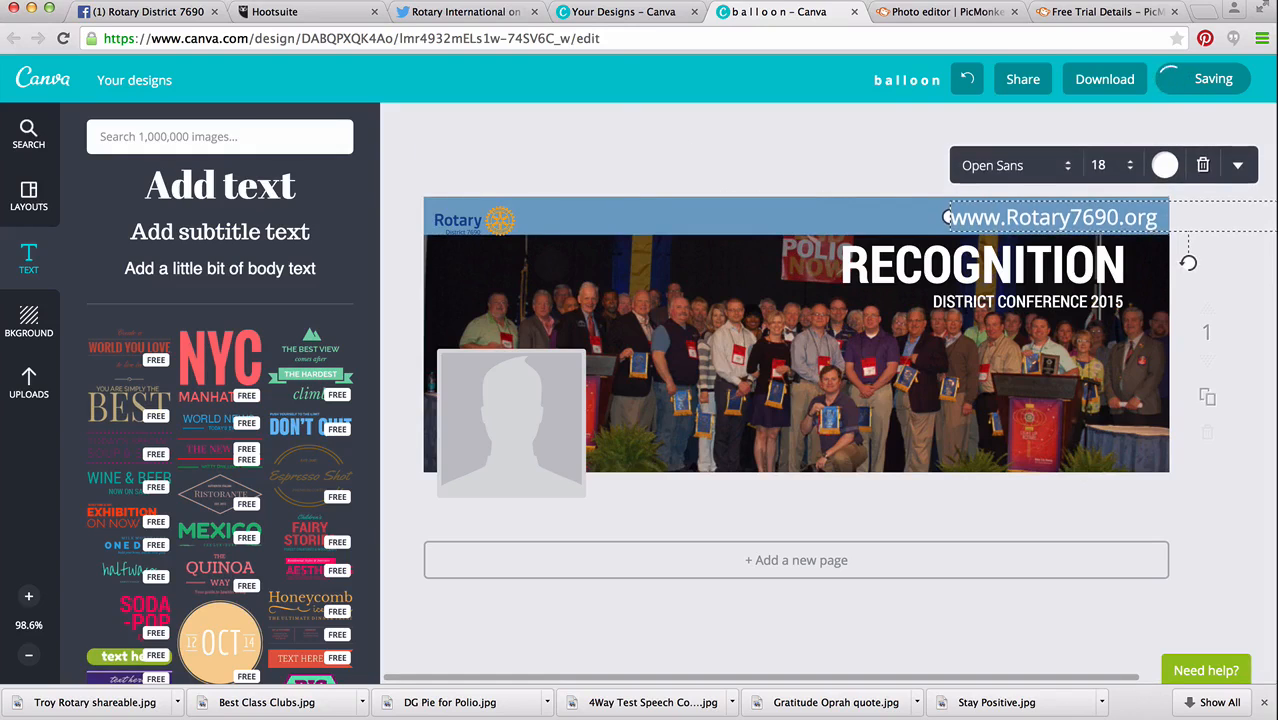
left_click(1098, 164)
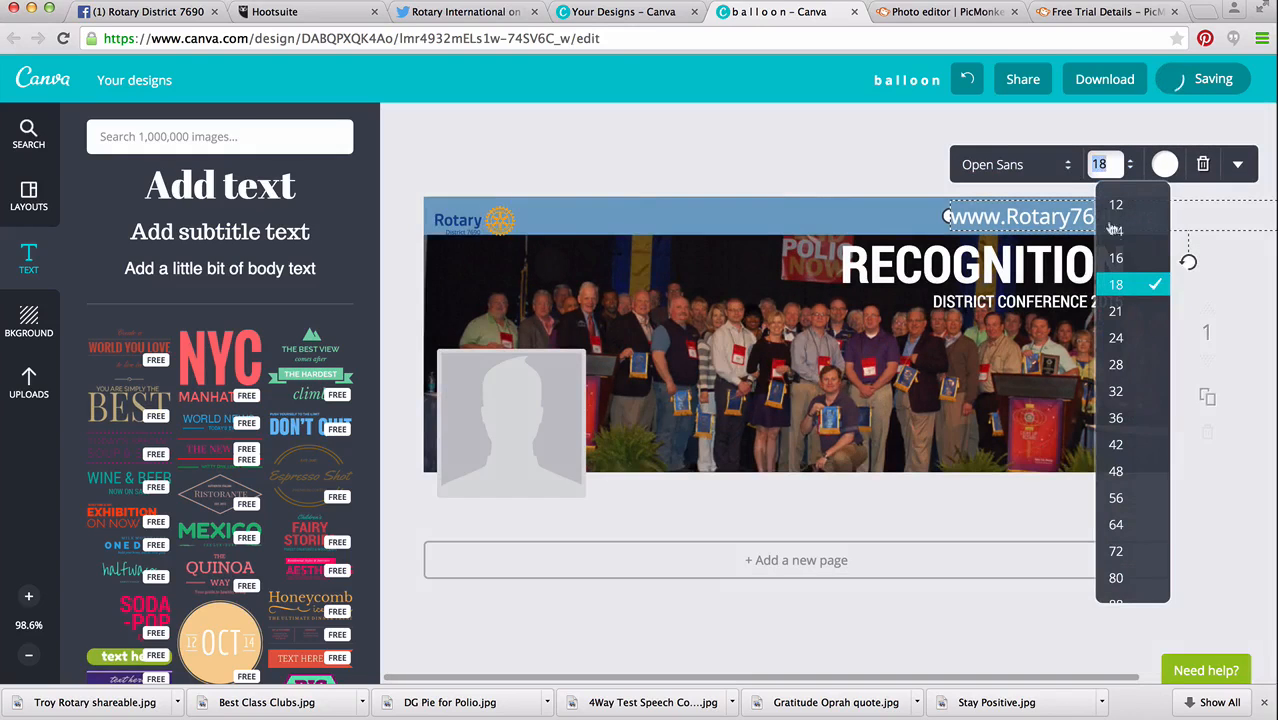
left_click(1112, 206)
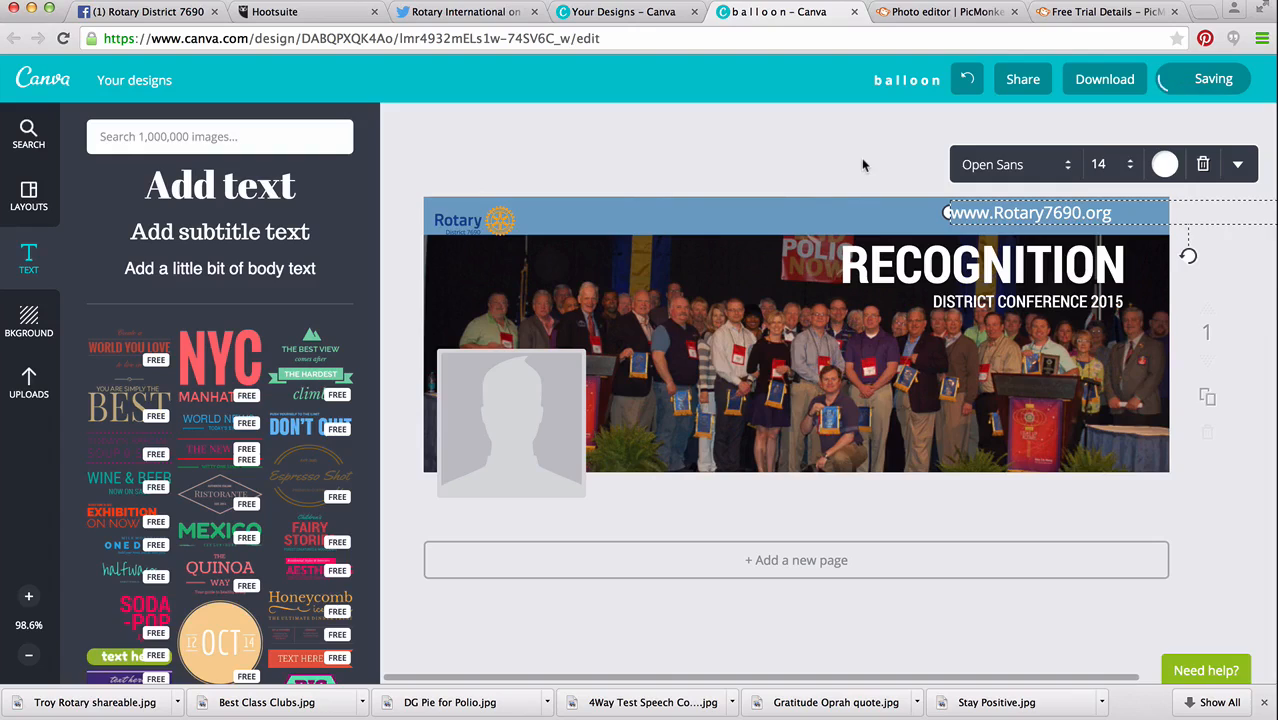
left_click(861, 160)
Nudge the Rotary District 7690 logo up so it sits within the blue band.
left_click(479, 219)
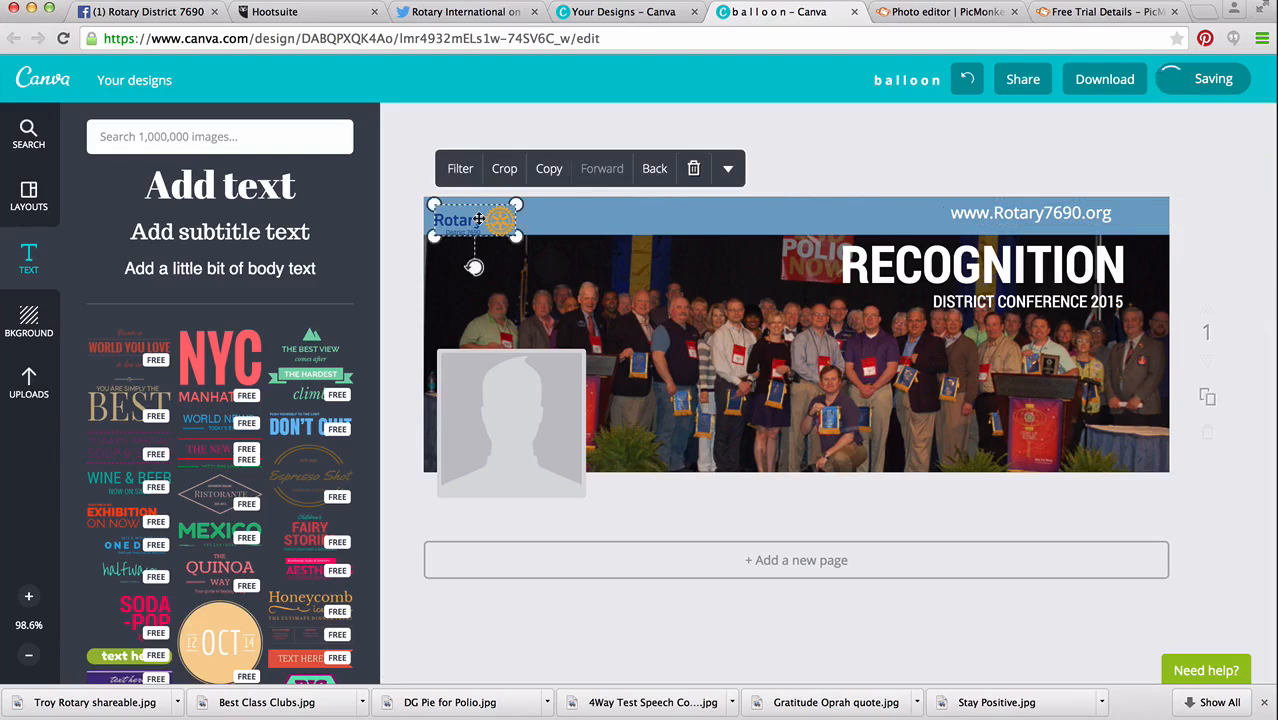
key("Up")
key("Up")
key("Up")
key("Up")
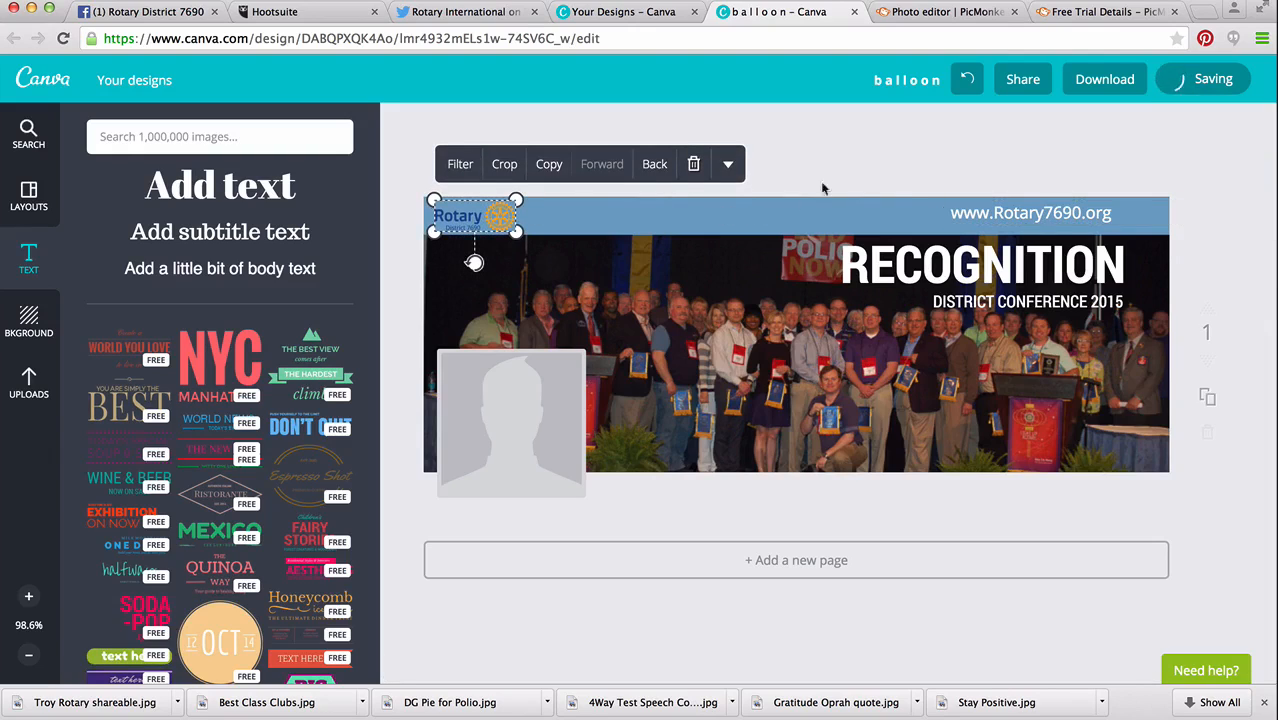
left_click(949, 170)
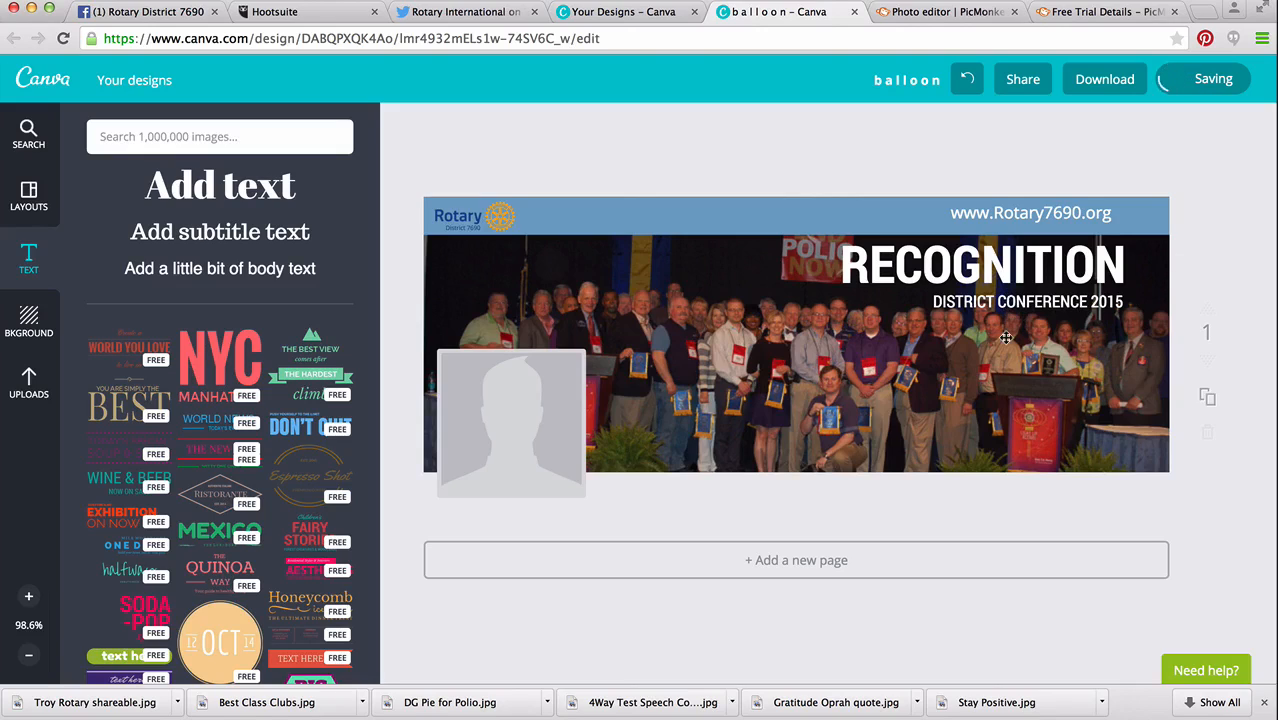
left_click(982, 220)
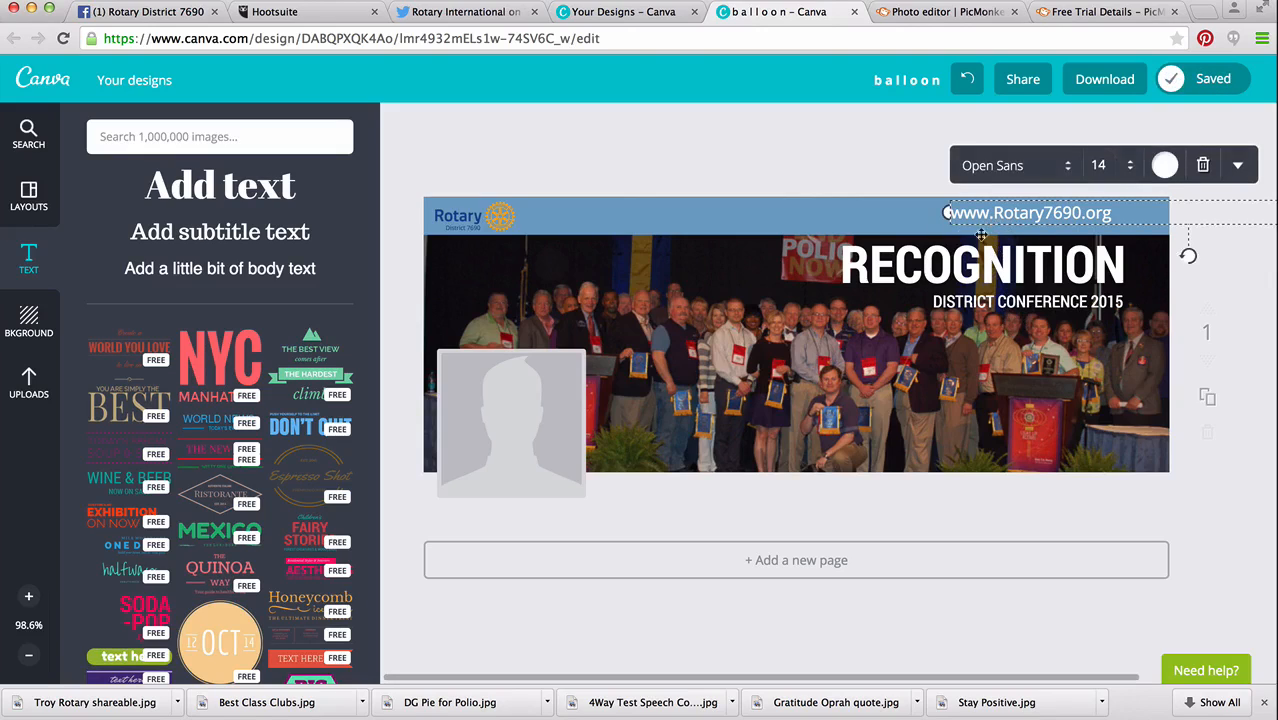
left_click(882, 221)
left_click(923, 260)
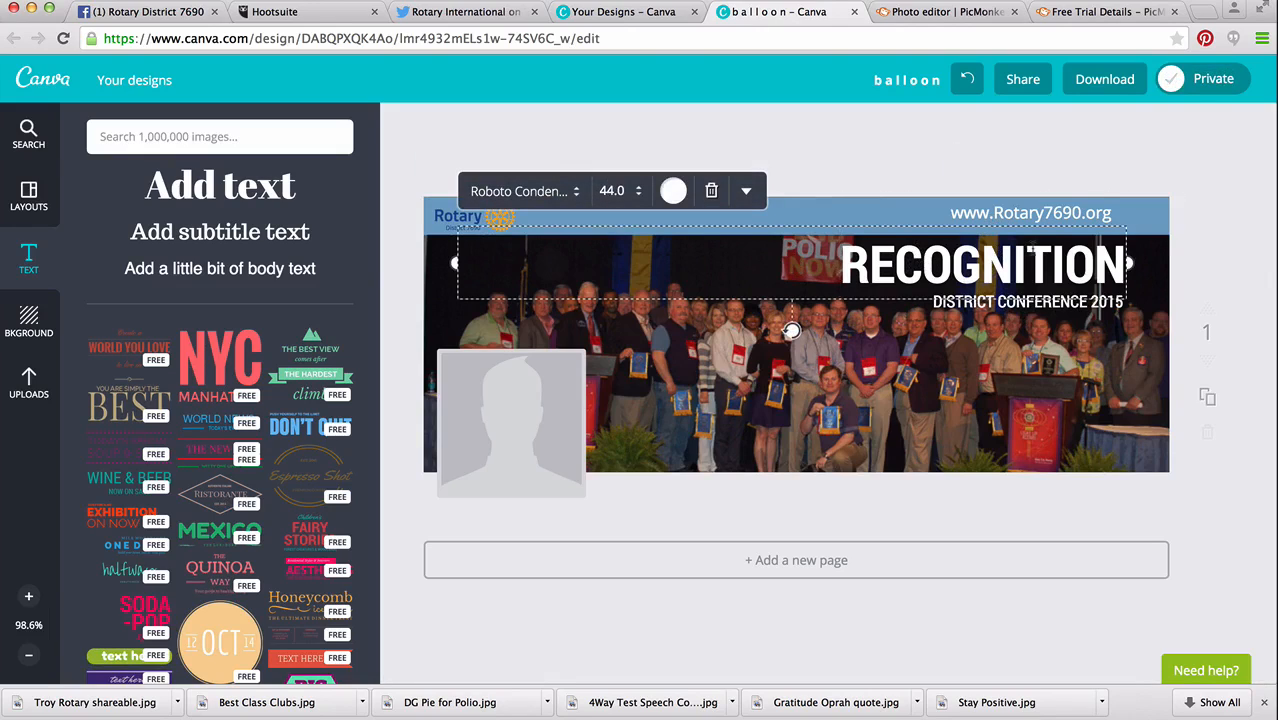
left_click(1182, 154)
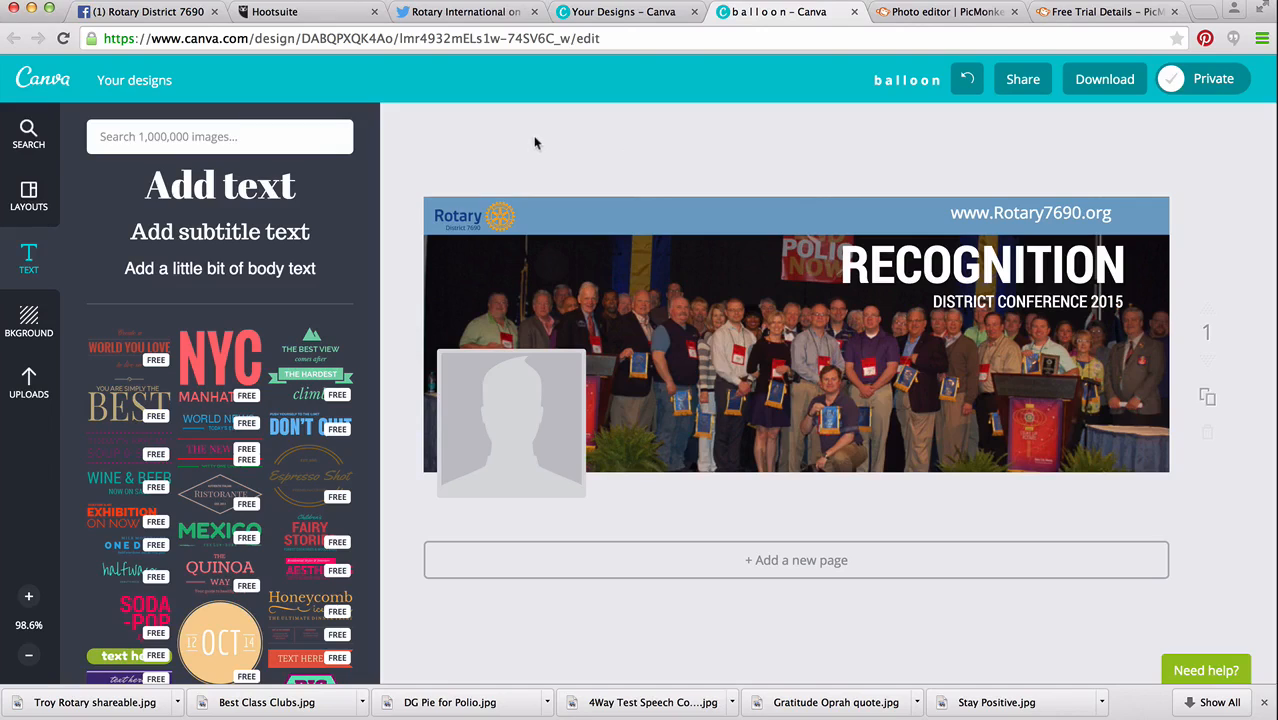
Rename the design as FB Cover Photo Example.
left_click(920, 81)
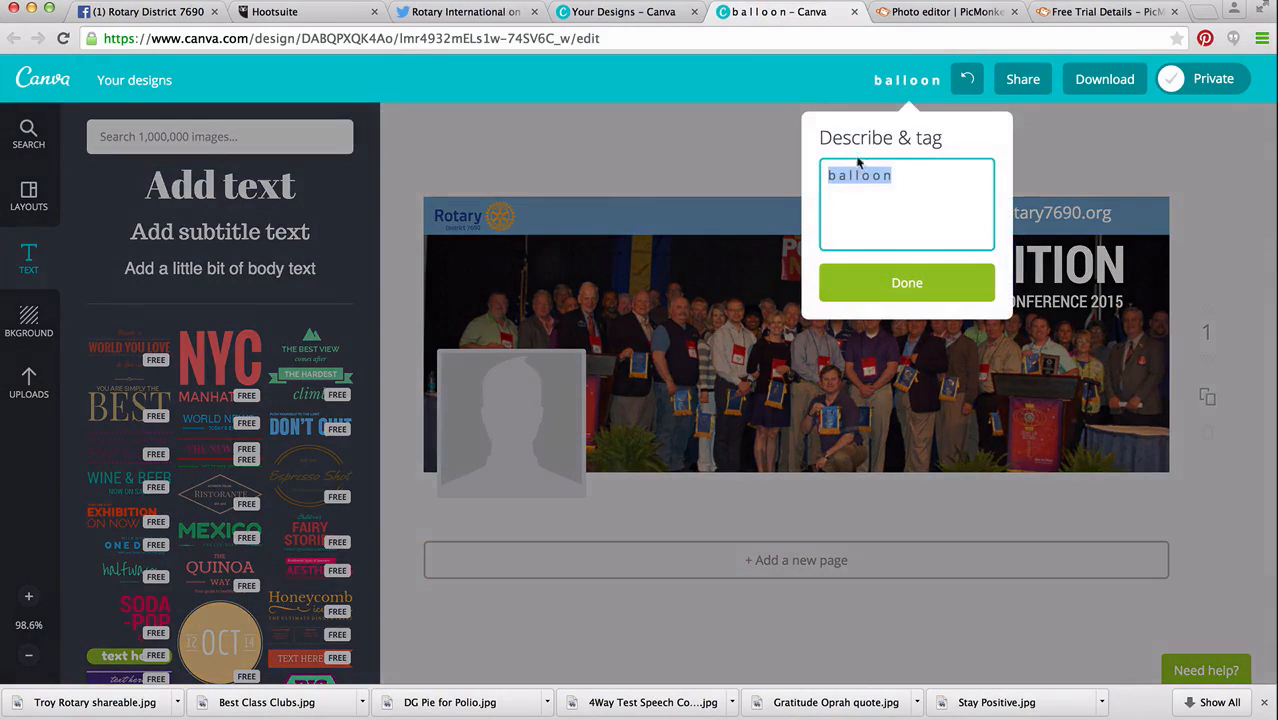
type("FB C")
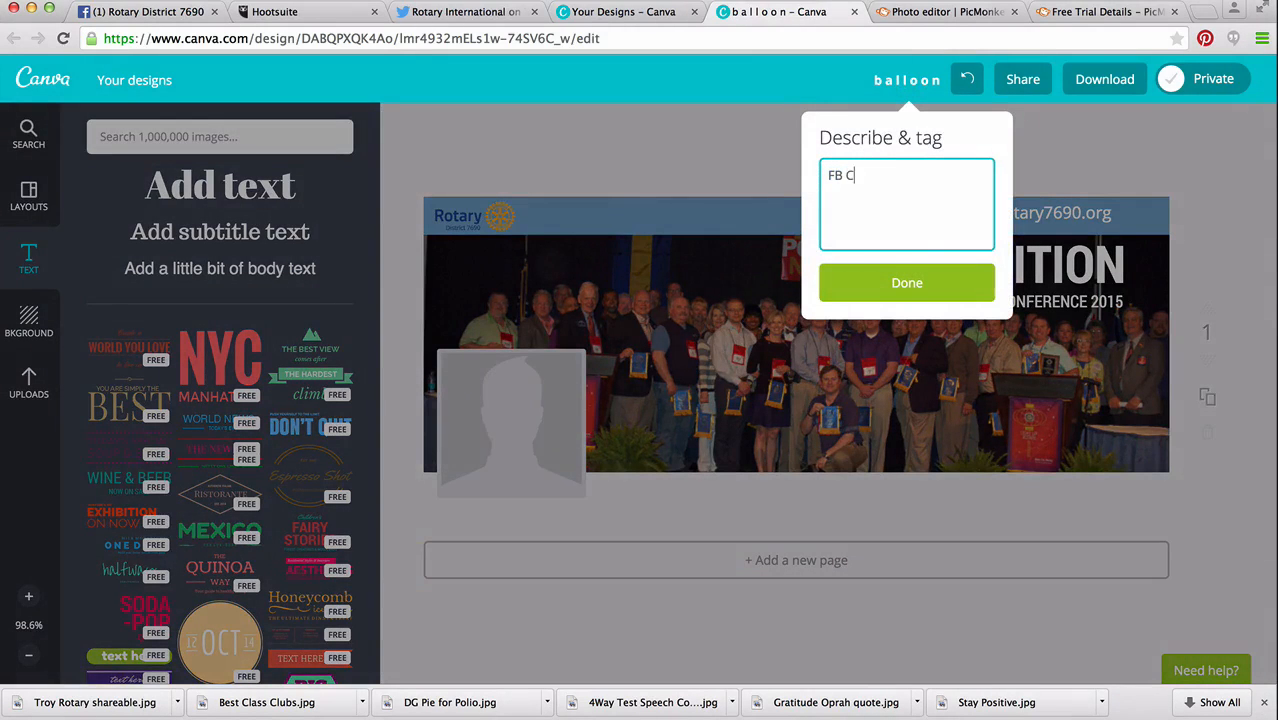
type("over Photo Example")
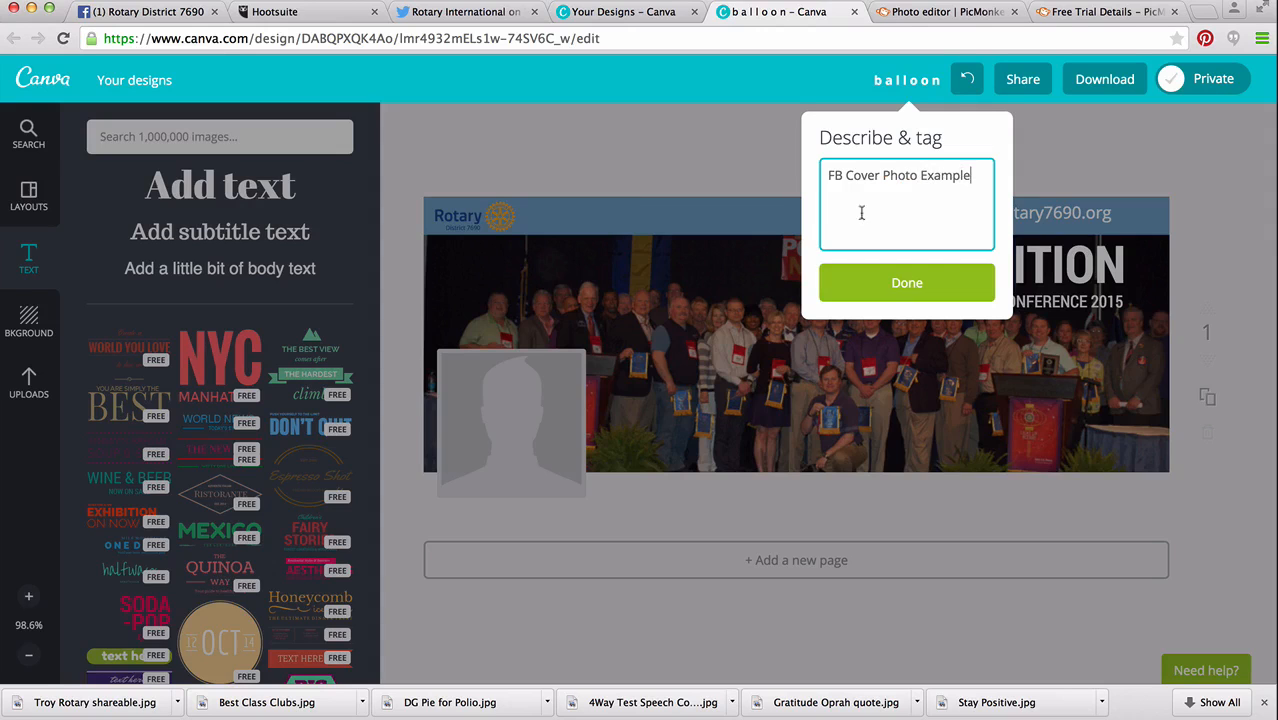
left_click(876, 280)
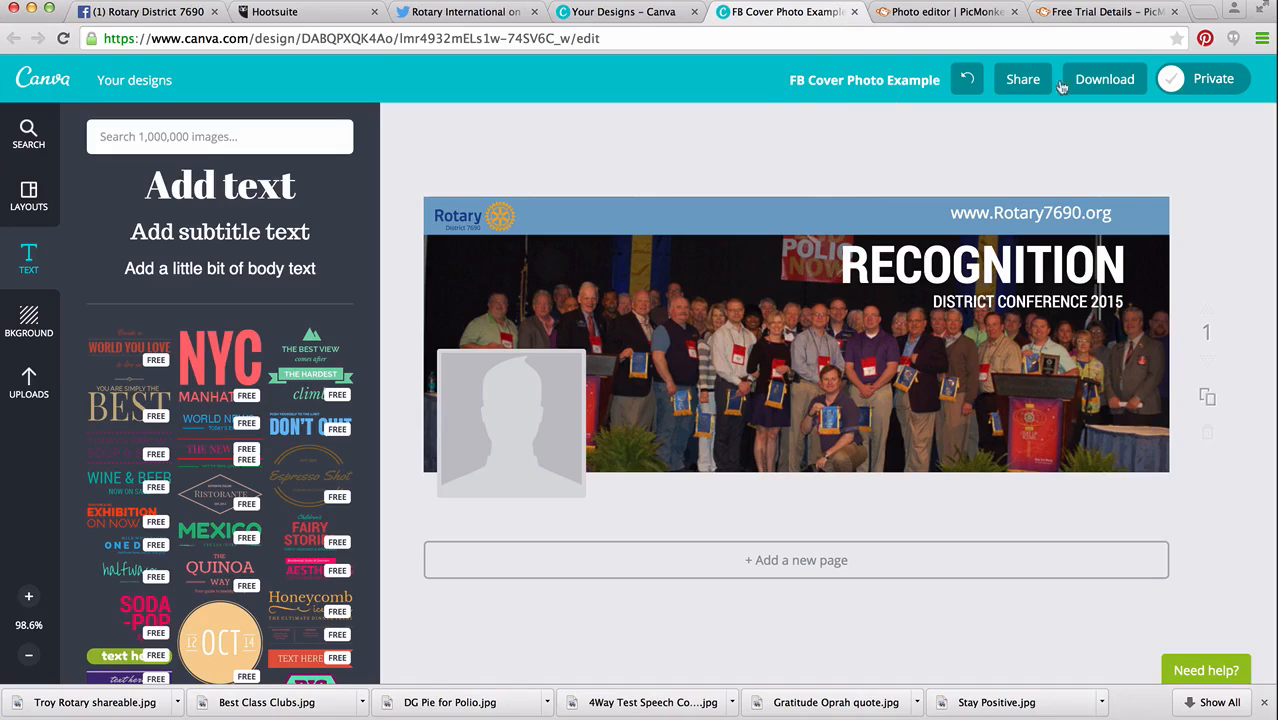
Download the design as an image, save it as FB Cover Photo Example.jpg and dismiss the sharing message.
left_click(1106, 82)
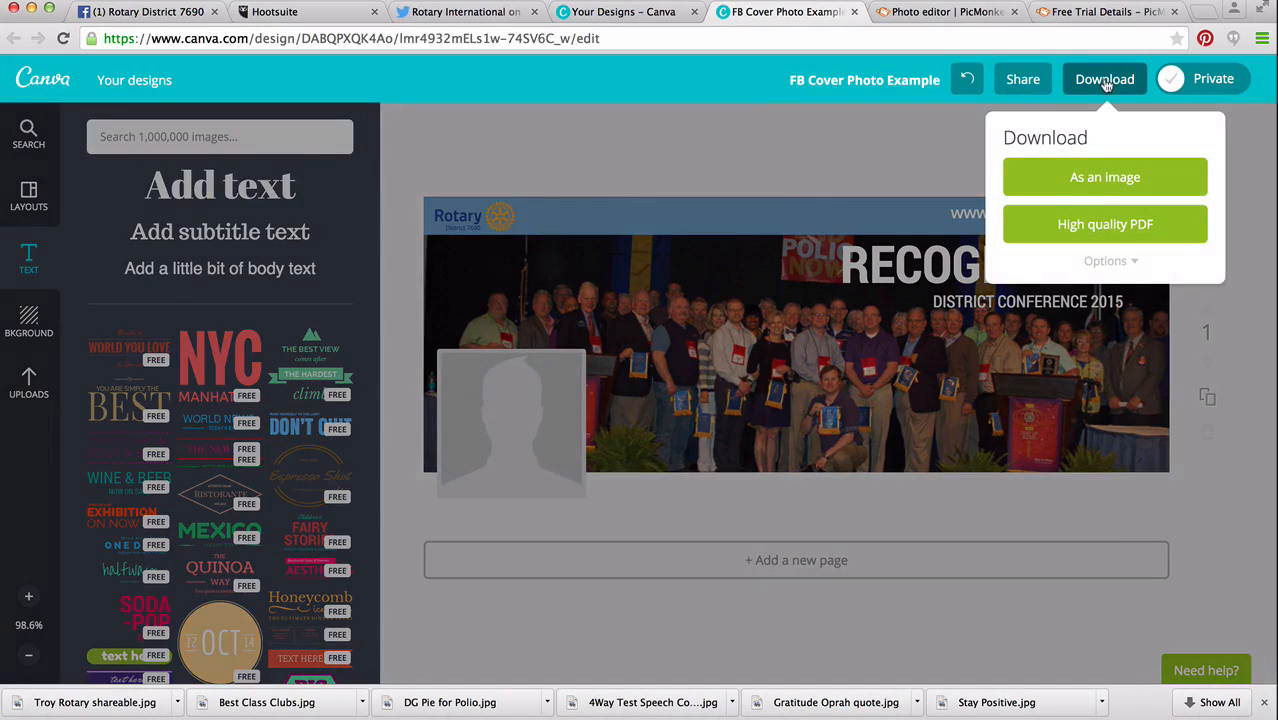
left_click(1096, 176)
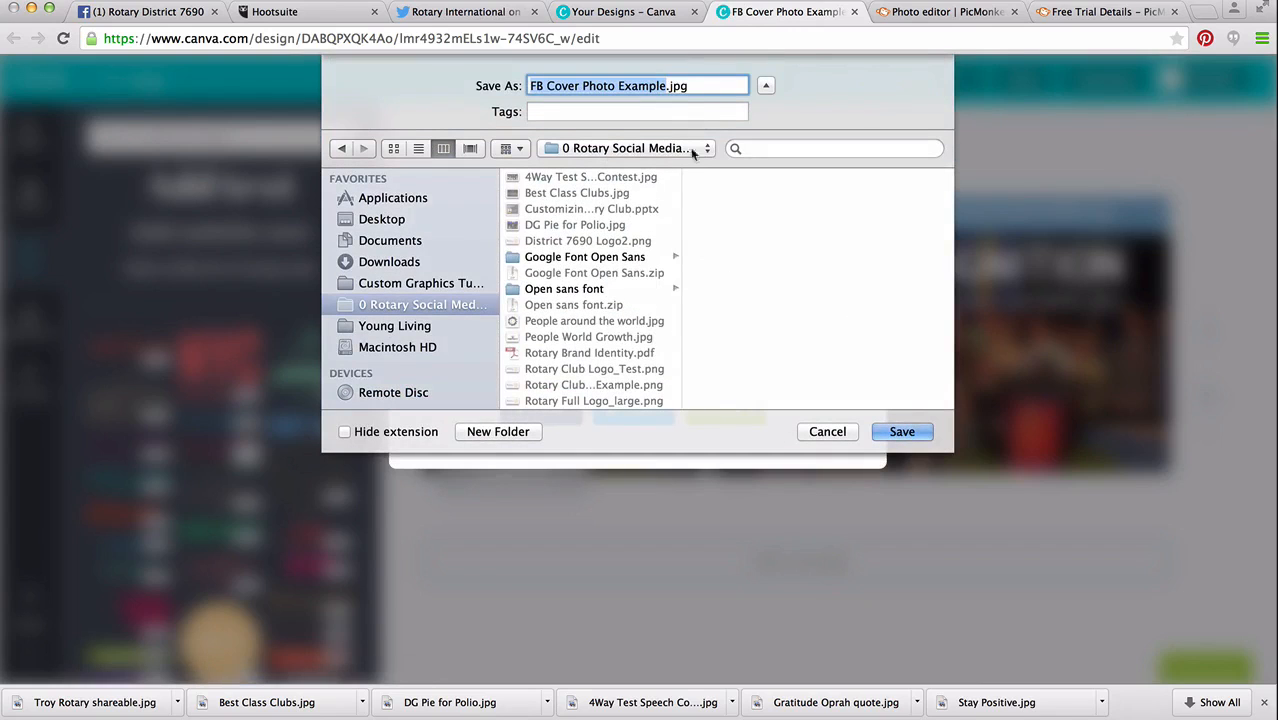
left_click(899, 432)
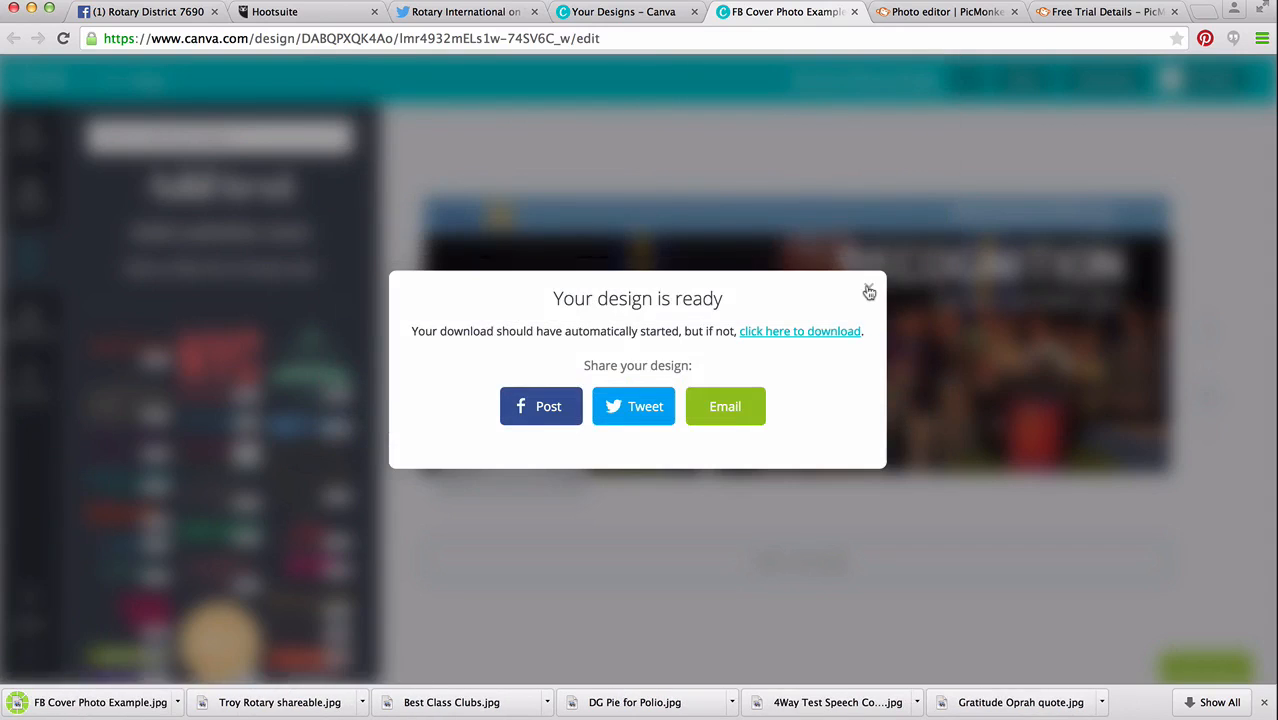
left_click(869, 291)
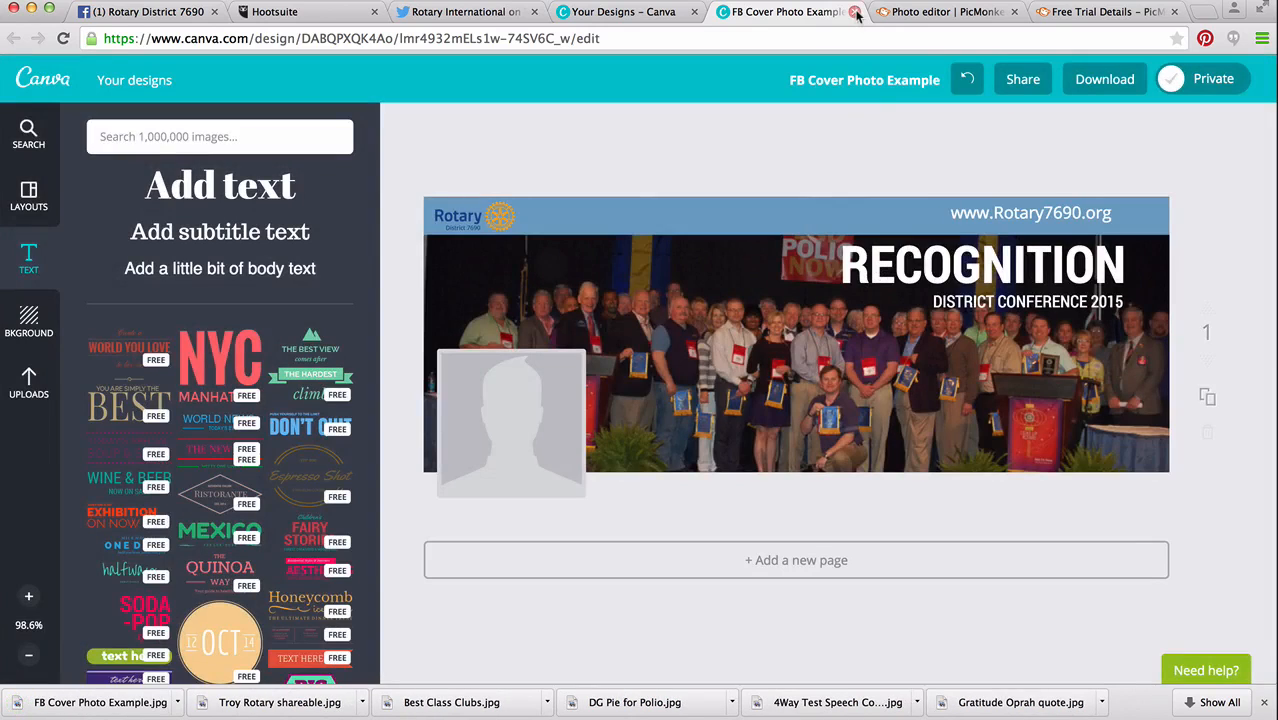
Close the cover design and reload the overview of all Canva designs.
left_click(855, 12)
left_click(662, 12)
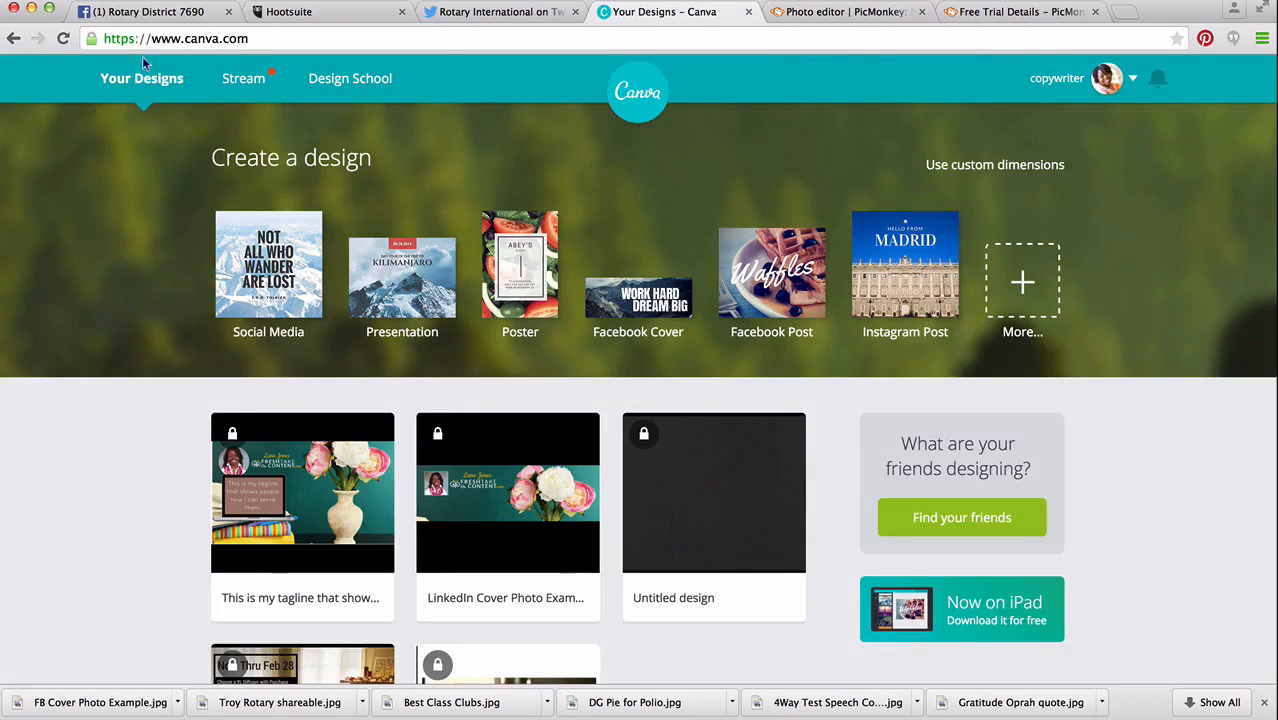
left_click(63, 39)
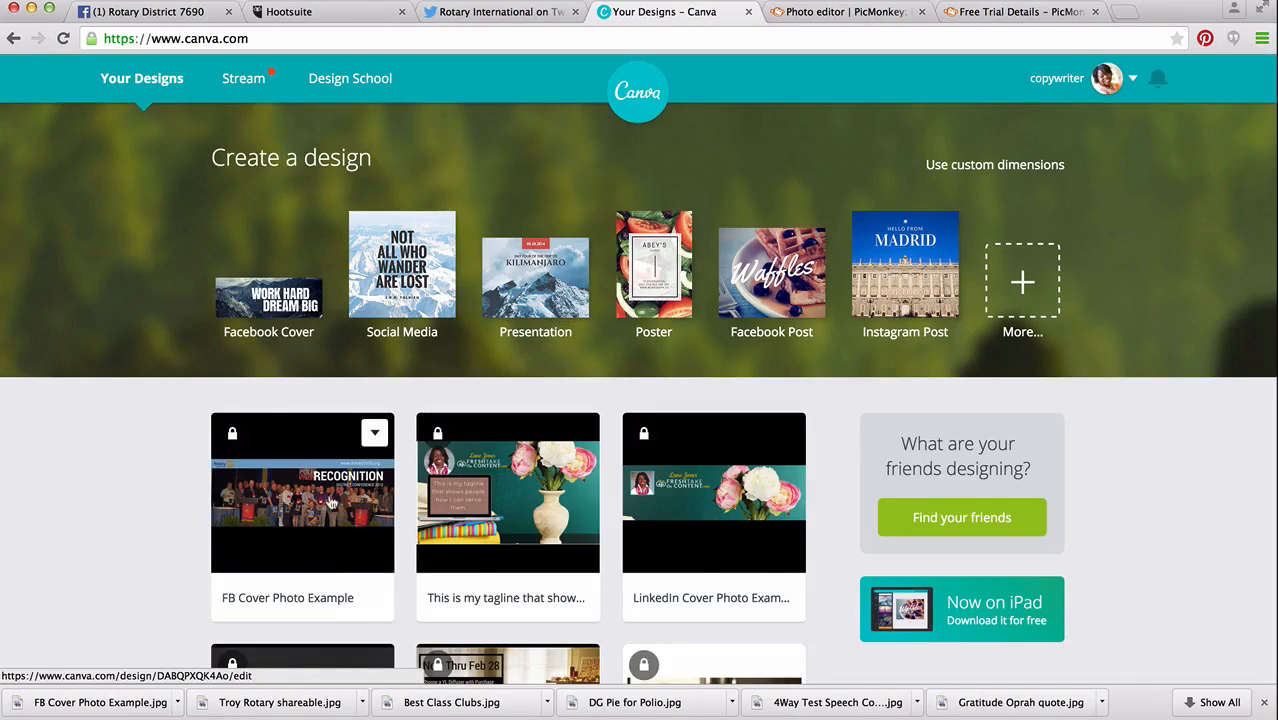
Make a copy of the FB Cover Photo Example design and open the copy for editing.
left_click(376, 437)
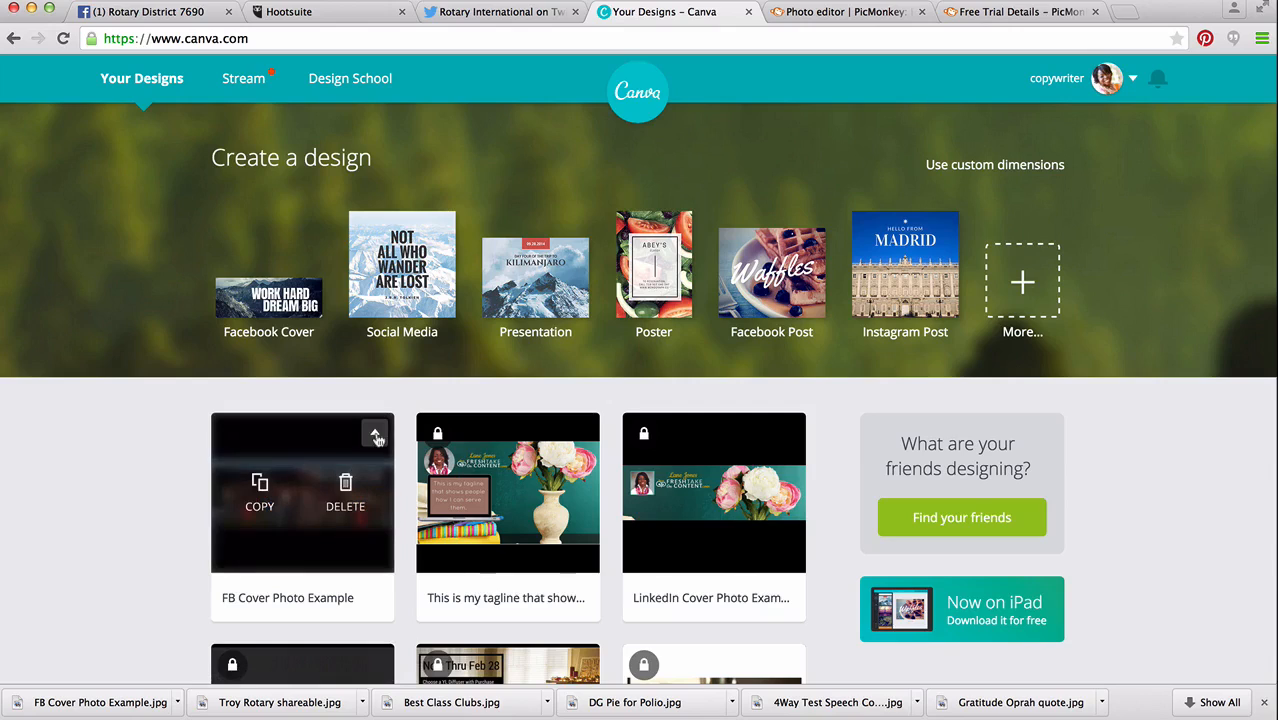
left_click(259, 484)
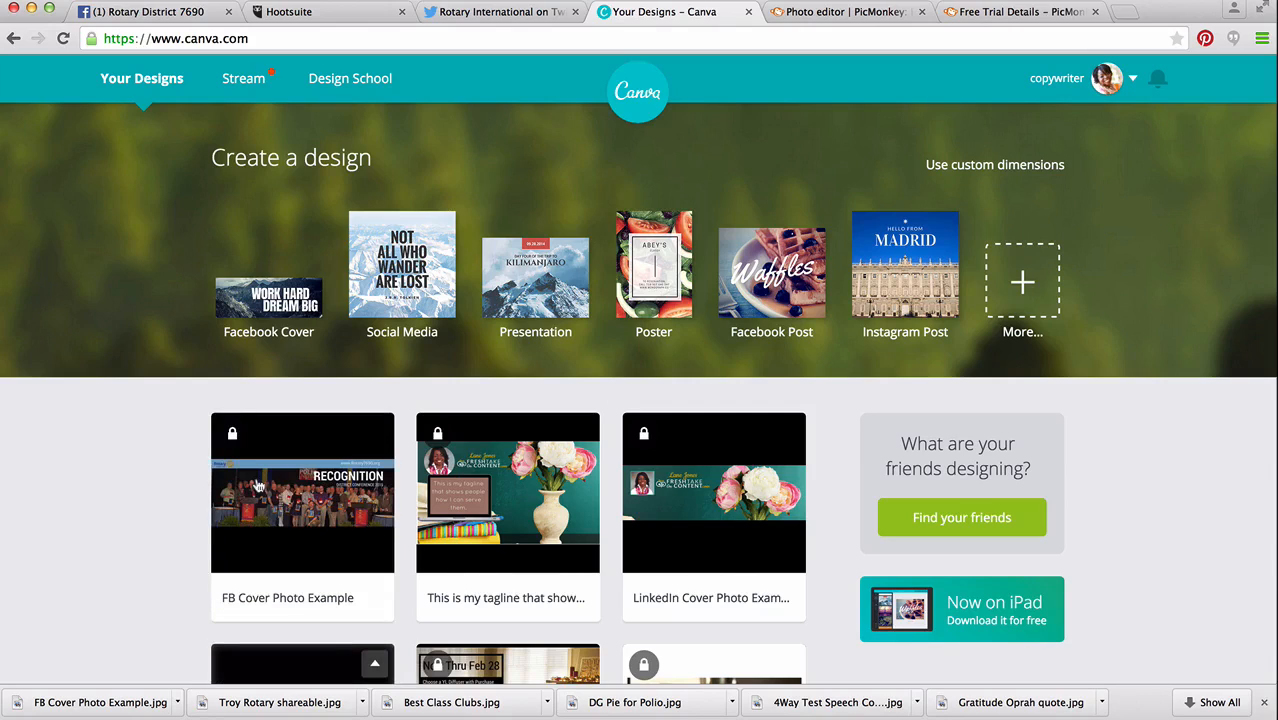
scroll(265, 480, "down", 2)
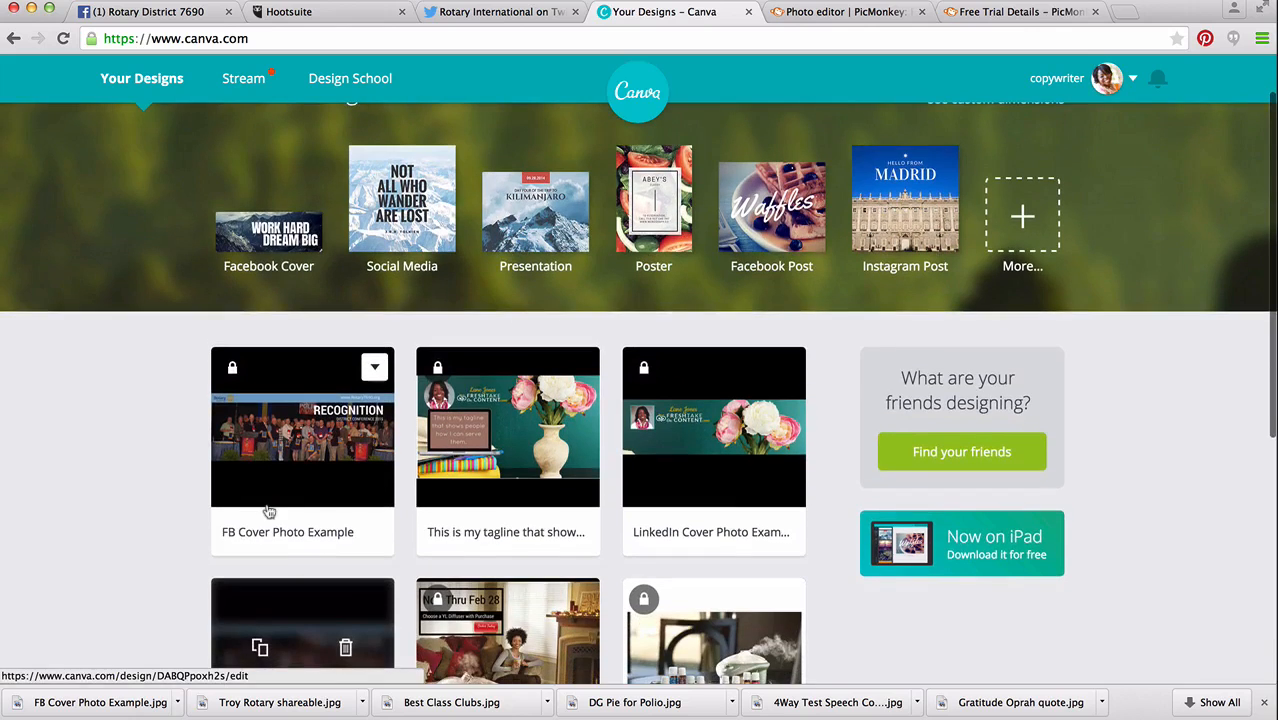
left_click(282, 448)
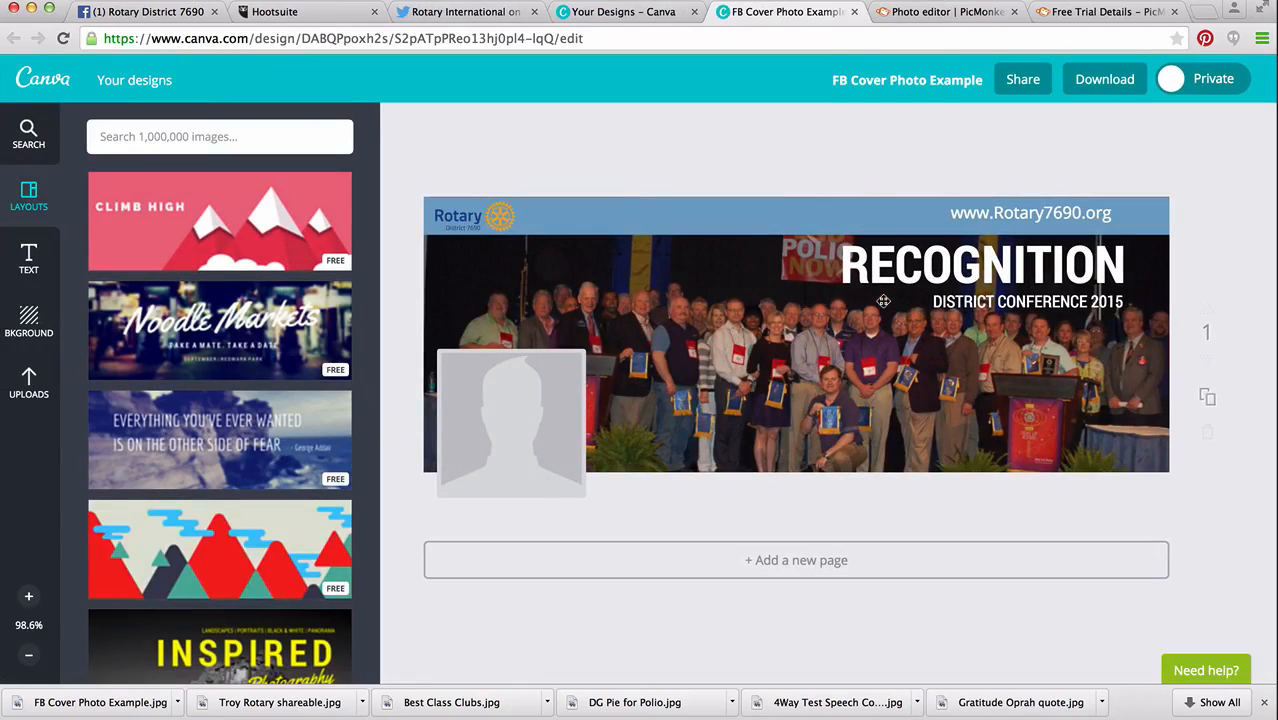
Delete the blue band, the Rotary logo and the website text from the copied cover.
left_click(893, 216)
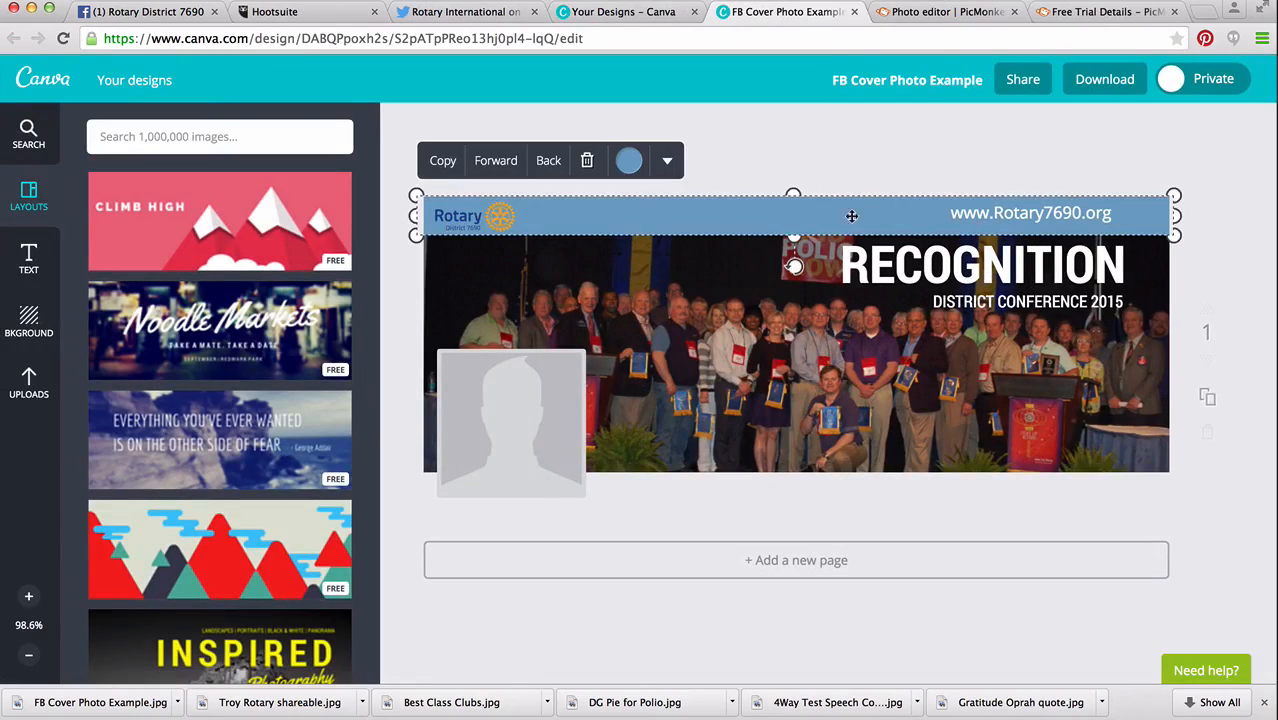
left_click(587, 162)
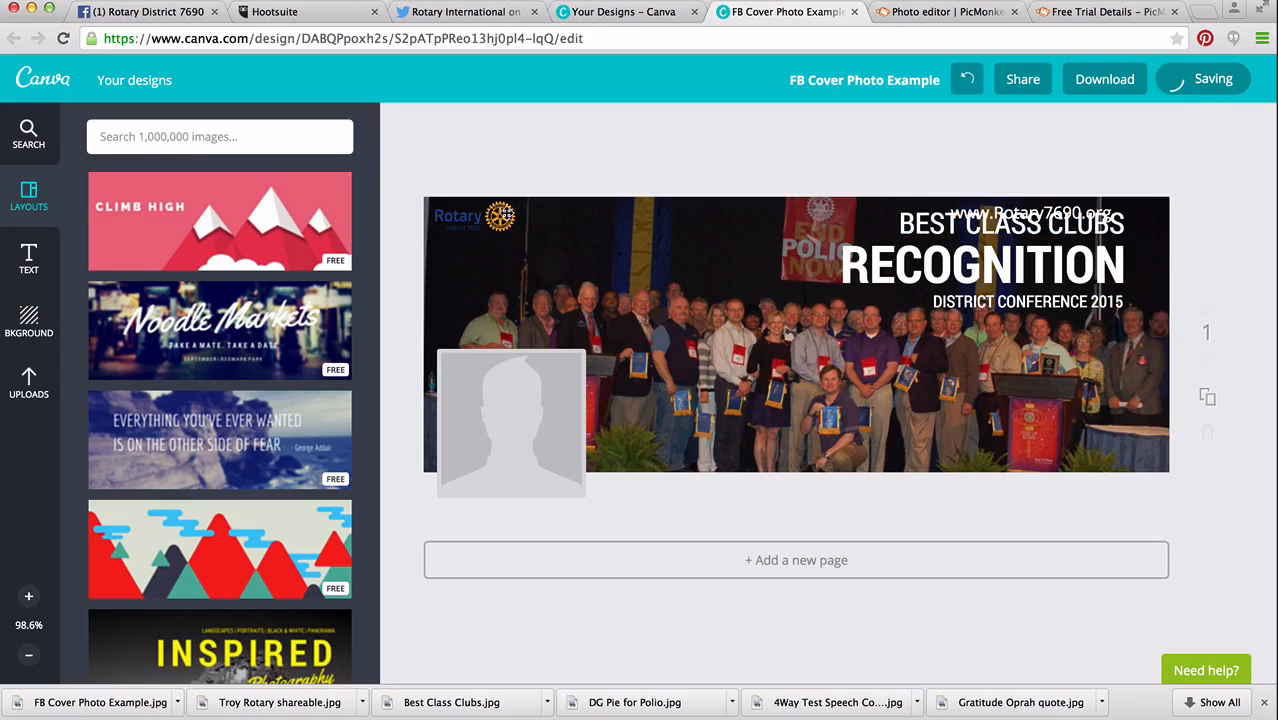
left_click(470, 216)
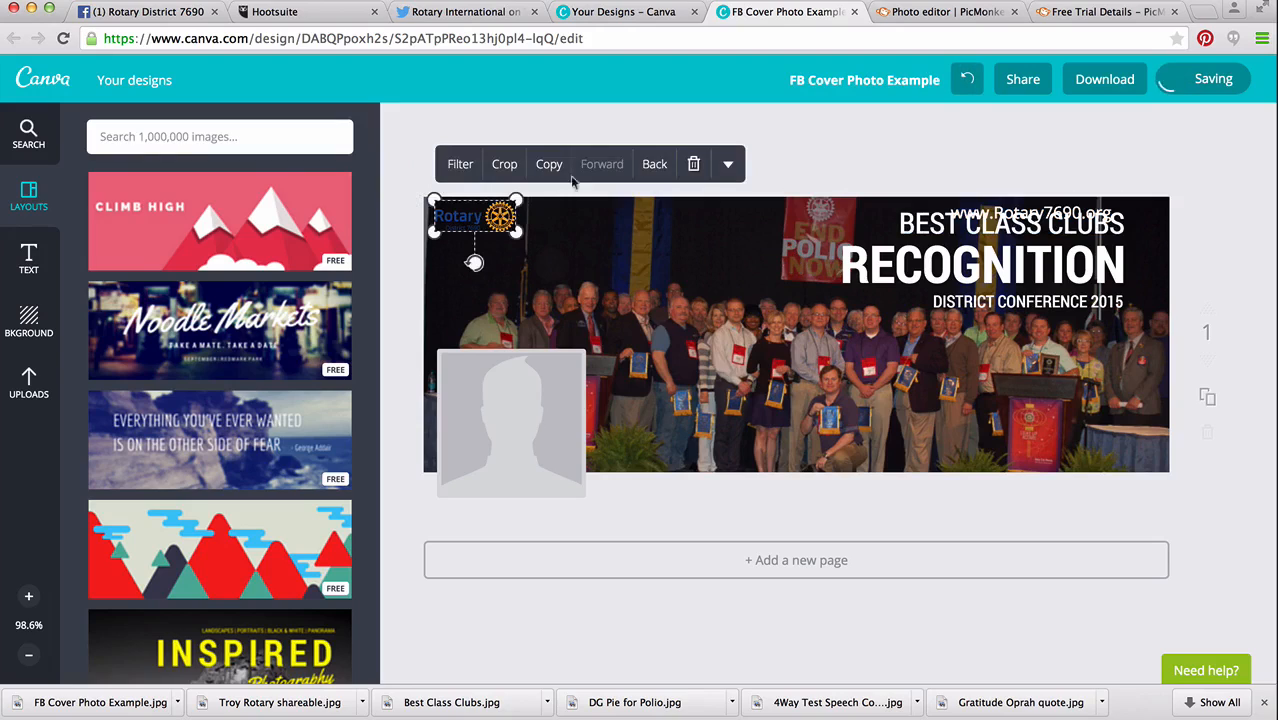
left_click(694, 164)
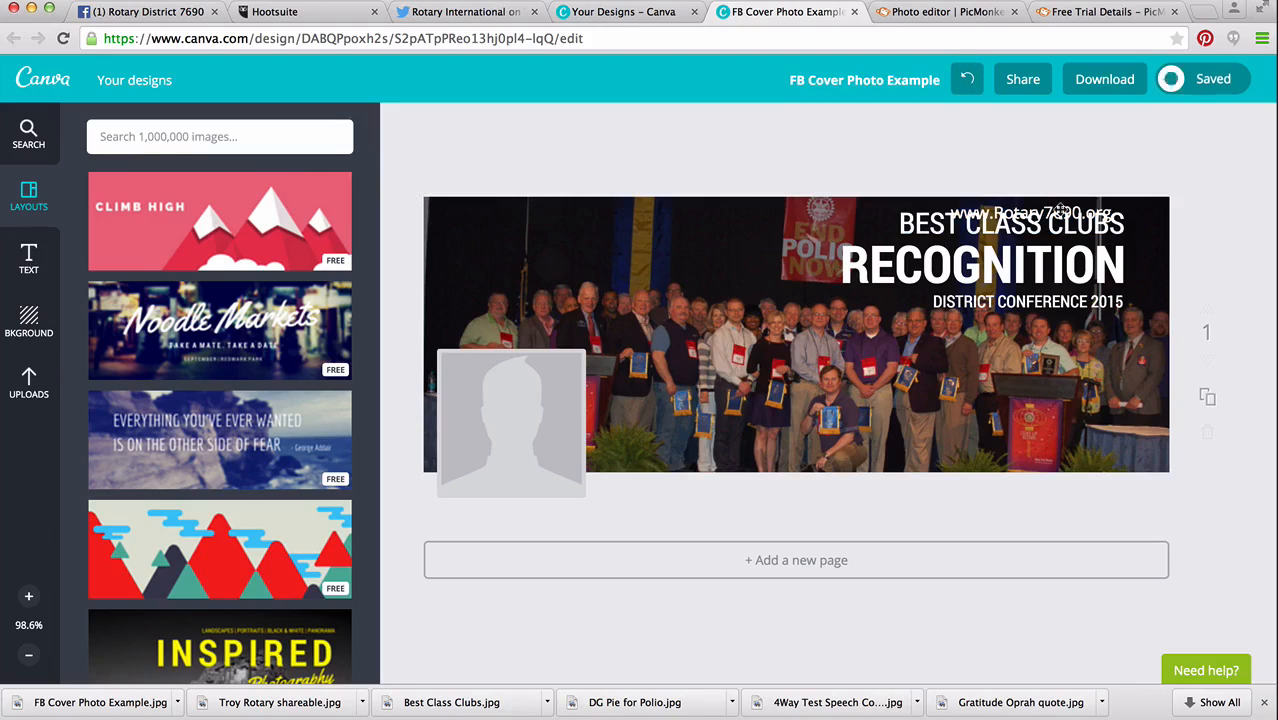
left_click(1000, 213)
left_click(1203, 165)
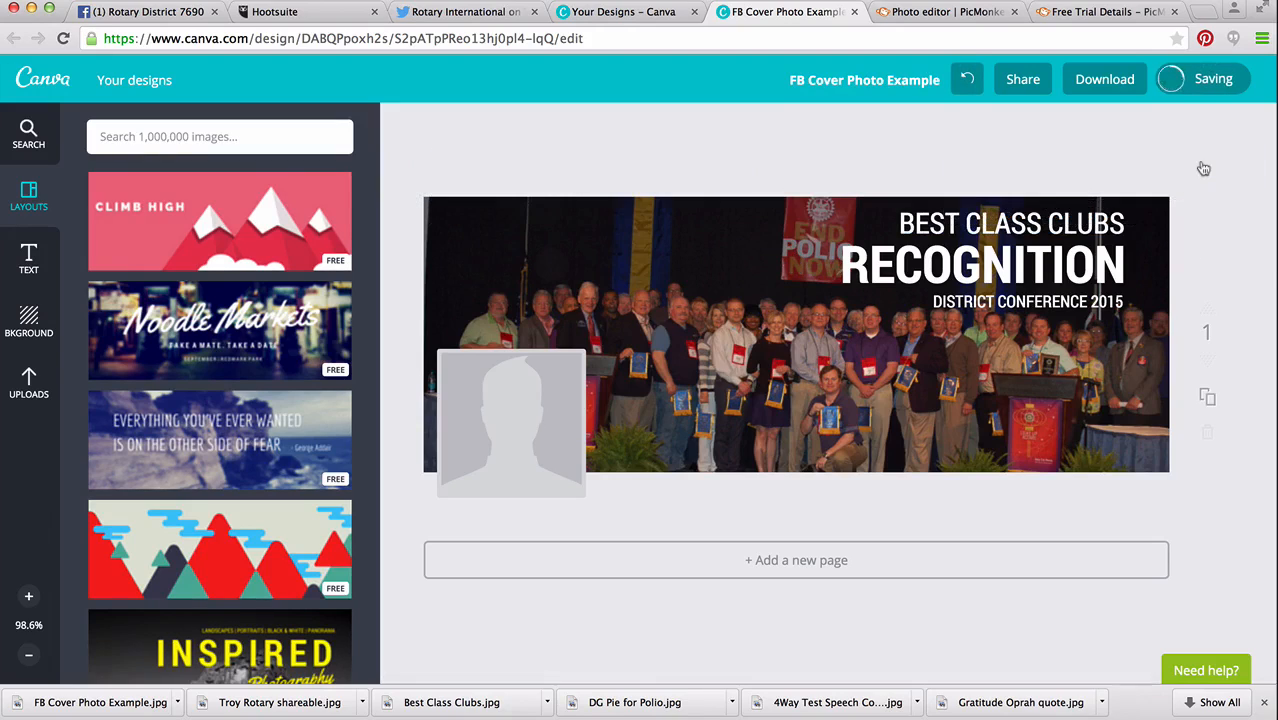